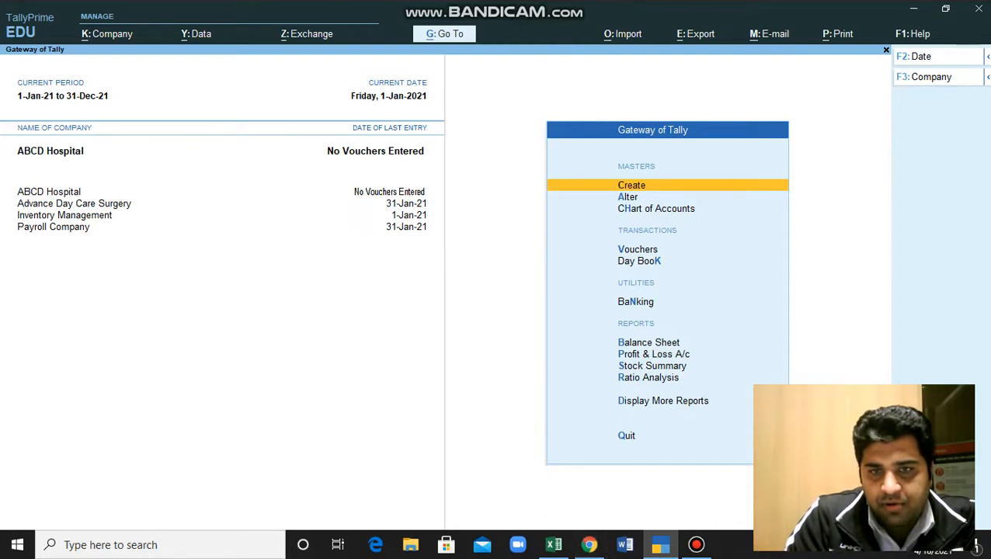
Start creating a payroll pay head and name it Salary Payable.
key("Return")
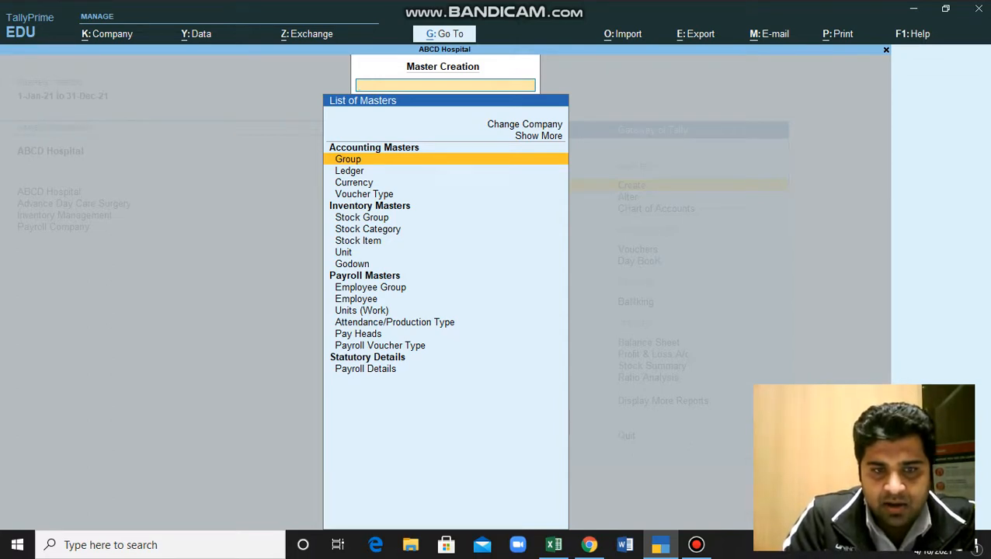
left_click(359, 333)
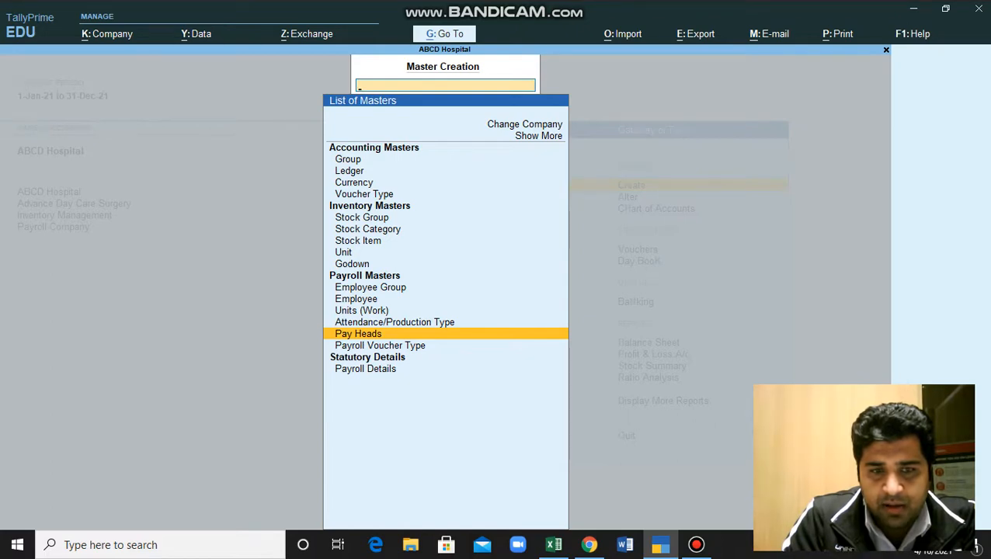
key("Return")
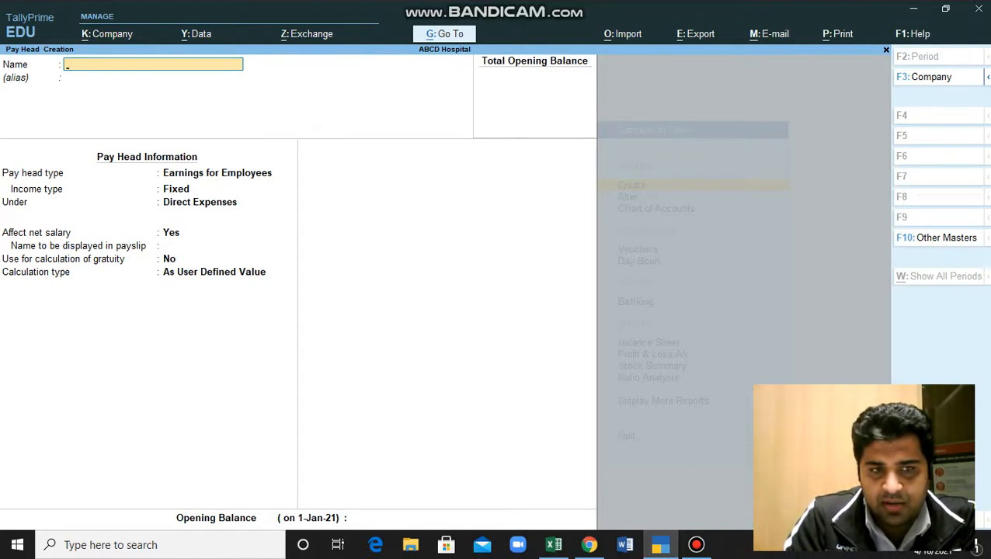
left_click(697, 544)
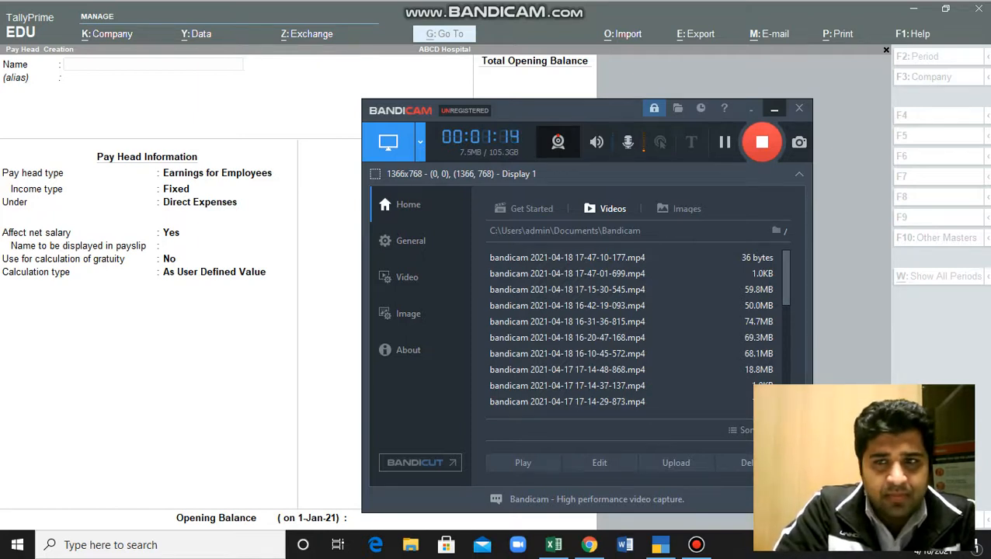
left_click(775, 109)
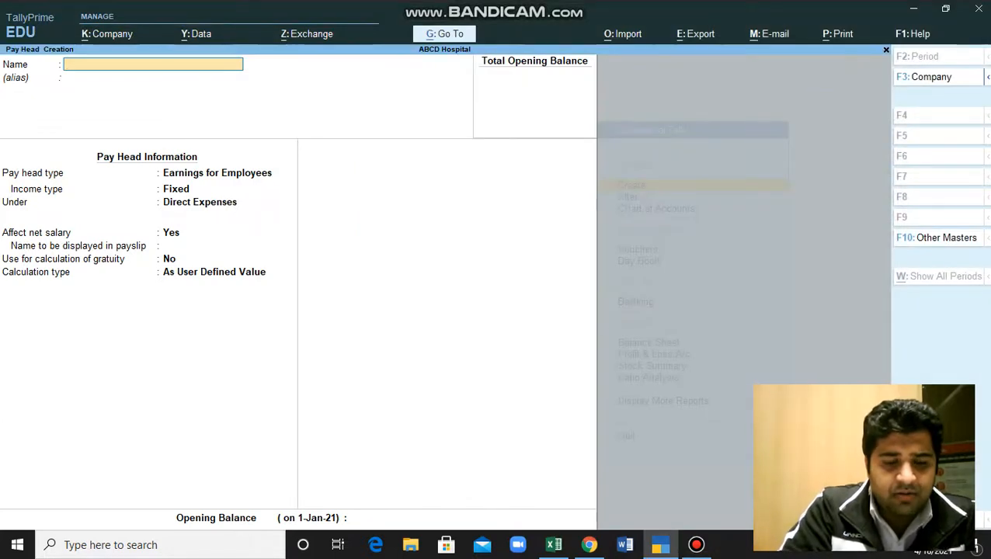
type("S")
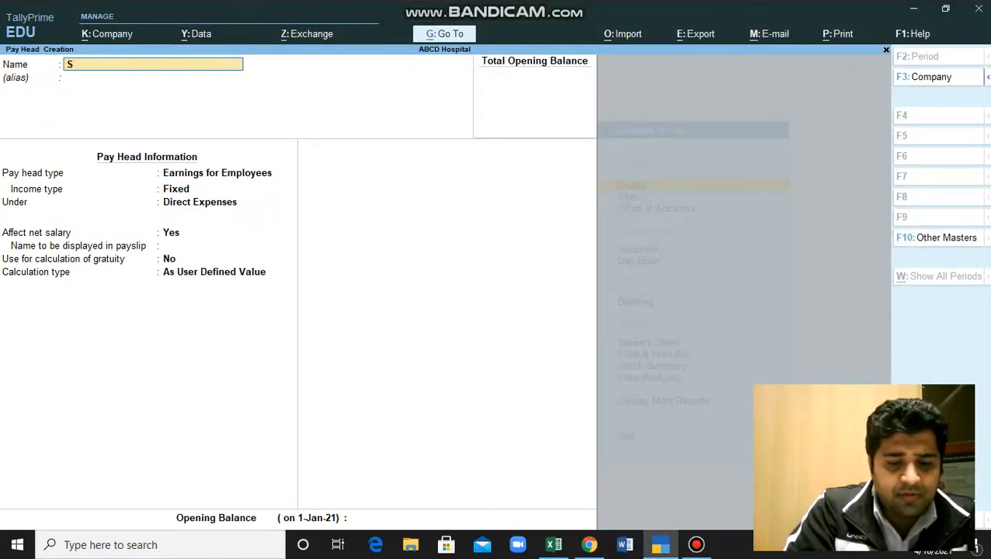
type("alary P")
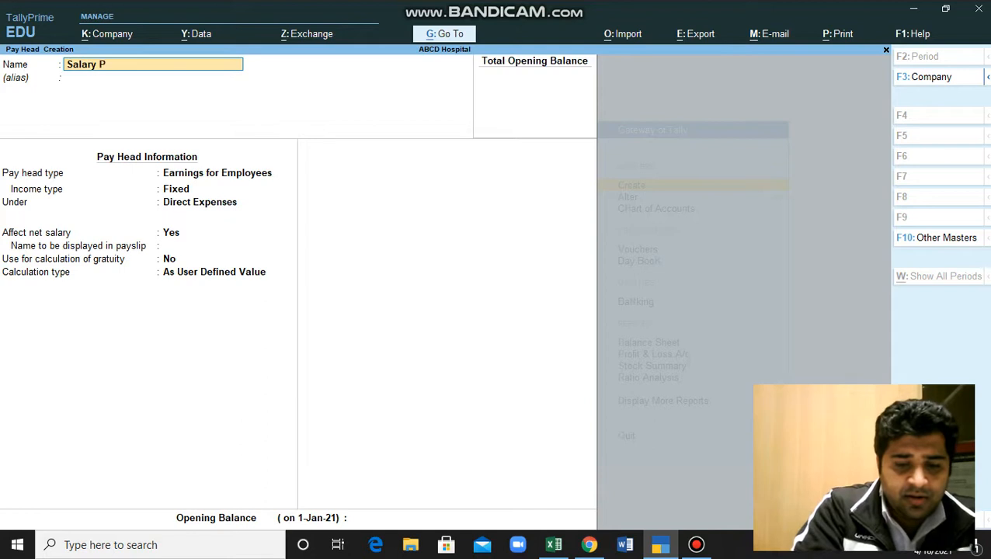
type("ayable")
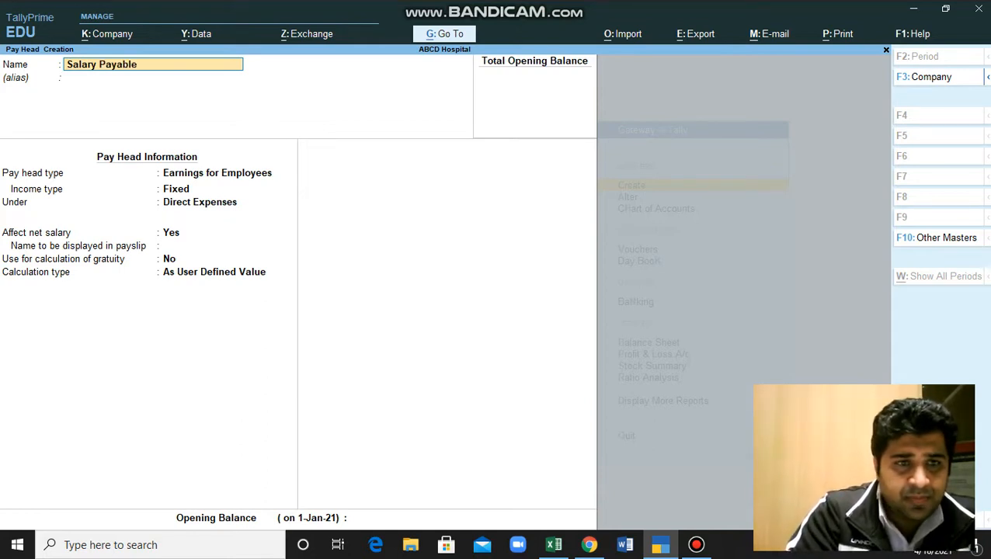
key("Return")
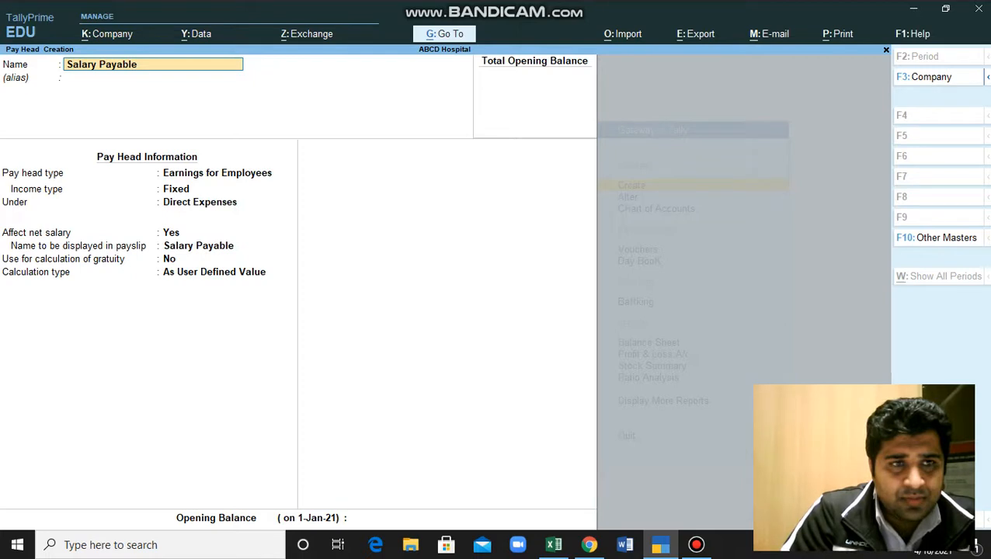
Change the pay head's name to Salary Paayable and leave the alias empty.
type("A")
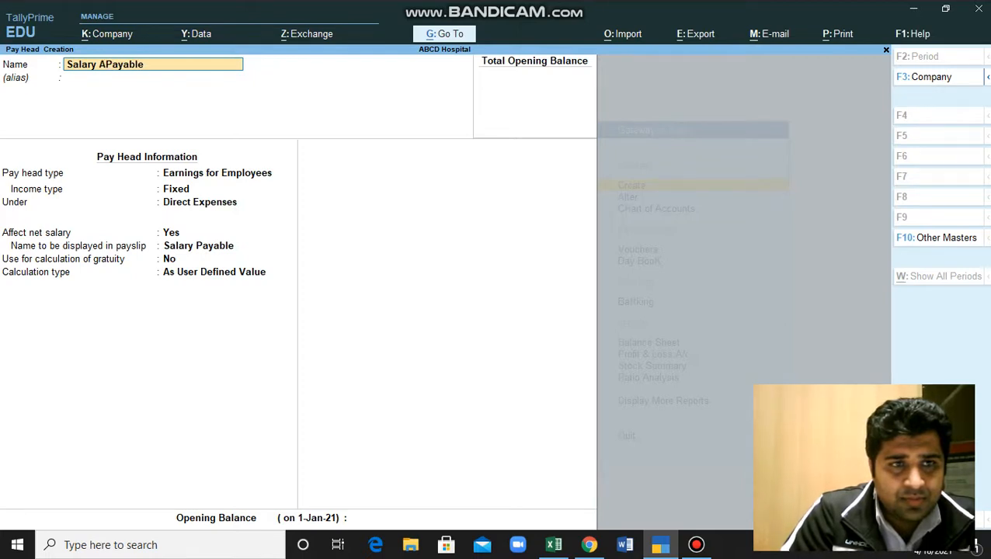
key("Delete")
key("Delete")
key("Delete")
type("Pa")
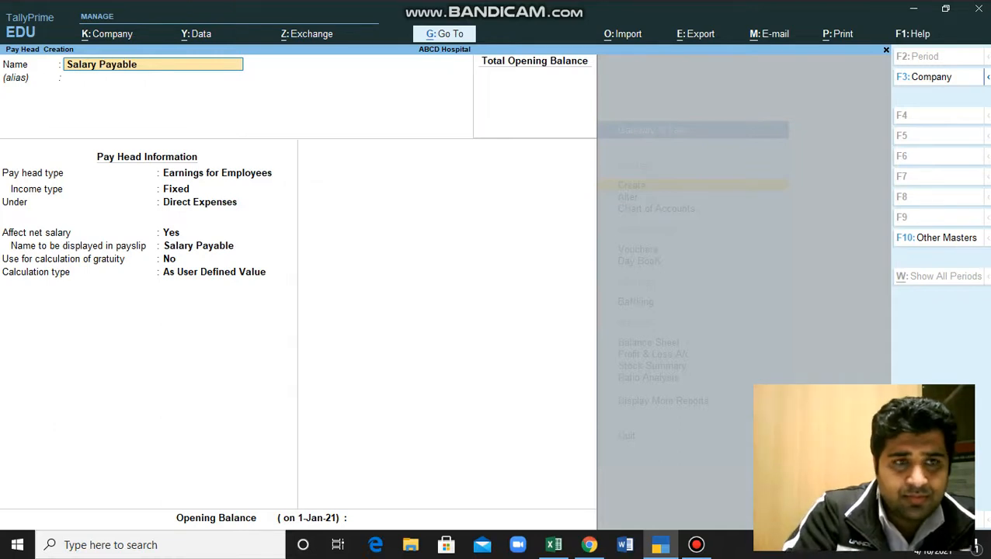
type("a")
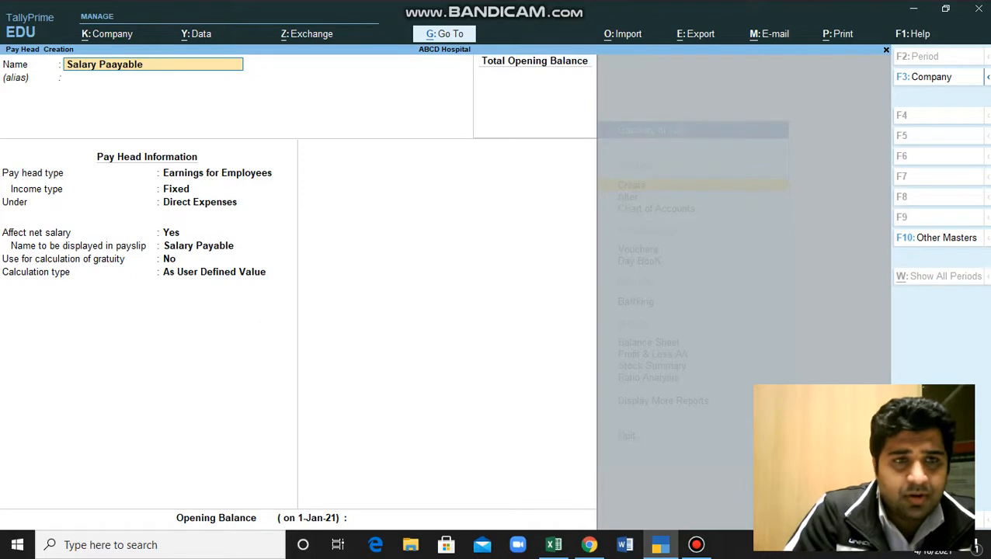
key("Return")
key("Return")
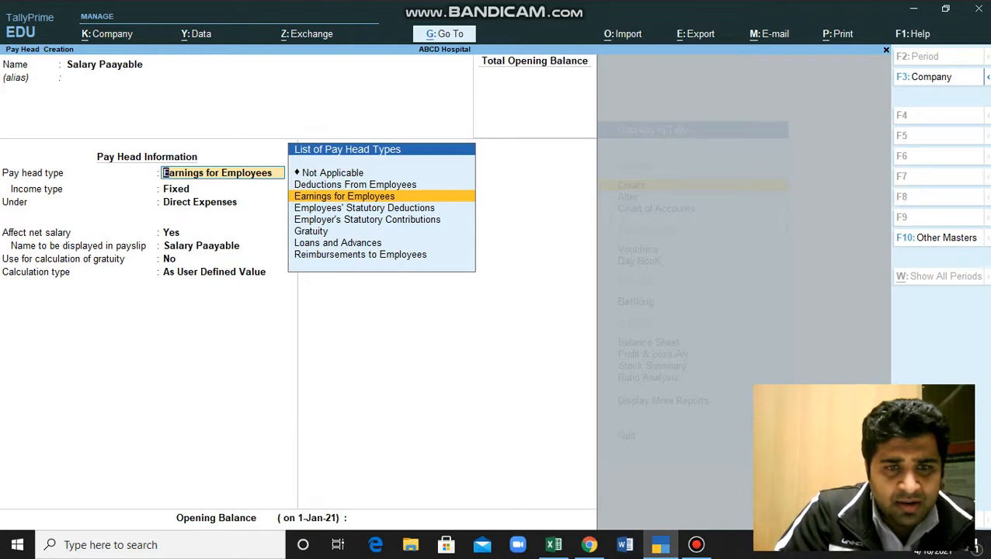
Set the pay head type to Not Applicable under Current Liabilities, save the pay head without an opening balance and leave pay head creation.
key("Up")
key("Up")
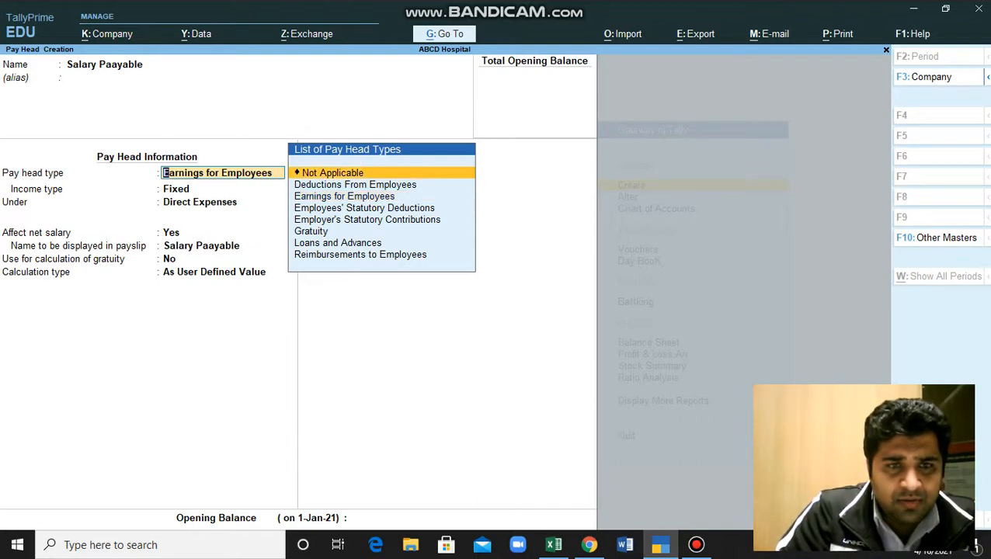
key("Return")
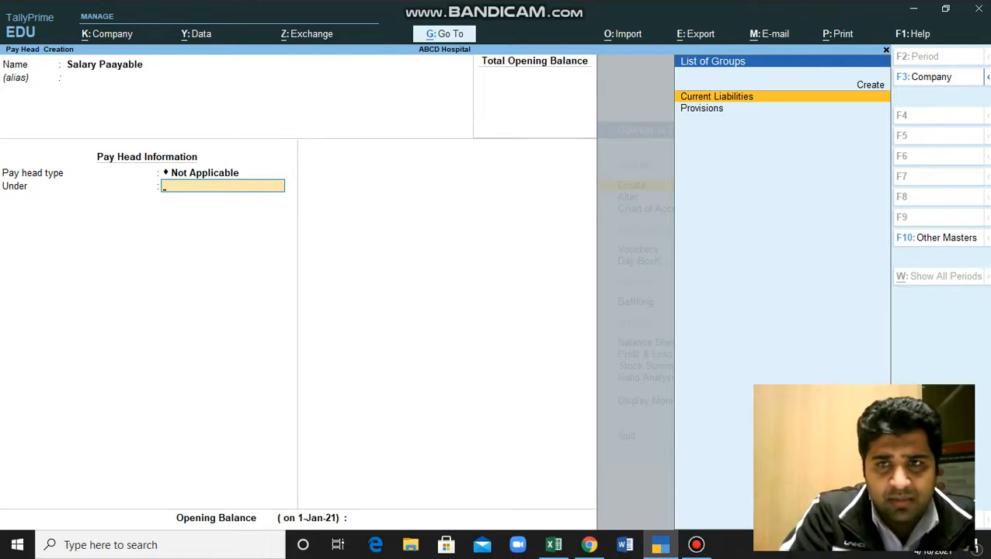
key("Return")
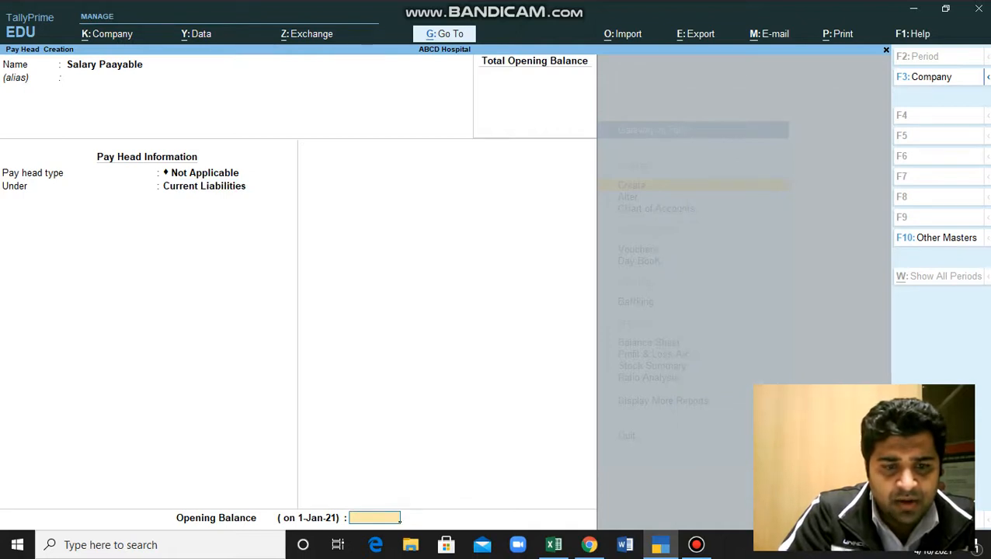
key("Return")
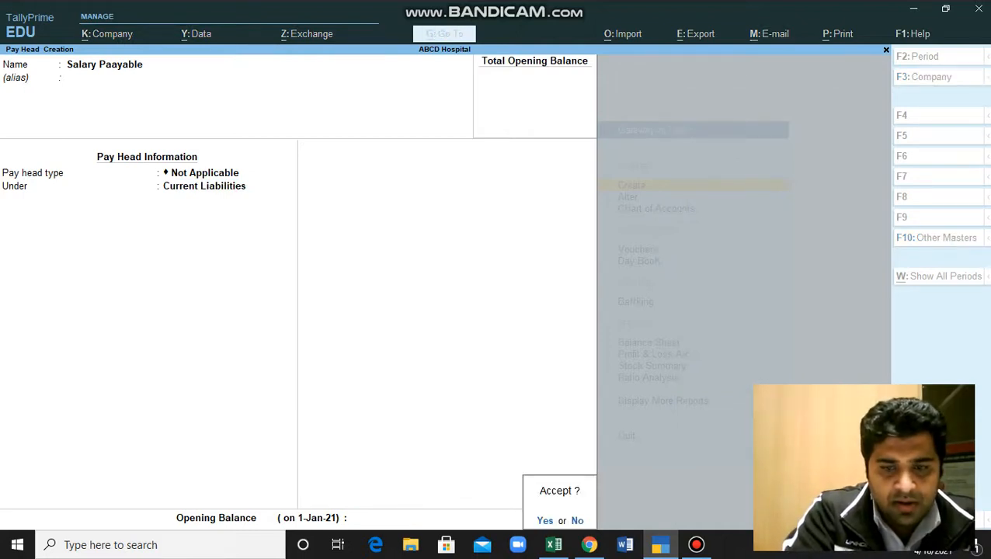
key("Return")
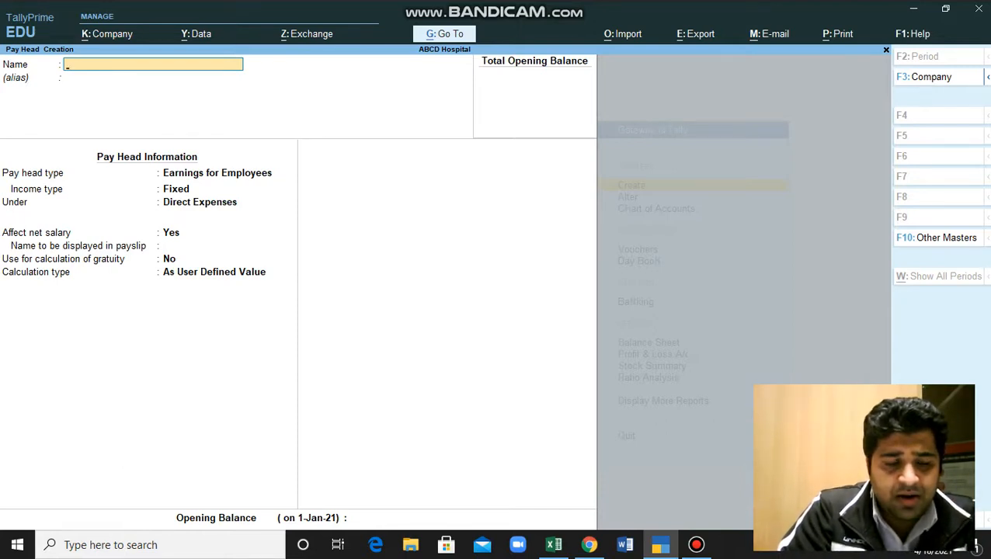
key("Escape")
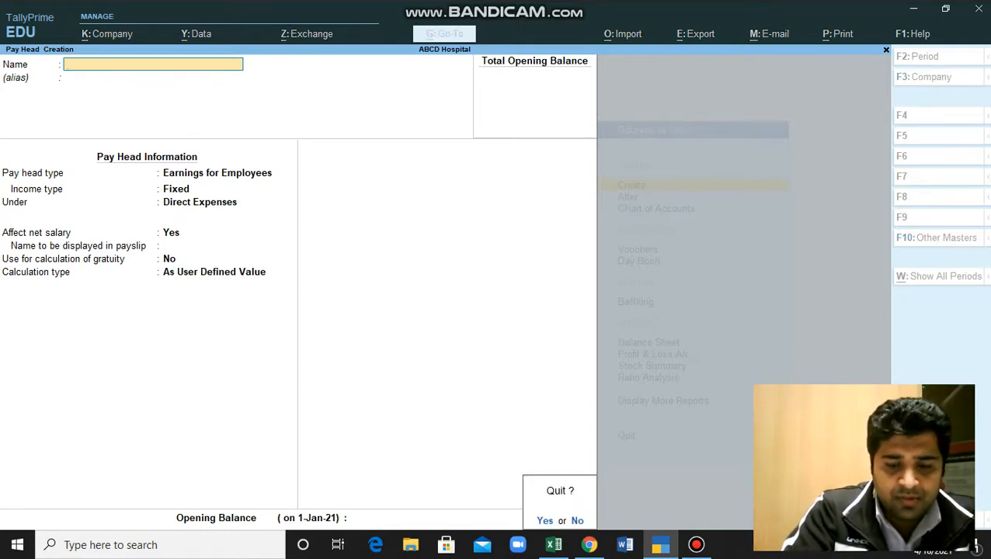
key("Return")
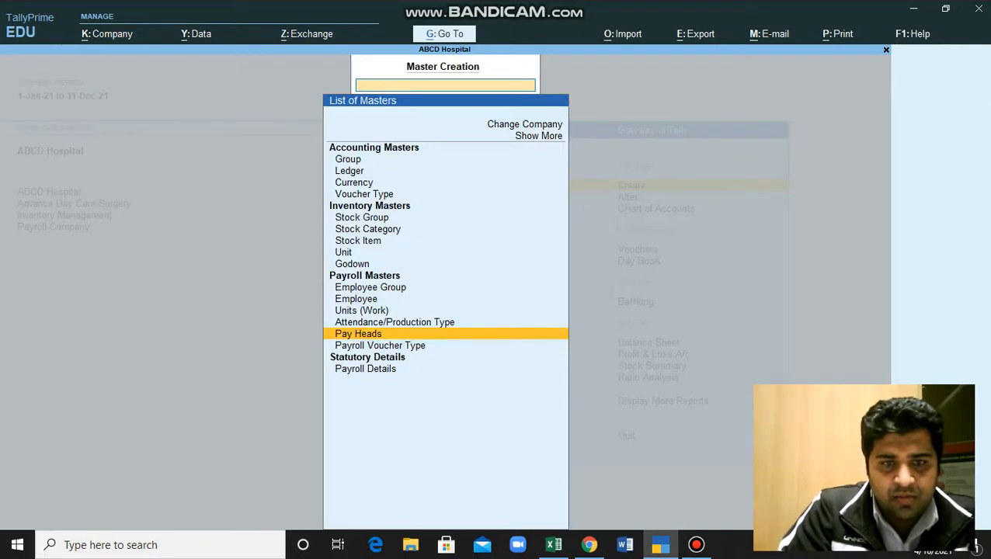
Start creating an employee and enter the name of the Admin Head from the Excel salary sheet.
left_click(355, 299)
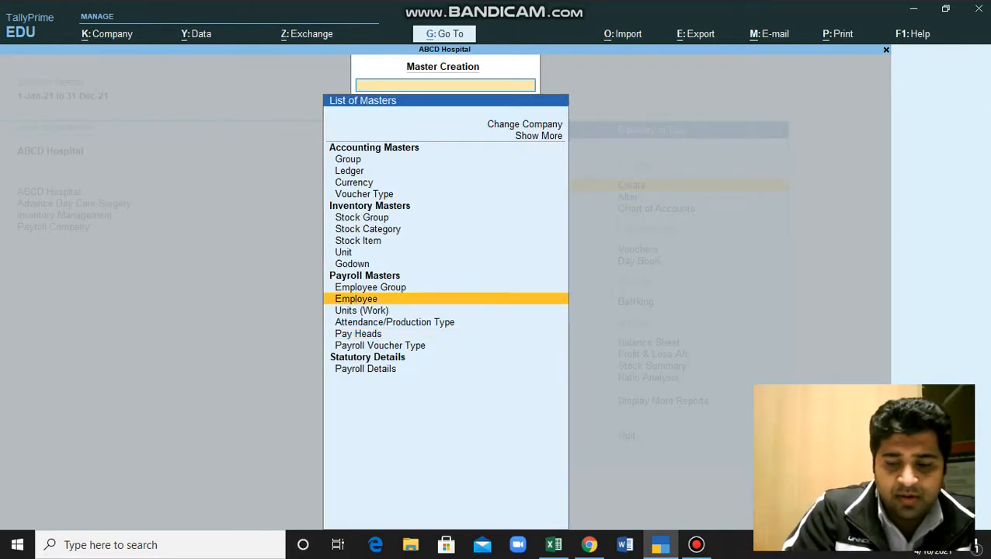
key("Return")
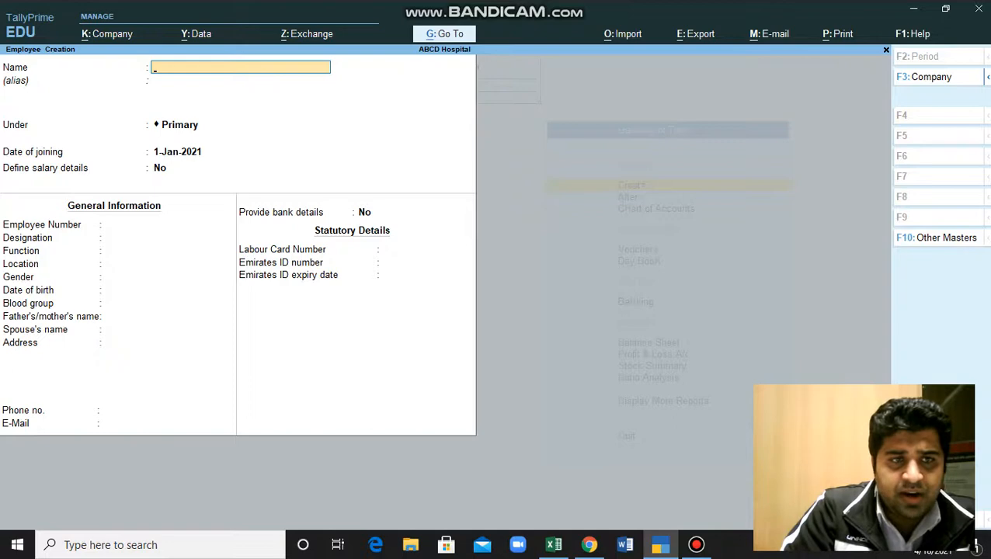
left_click(554, 544)
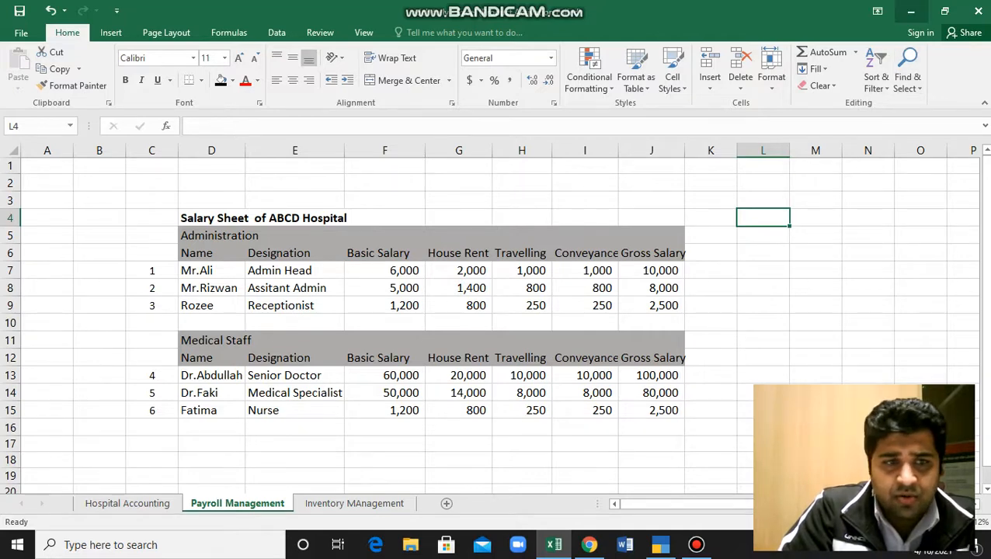
key("alt+Tab")
type("Mr.Ali")
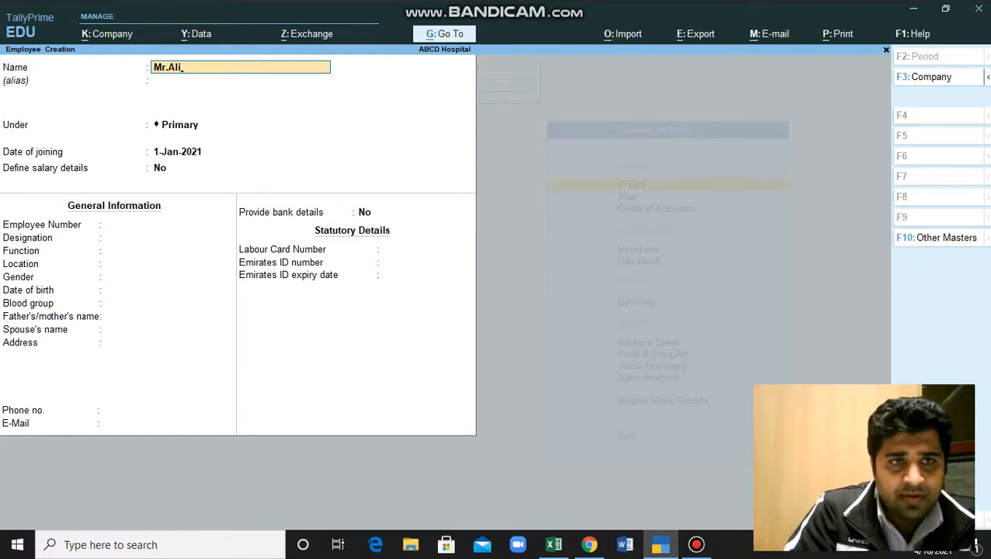
key("Return")
key("Return")
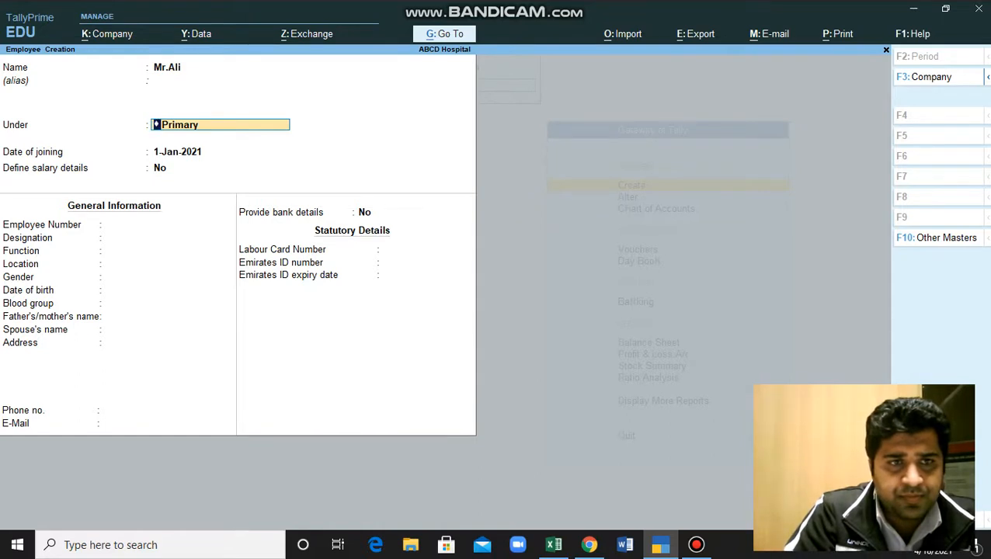
Place the employee under the Administration group with joining date 1-Jan-2021 and enable defining salary details.
key("Return")
key("BackSpace")
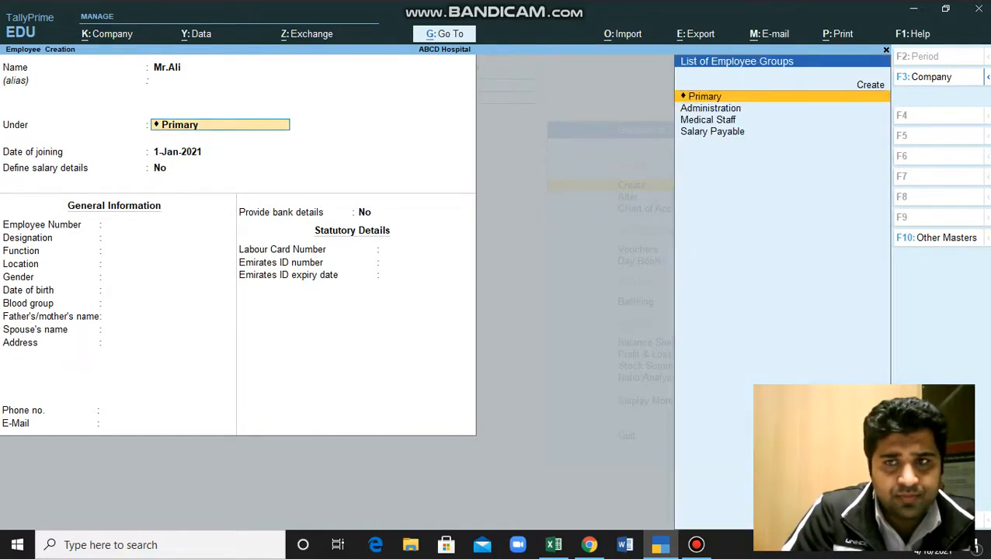
key("Down")
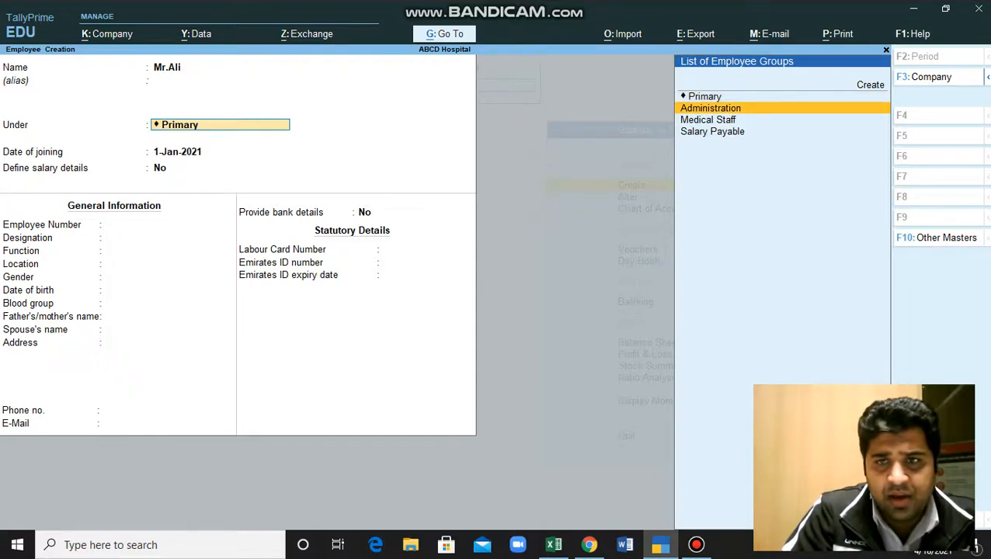
key("Return")
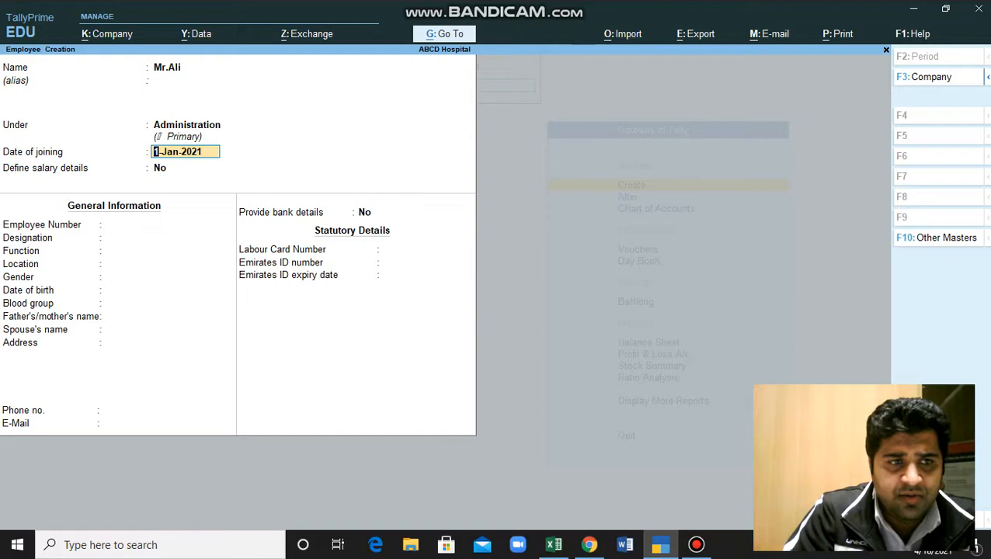
key("Return")
type("yes")
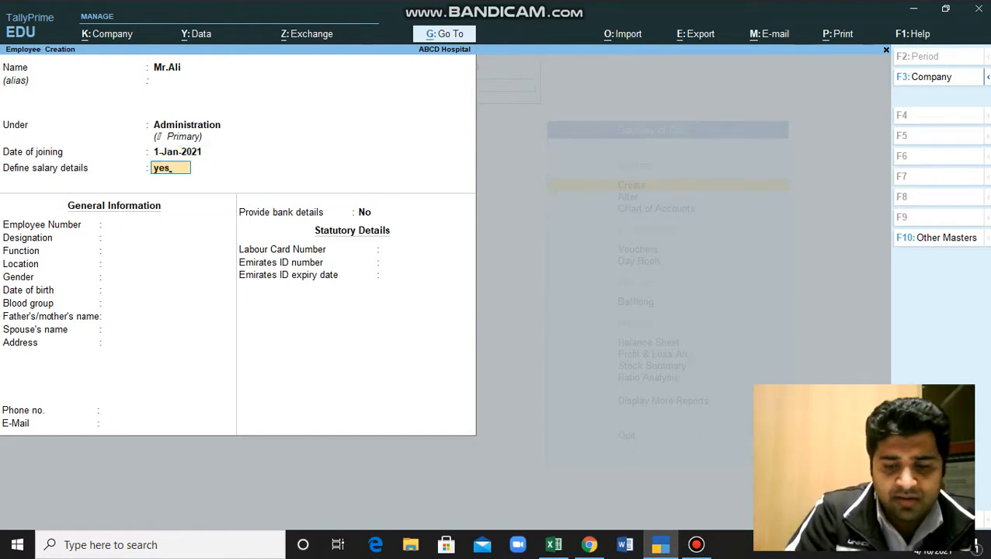
key("Return")
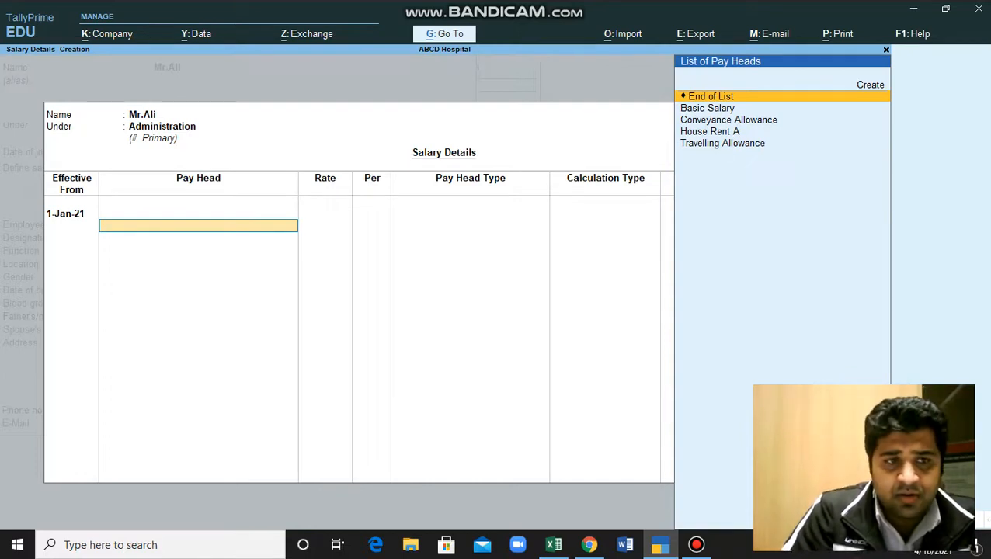
Add the Basic Salary pay head to the employee's salary details with the Excel salary sheet's rate of 6000.
key("Down")
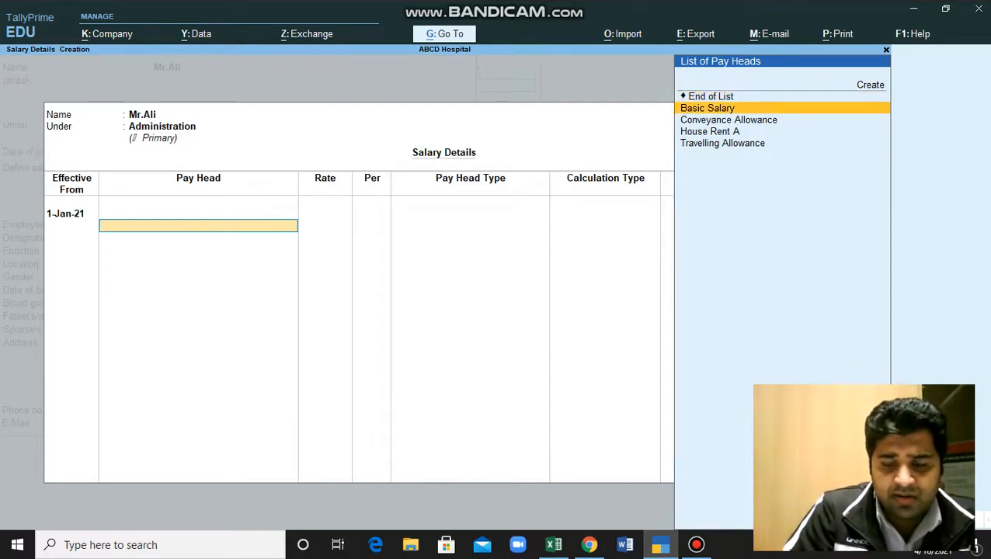
key("Return")
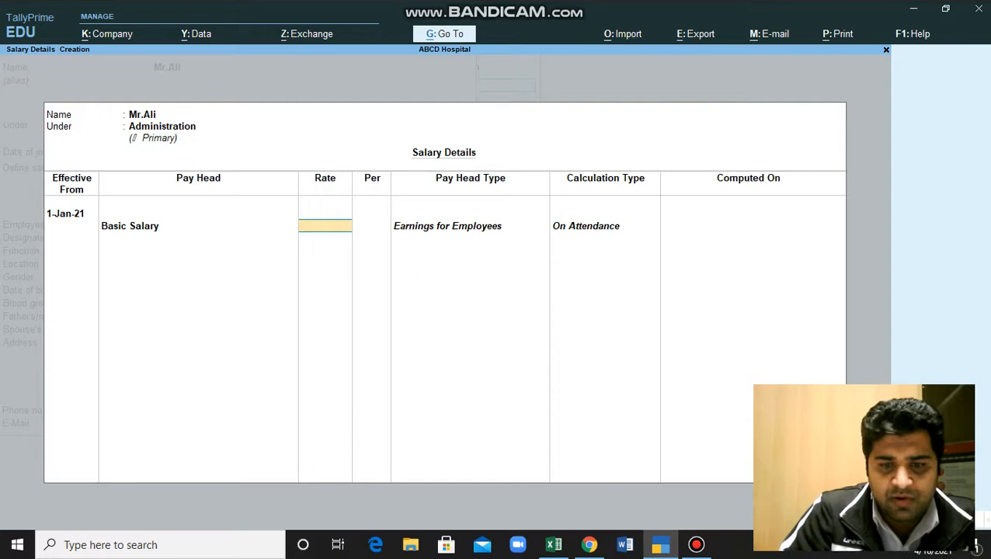
left_click(554, 545)
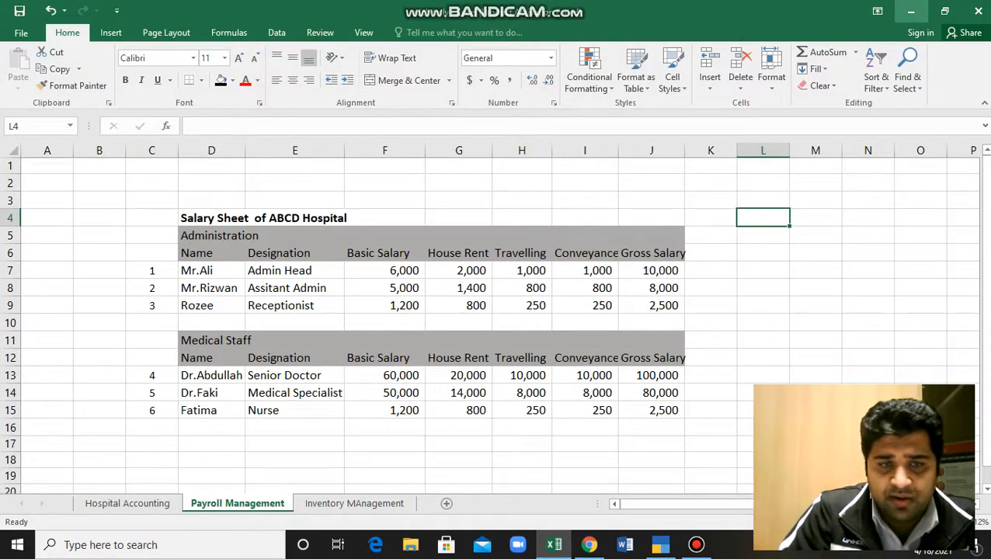
left_click(911, 11)
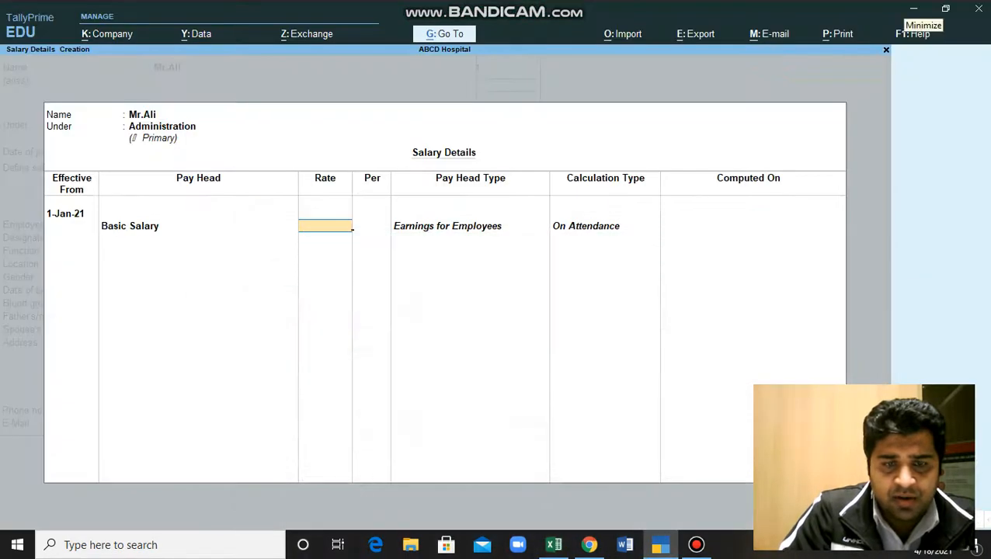
type("6000")
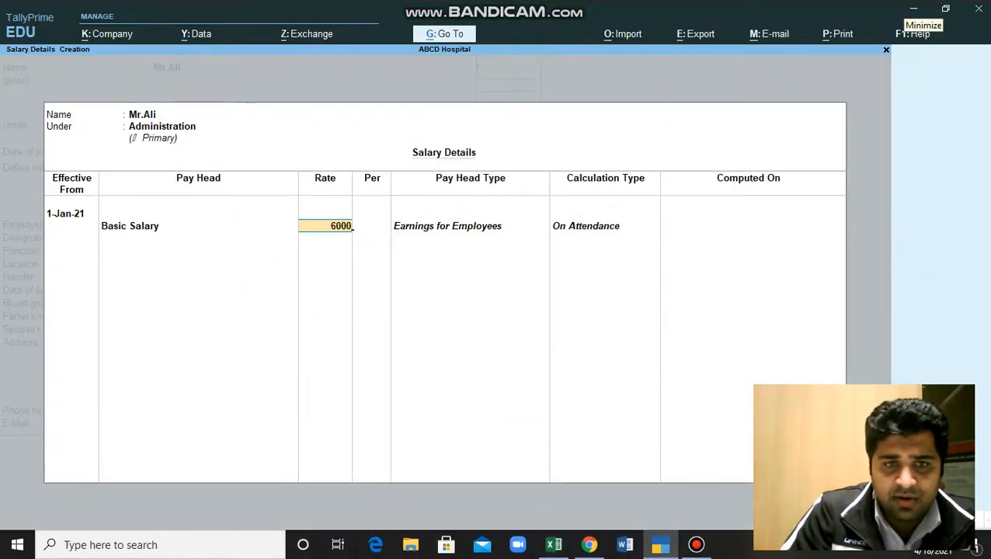
Add the House Rent A pay head to the employee's salary details with the Excel salary sheet's rate of 2,000.
key("Return")
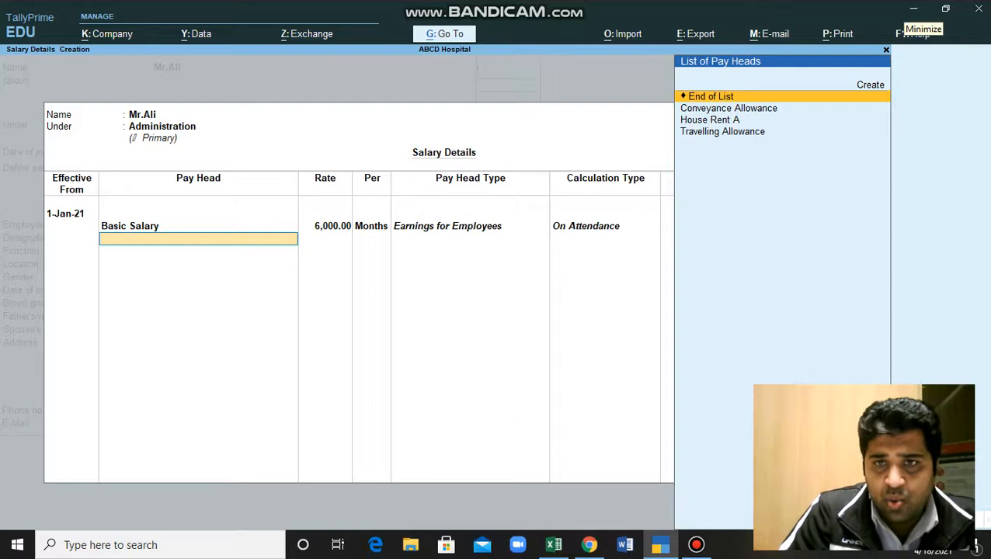
key("Down")
key("Down")
key("Return")
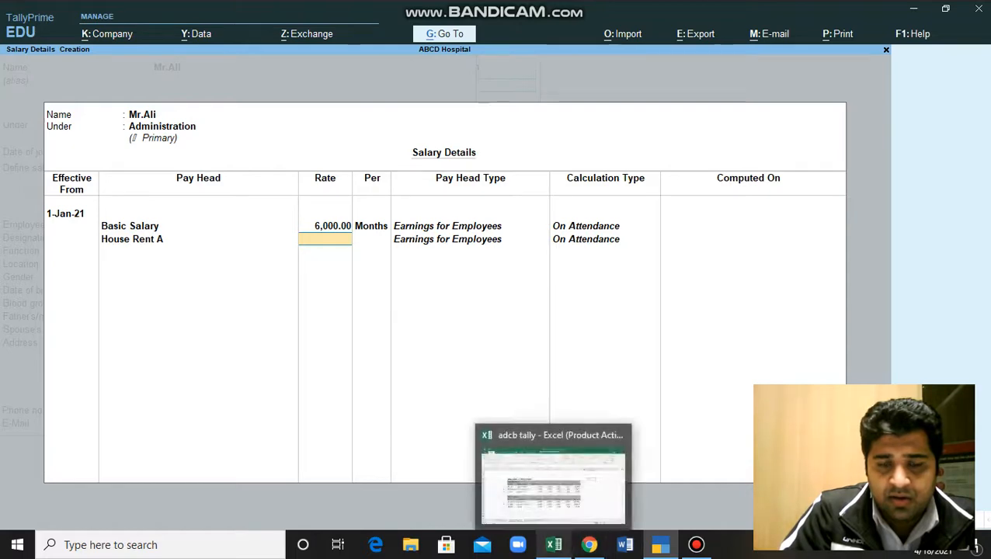
left_click(554, 545)
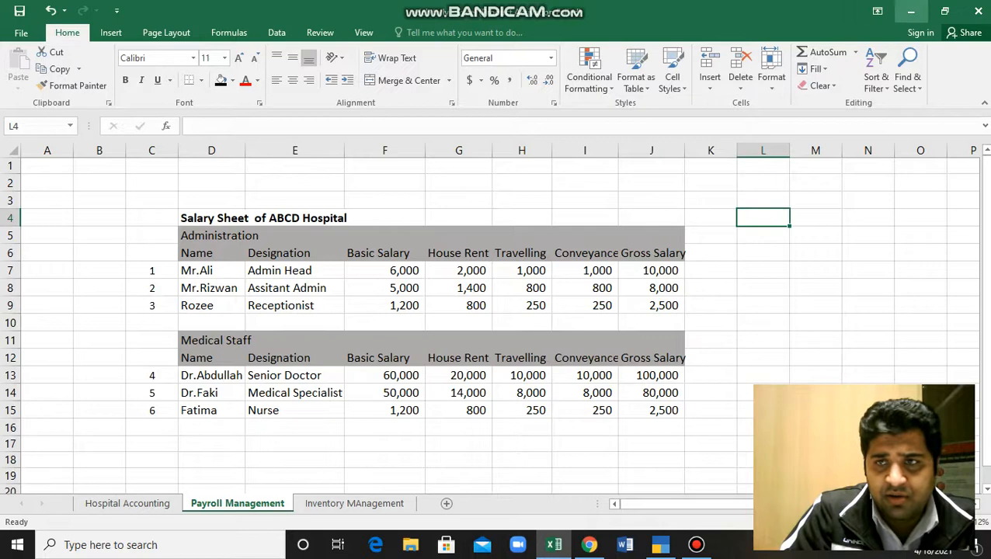
left_click(910, 11)
type("2")
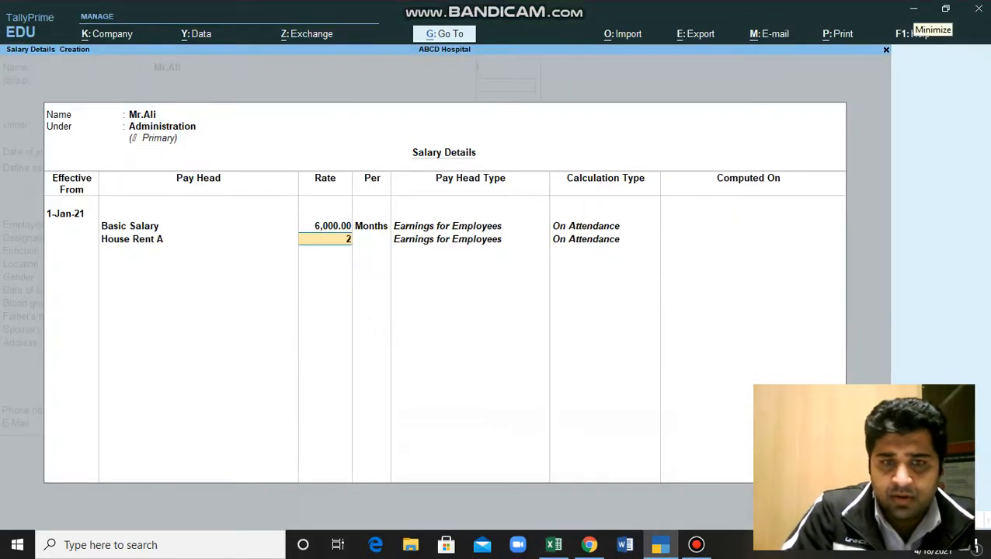
type(",000")
key("Return")
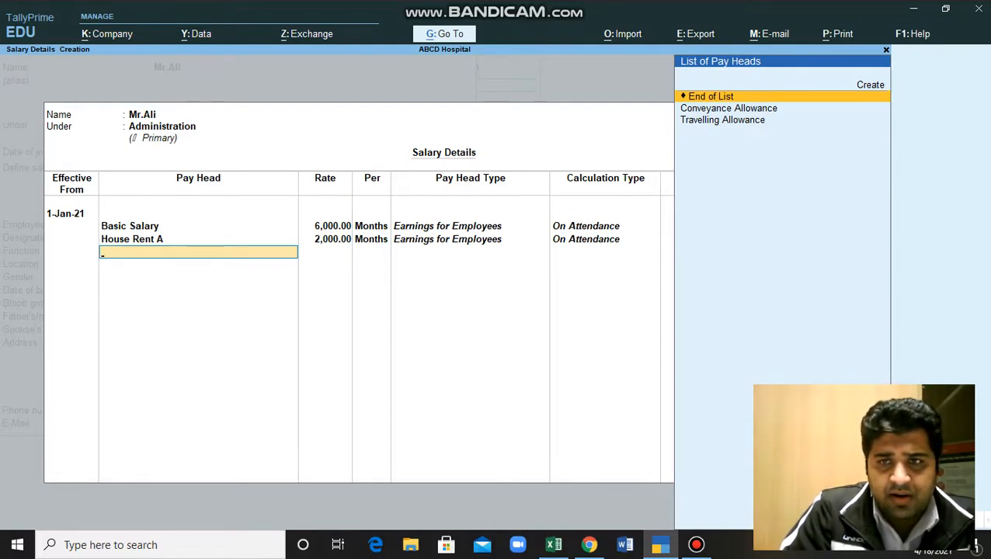
Add the Travelling Allowance pay head with the Admin Head's rate of 1000 from the Excel salary sheet.
key("Down")
key("Down")
key("Return")
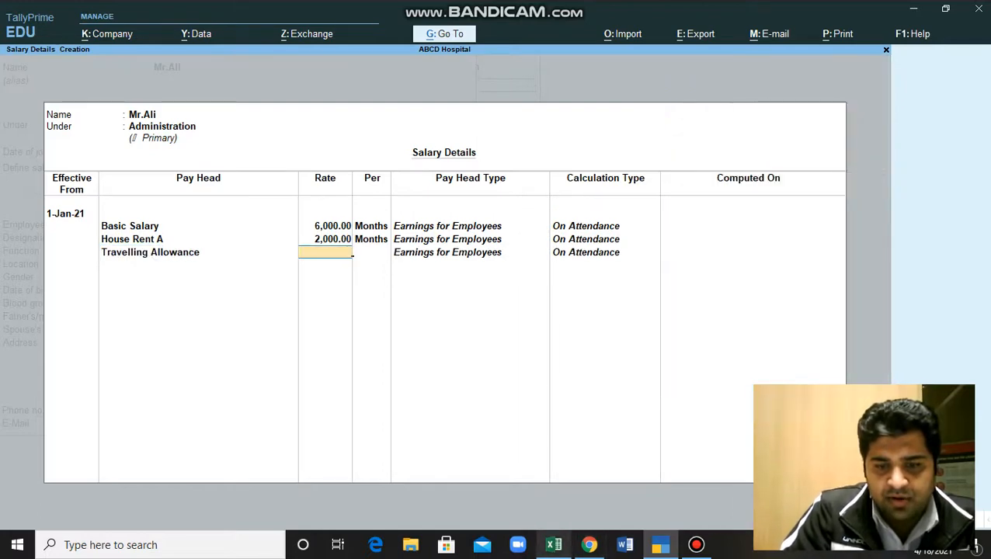
left_click(554, 544)
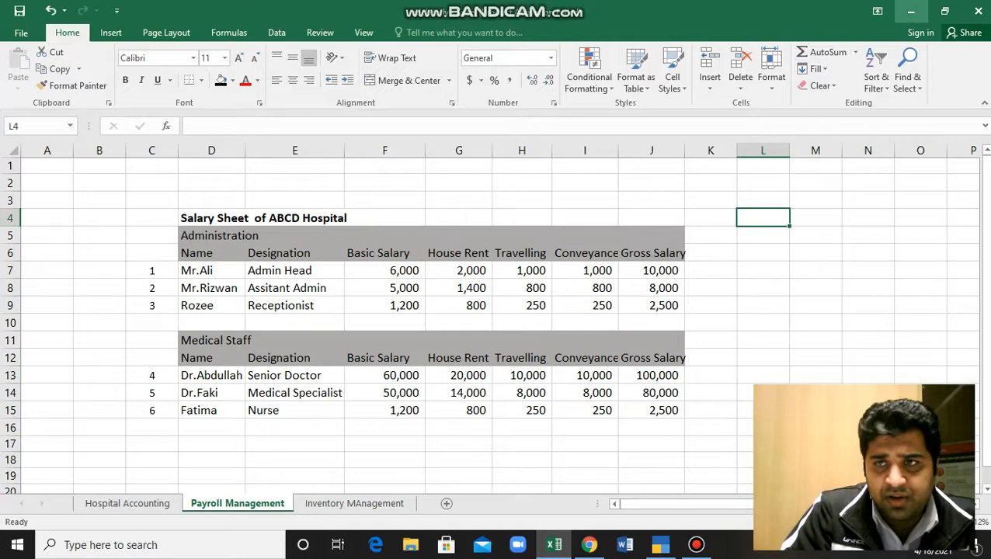
left_click(911, 11)
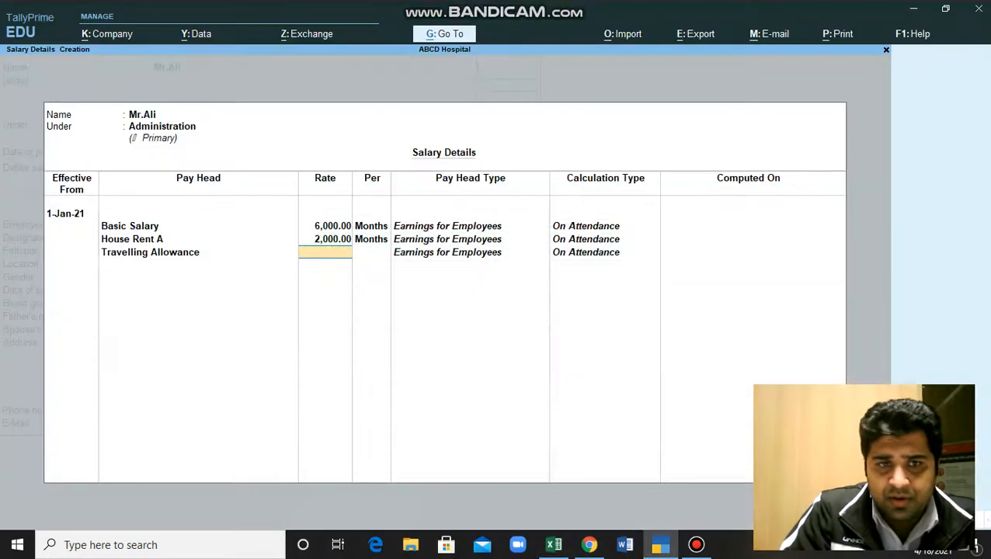
type("1000")
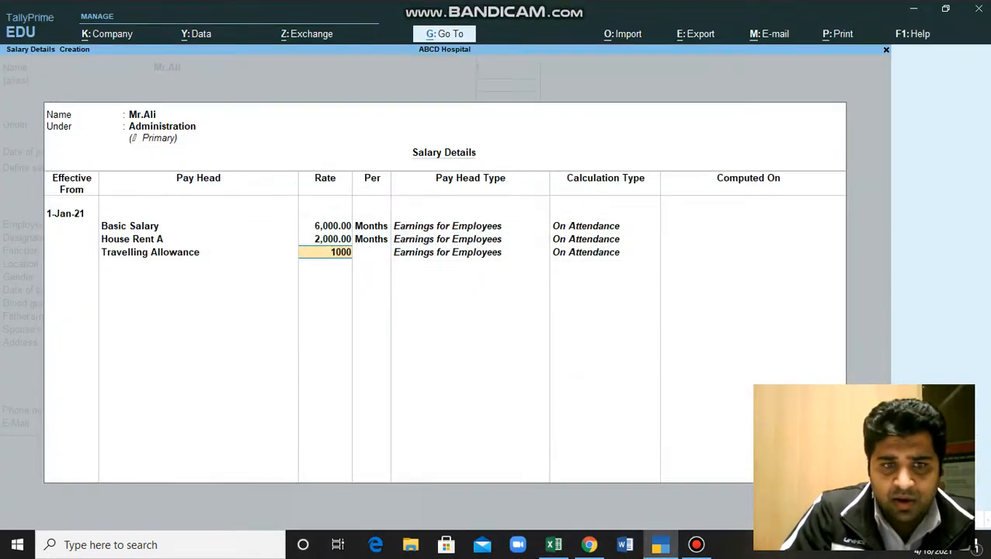
key("Return")
key("Return")
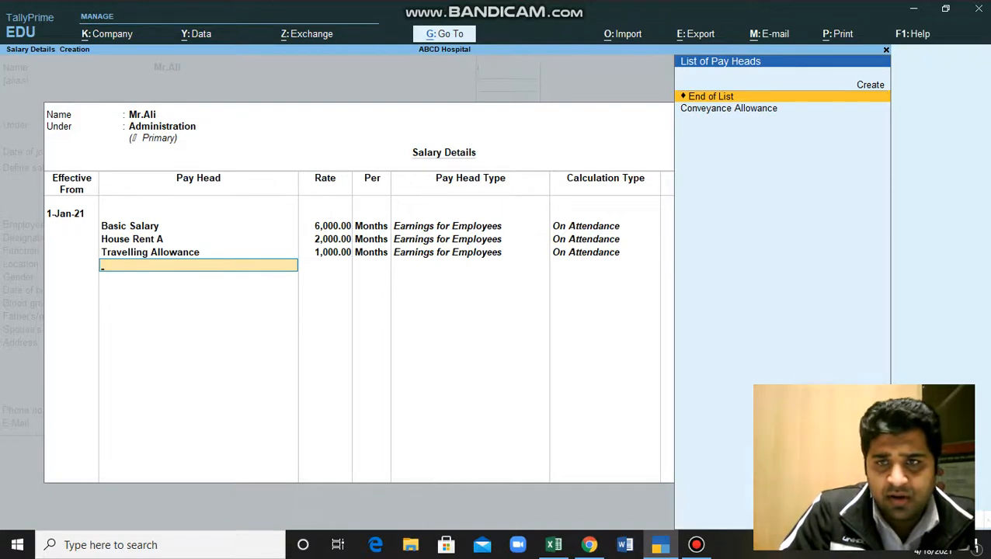
Add the Conveyance Allowance pay head with a rate of 1000, end the pay head list and save the salary details.
key("Down")
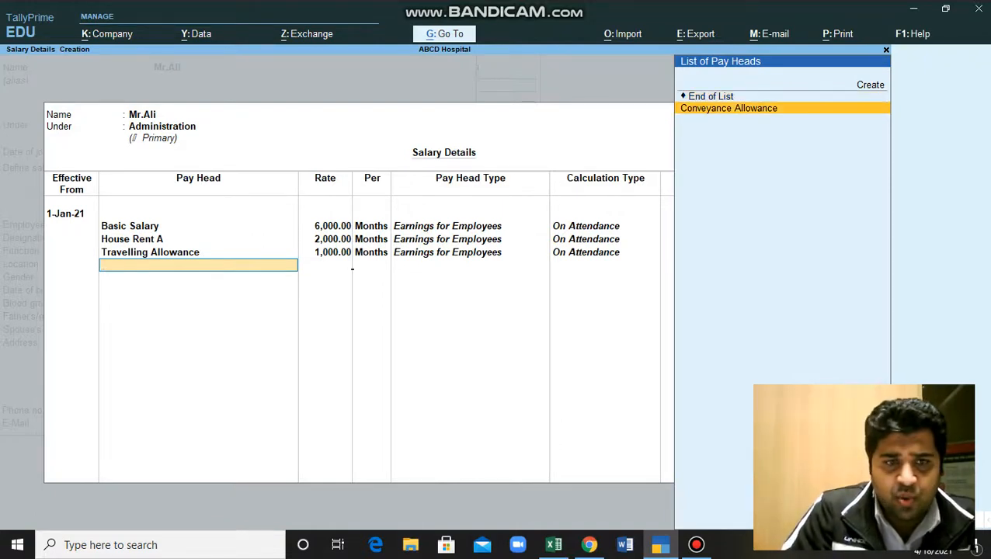
key("Return")
type("1000")
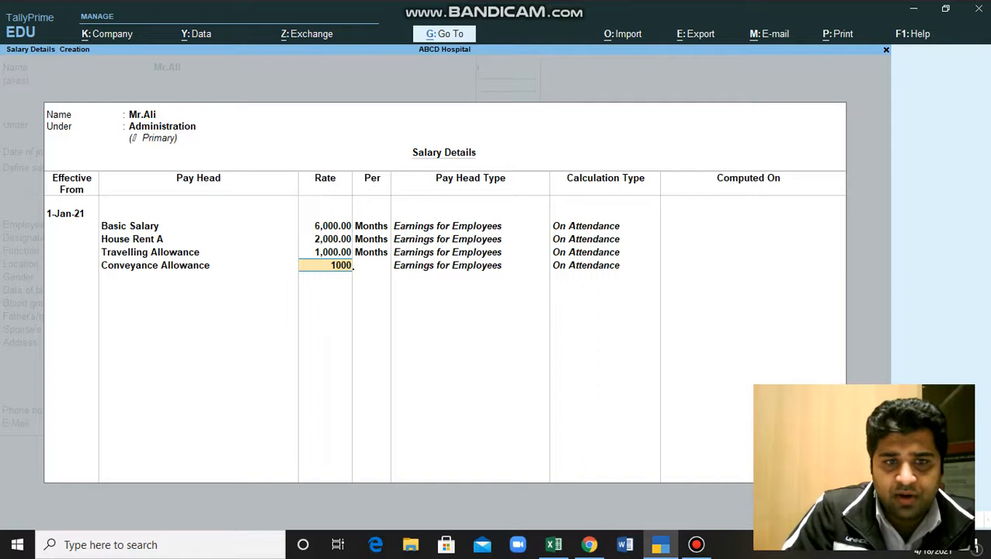
key("Return")
key("Return")
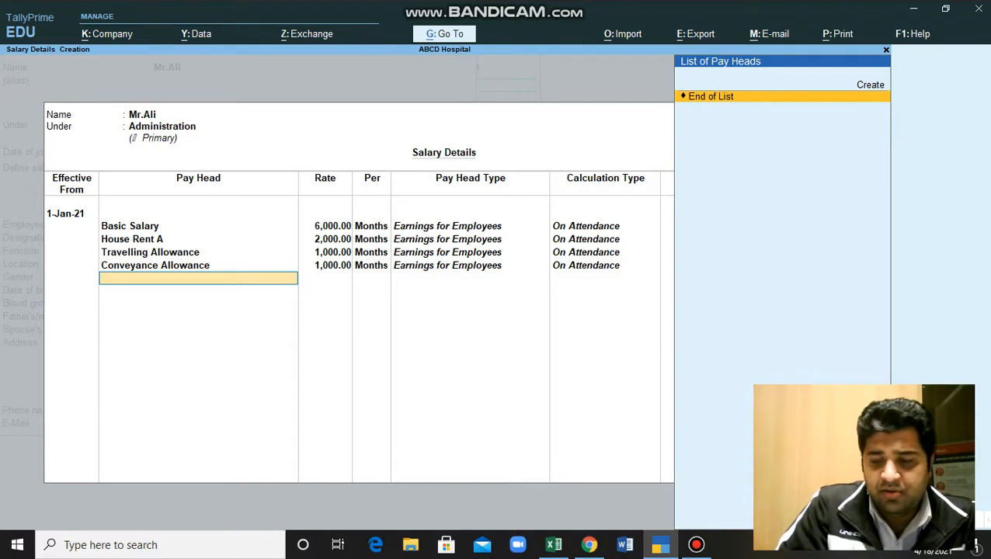
key("Return")
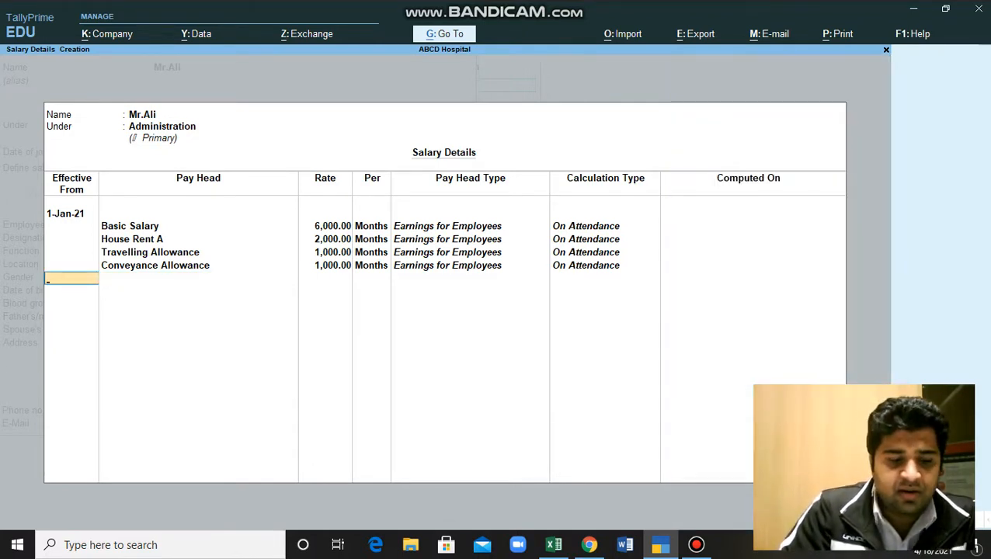
key("ctrl+a")
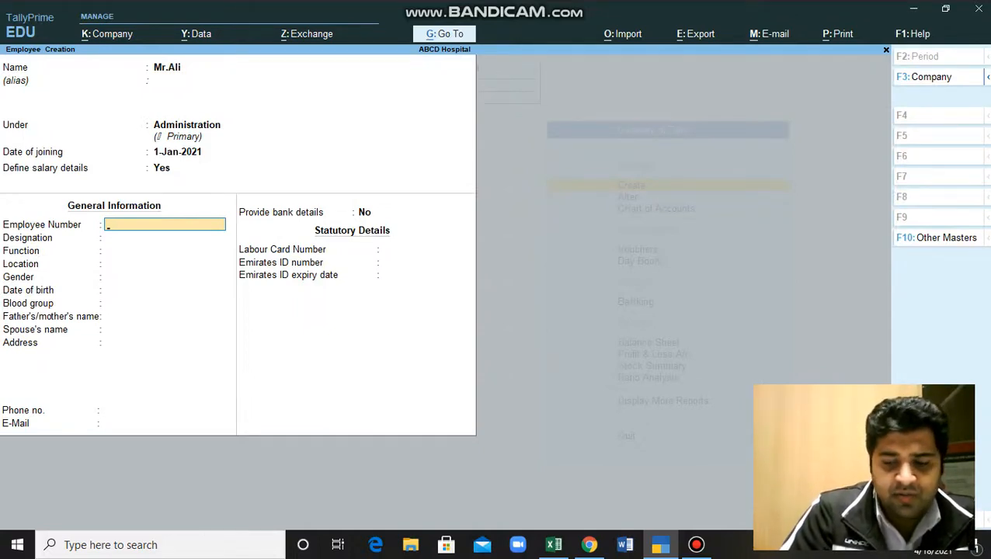
Enter the employee number and set the designation to Admin Head as in the Excel salary sheet, leaving the function blank.
type("01")
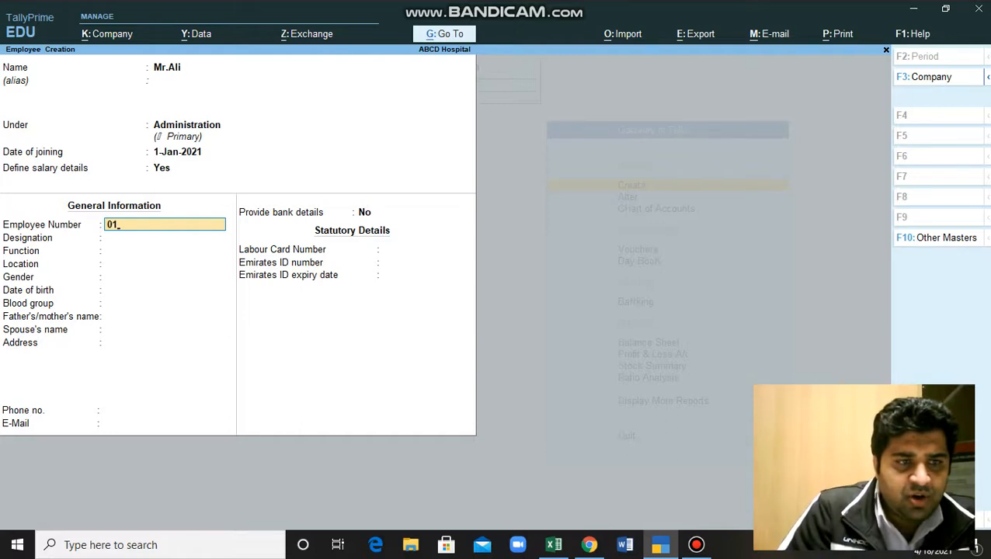
key("Return")
type("Admin")
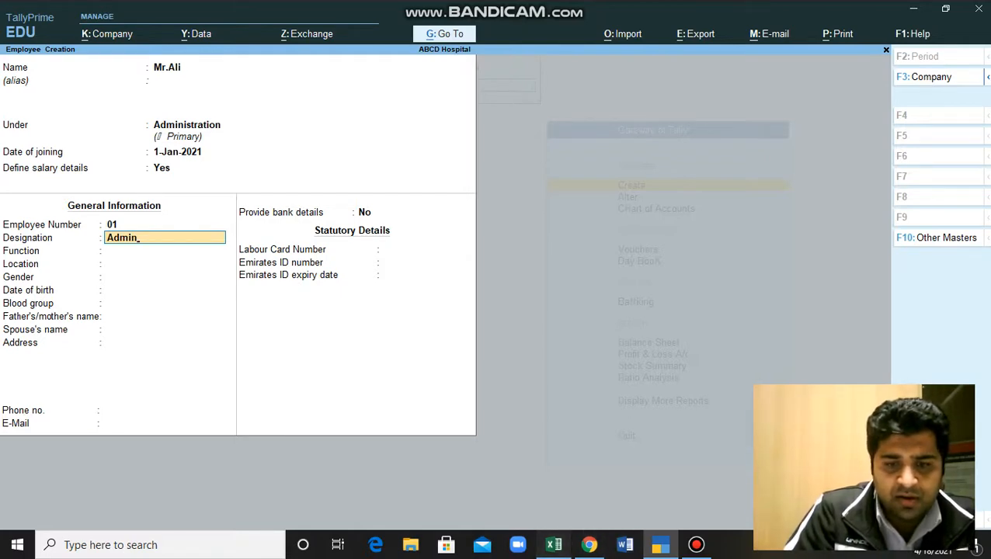
left_click(554, 544)
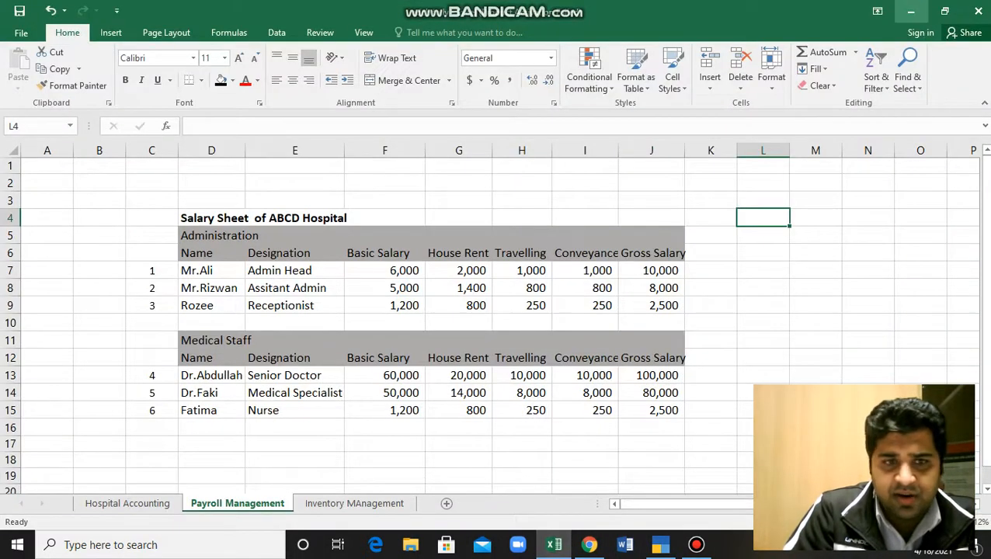
left_click(554, 545)
type("Head")
key("Return")
key("Return")
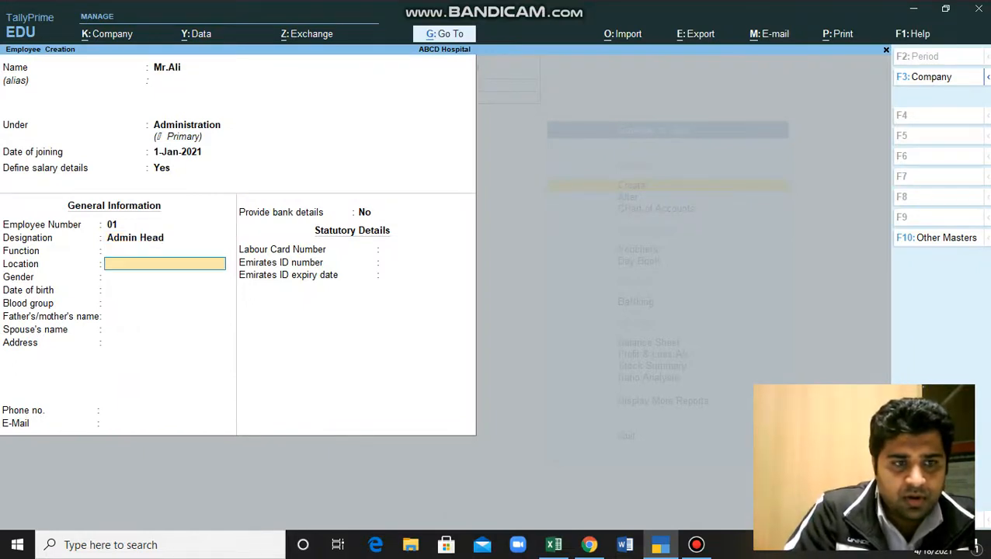
Keep gender and blood group as Unknown, leave the remaining general and statutory details blank, and save the employee.
key("Return")
key("Return")
key("Return")
key("Return")
key("Return")
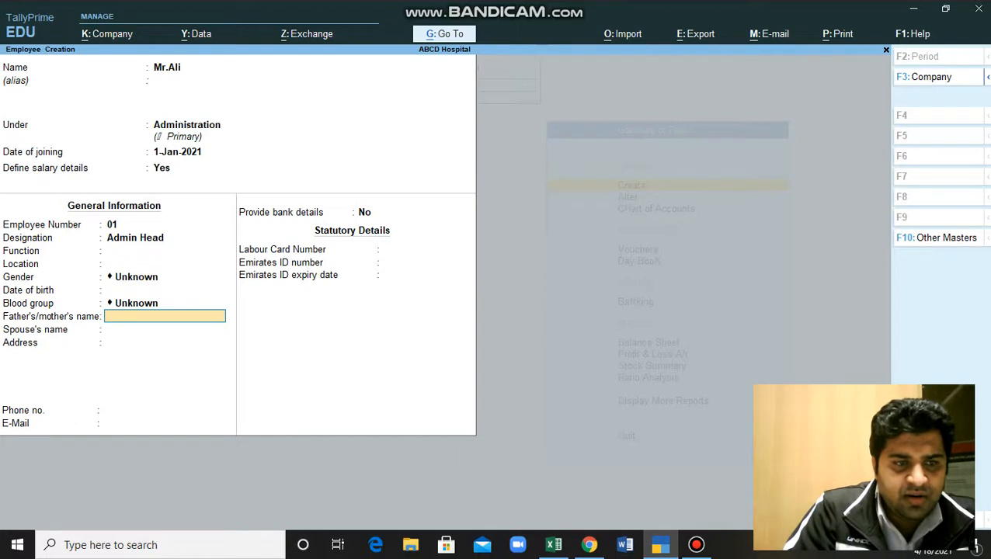
key("Return")
key("Return")
key("Return")
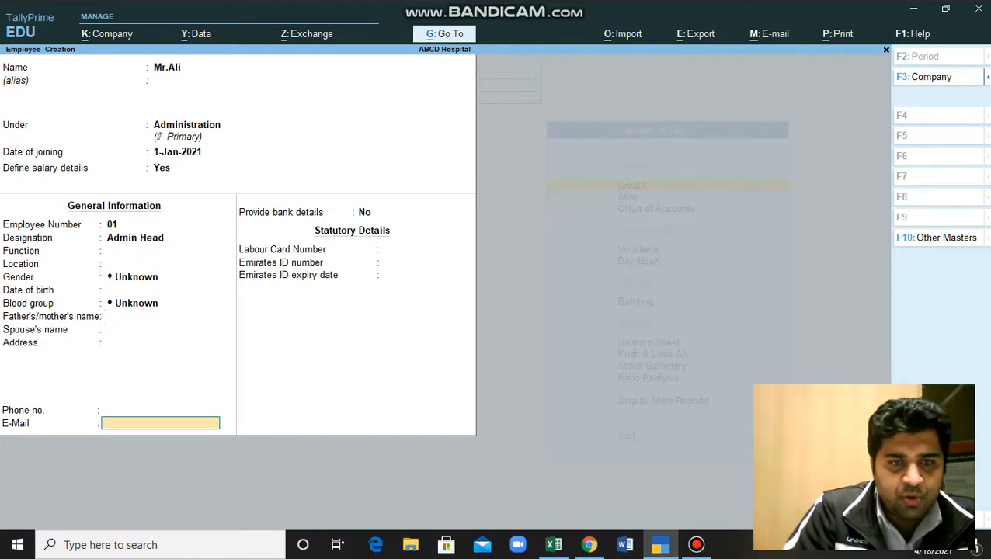
key("Return")
key("Return")
key("Return")
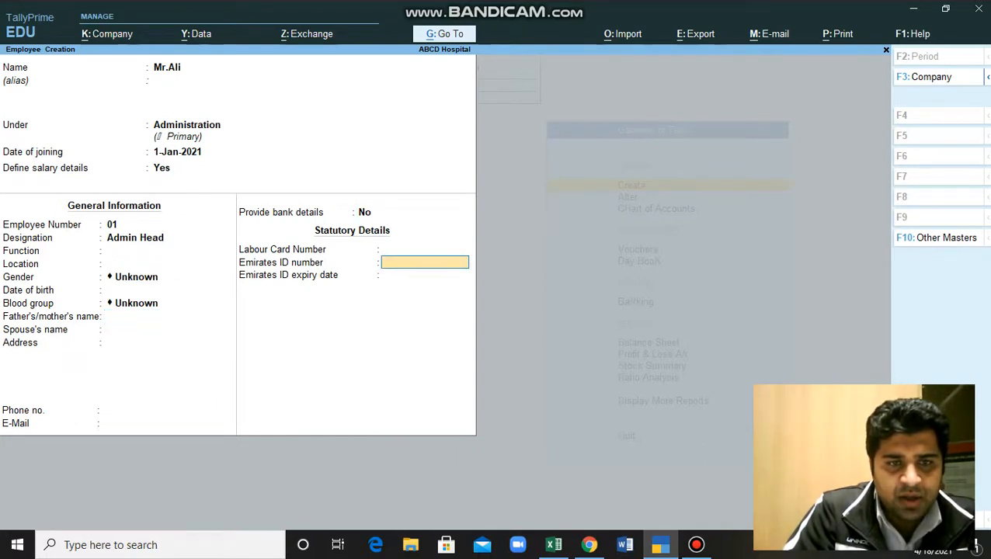
key("Return")
key("Return")
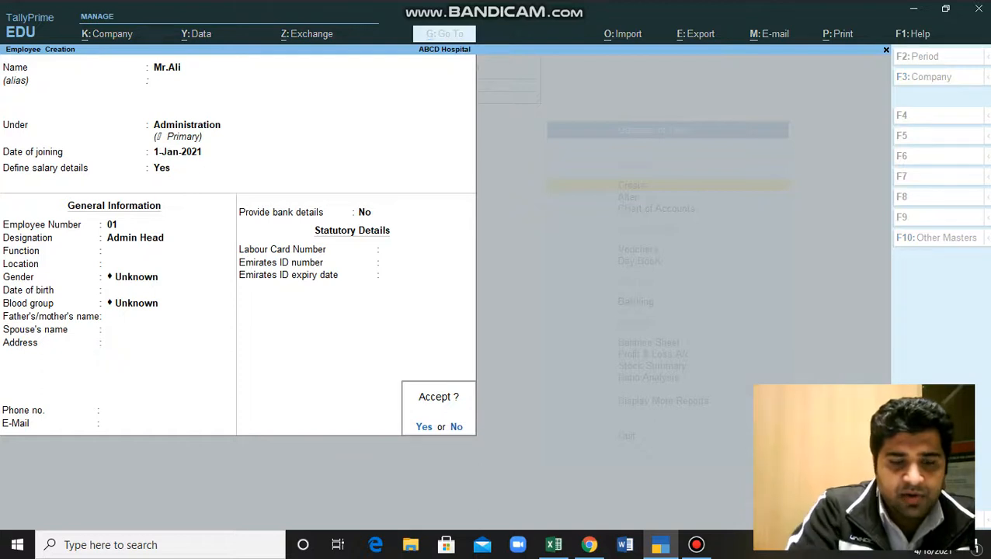
key("Return")
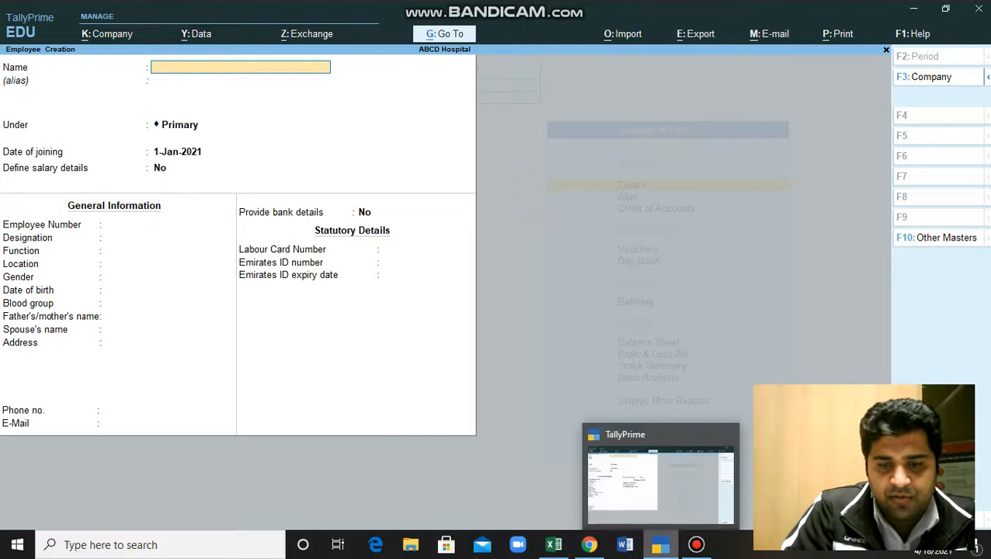
Enter the Assistant Admin's name from the Excel salary sheet as the next employee's name, without an alias.
mouse_move(589, 545)
left_click(554, 545)
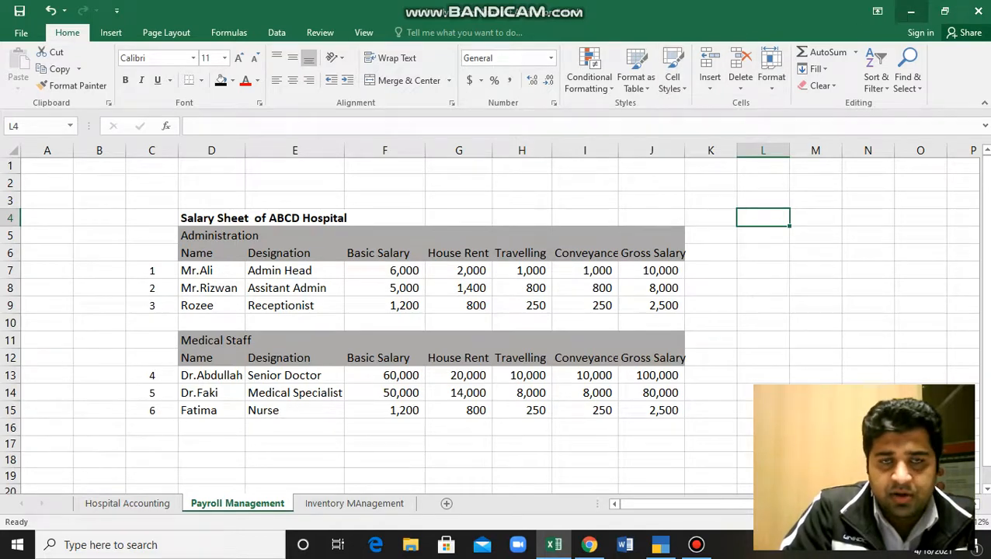
left_click(910, 11)
type("Mr.Rizwan")
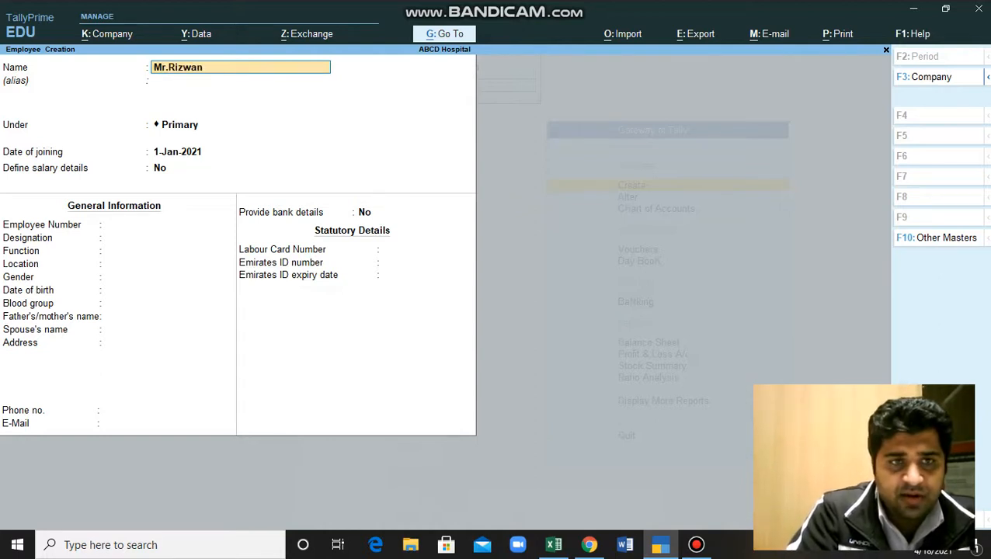
key("Return")
key("Return")
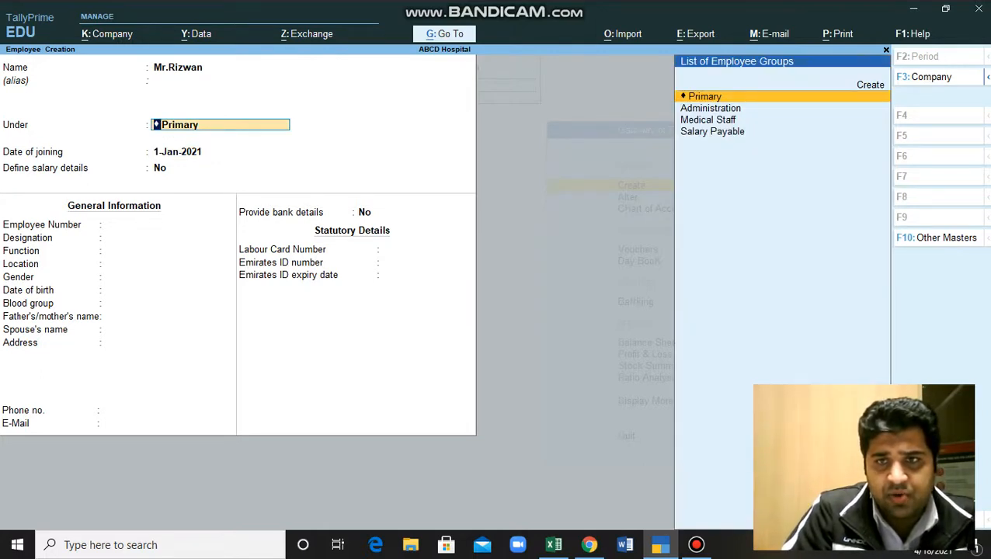
Place the new employee under the Administration group, keep joining date 1-Jan-2021 and choose to define salary details.
key("Down")
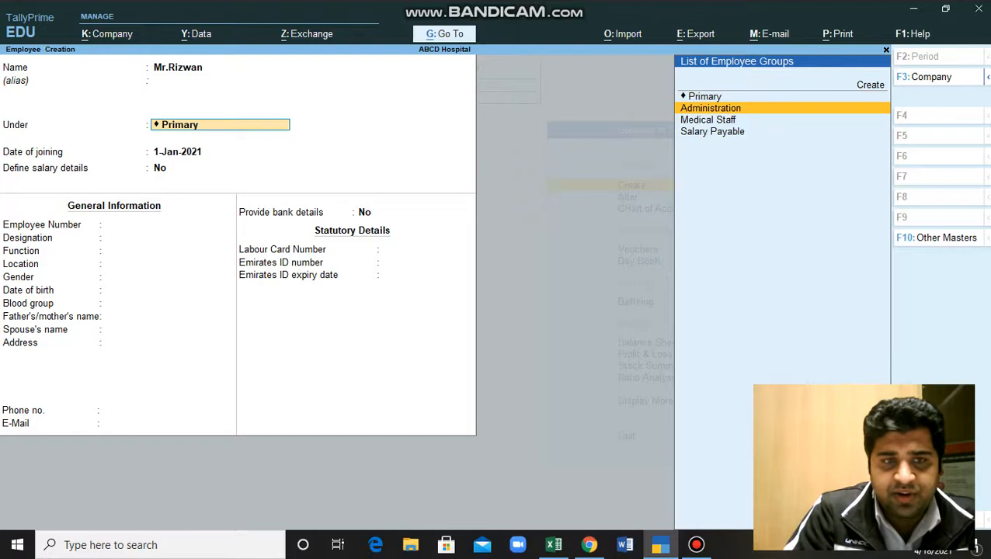
key("Return")
key("Return")
type("yes")
key("Return")
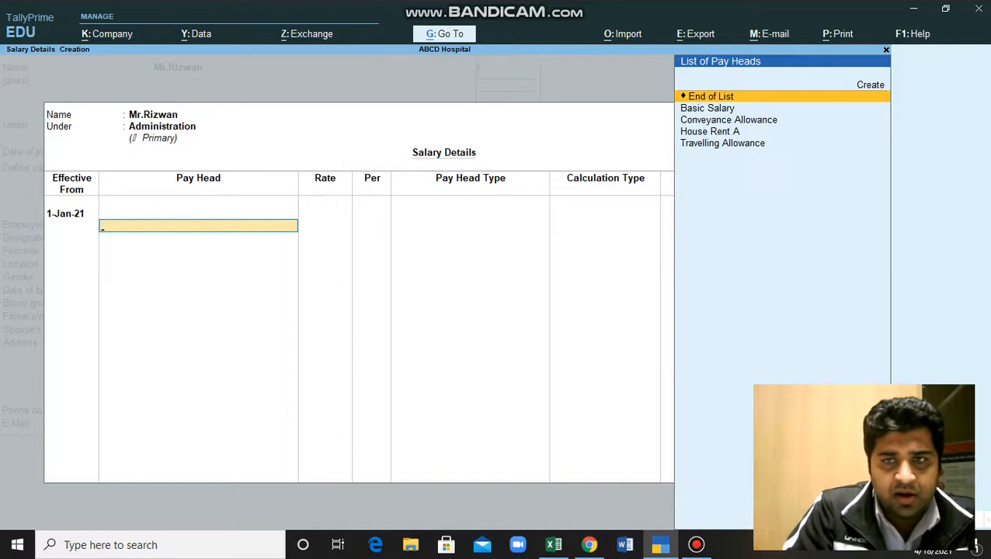
Add the Basic Salary pay head to the second employee's salary details with the Excel salary sheet's rate of 5000.
key("Down")
key("Return")
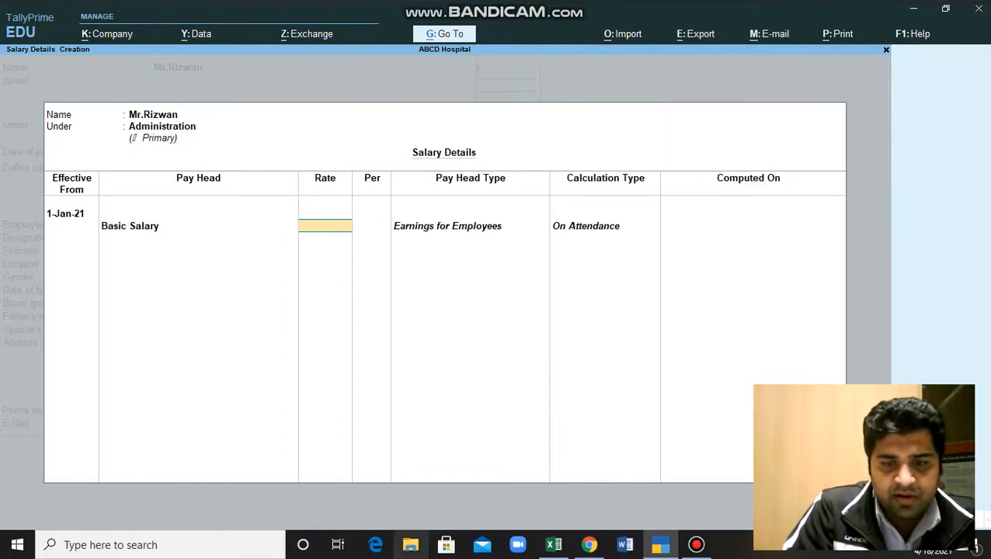
mouse_move(554, 545)
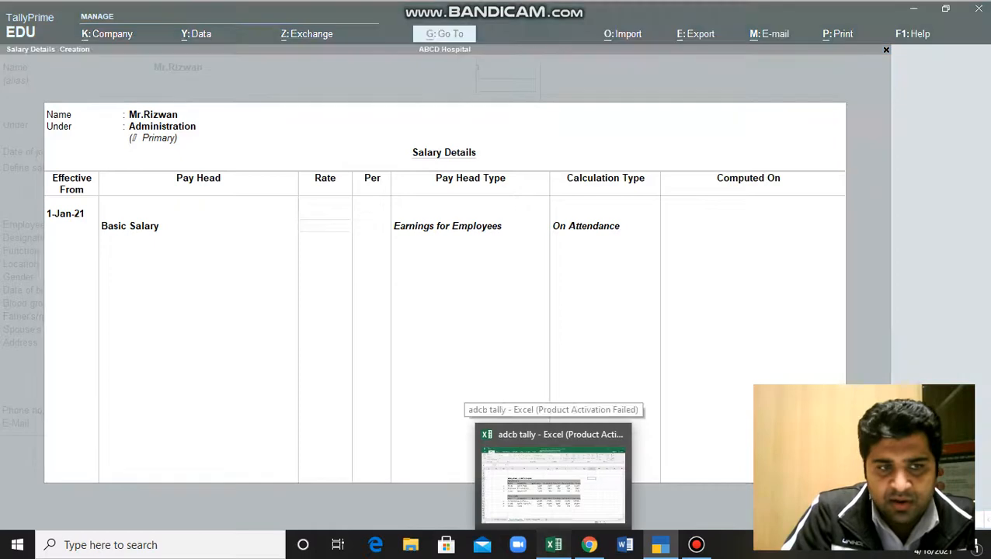
left_click(553, 474)
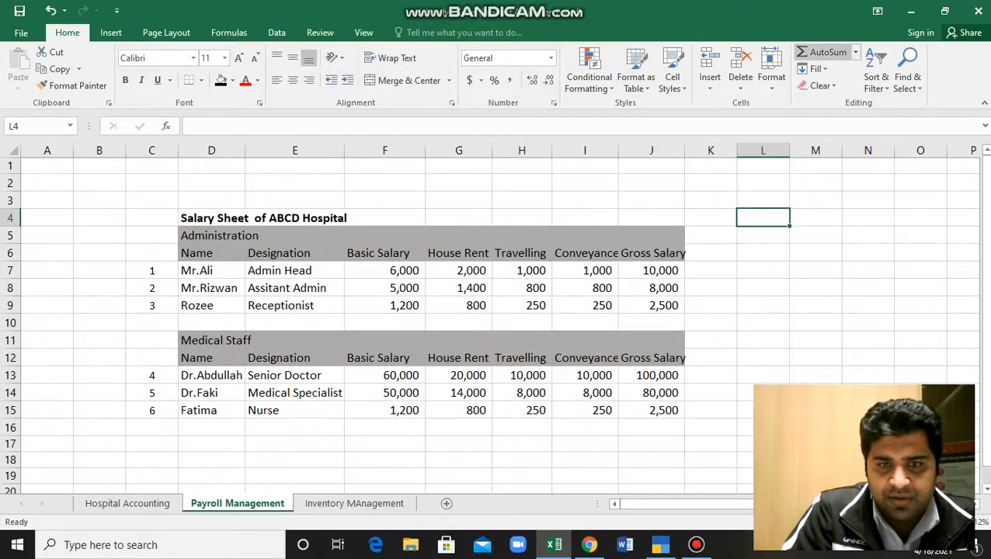
left_click(911, 11)
type("5000")
key("Return")
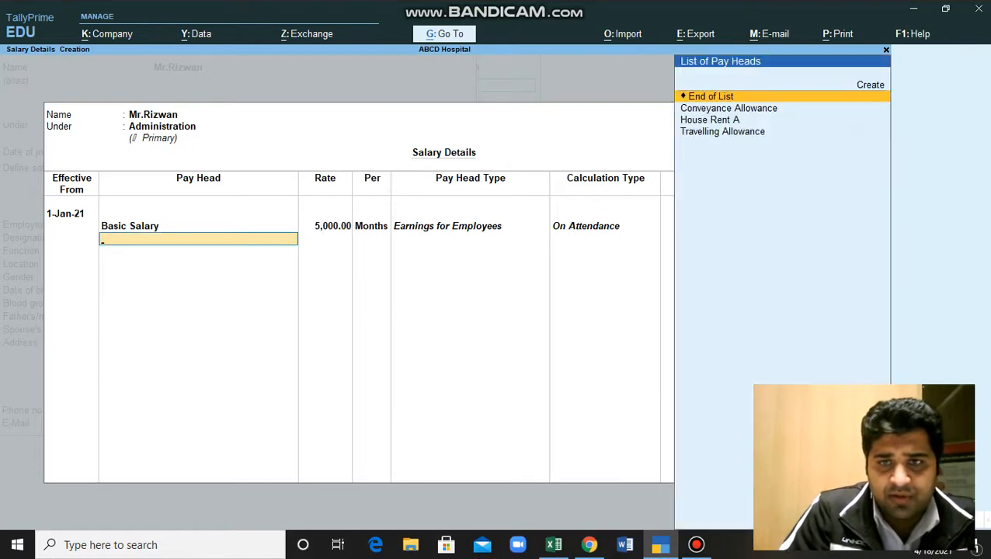
Add the House Rent A pay head to the second employee's salary details with a rate of 1400.
key("Down")
key("Down")
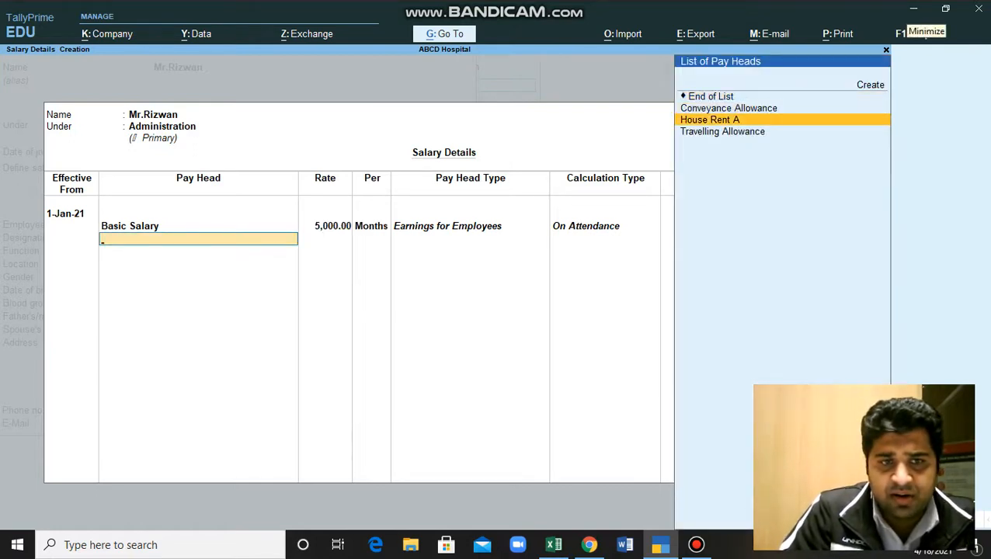
key("Return")
type("1400")
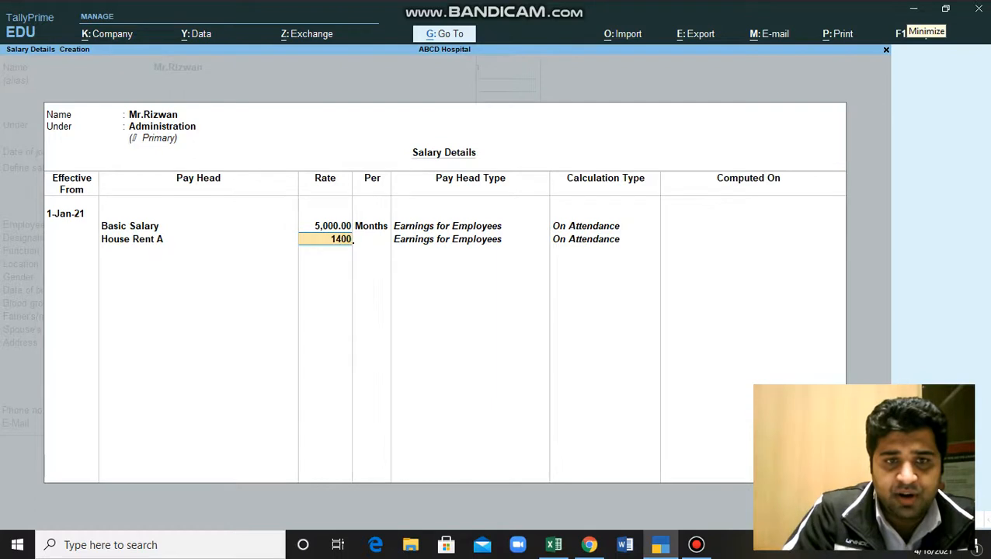
key("Return")
Add the Travelling Allowance pay head to the second employee's salary details with a rate of 800.
key("Down")
key("Down")
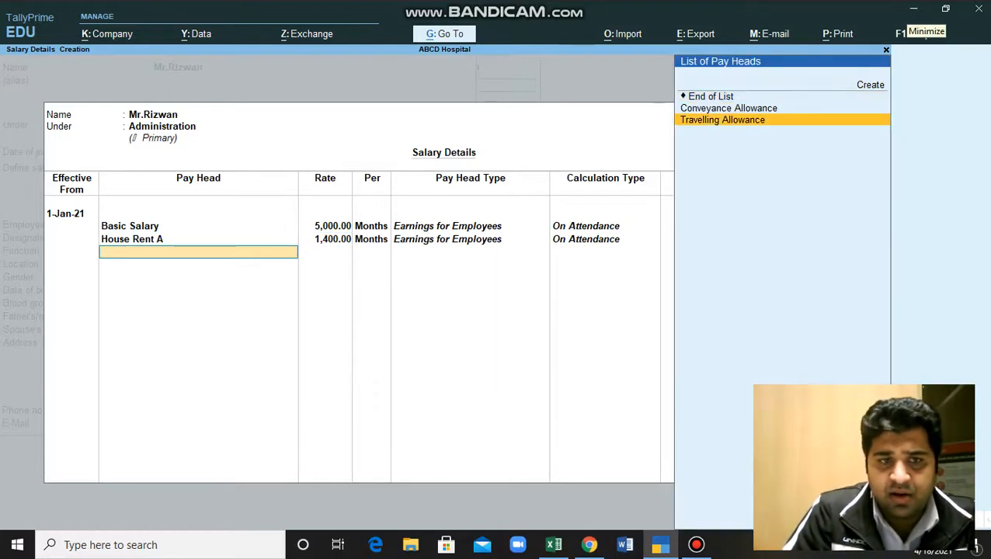
key("Return")
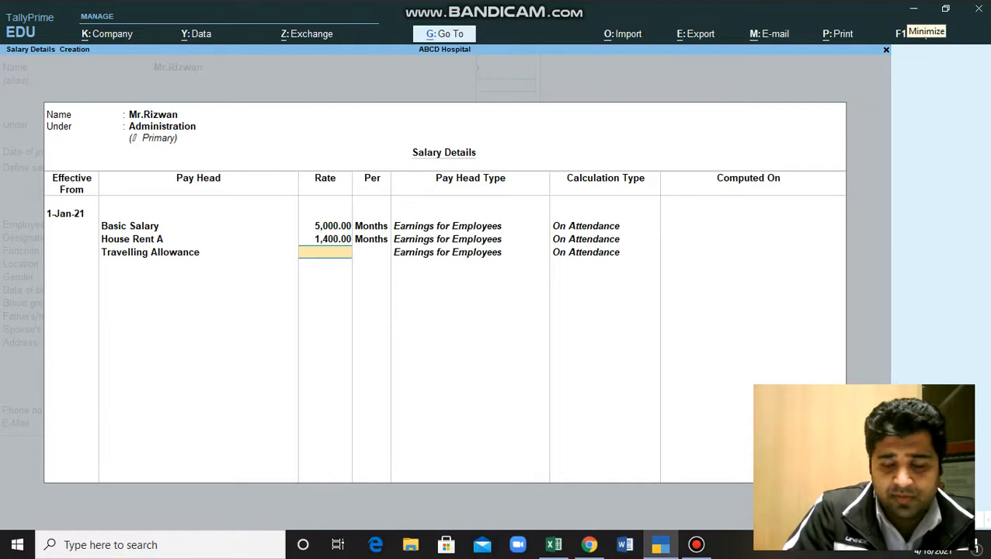
type("800")
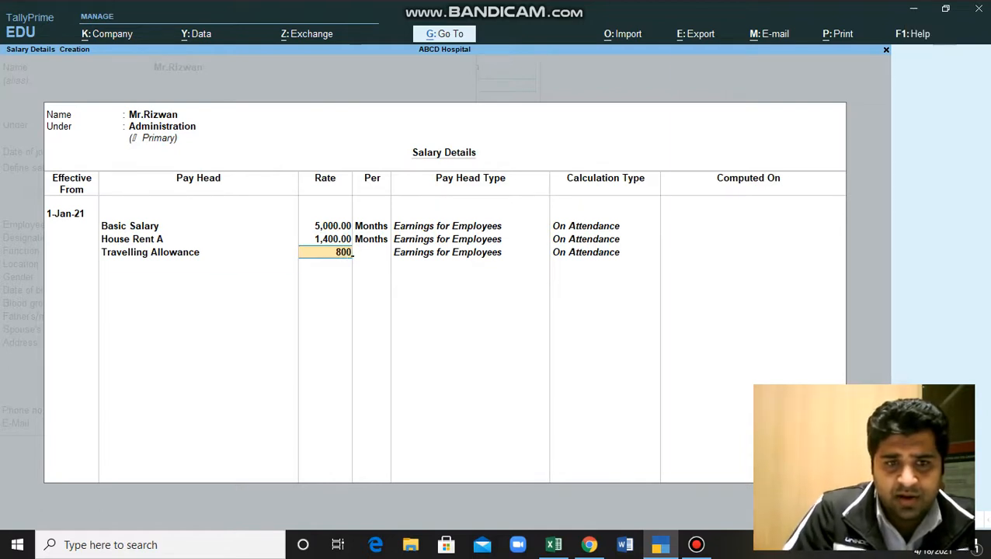
key("Return")
Add the Conveyance Allowance pay head at a rate of 800, end the pay head list and accept the second employee's salary details.
key("Down")
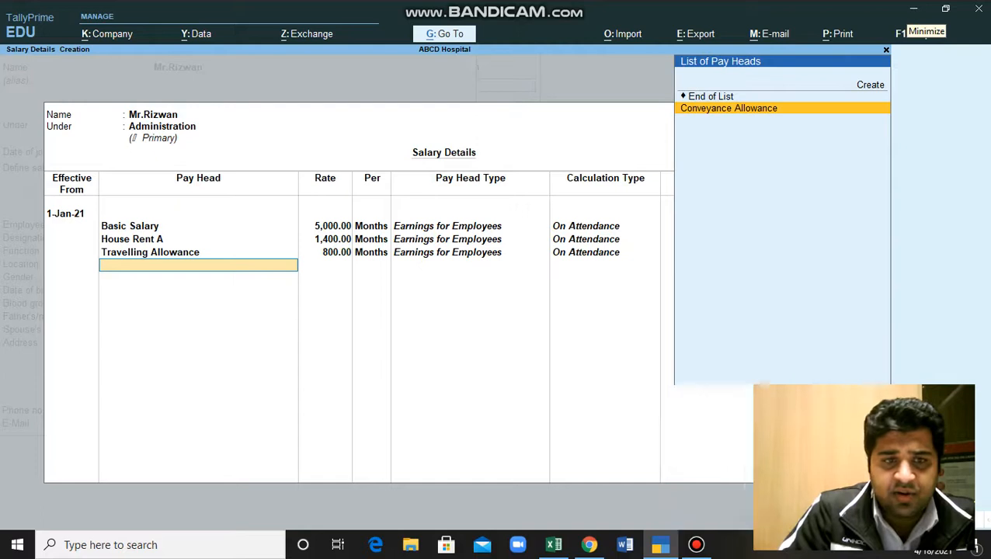
key("Return")
type("800")
key("Return")
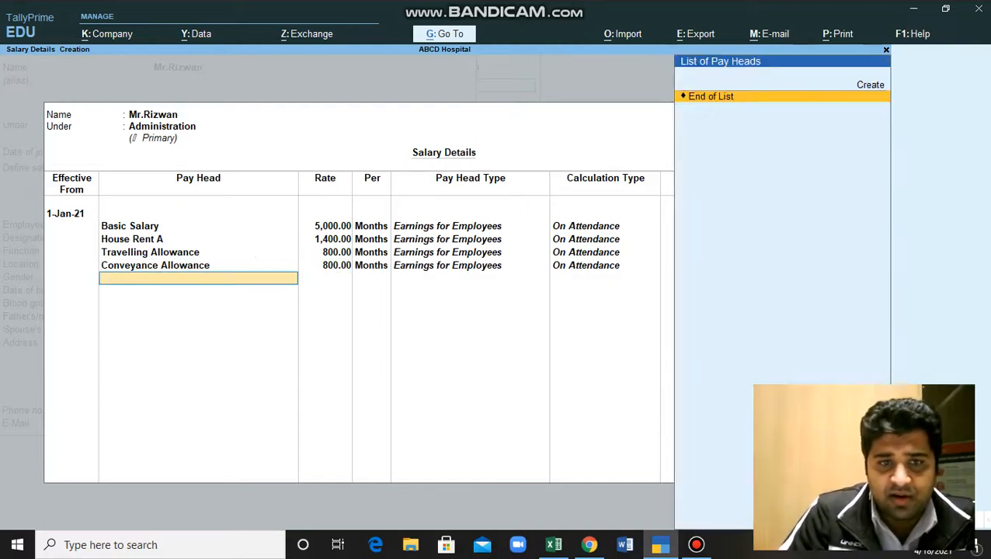
key("Return")
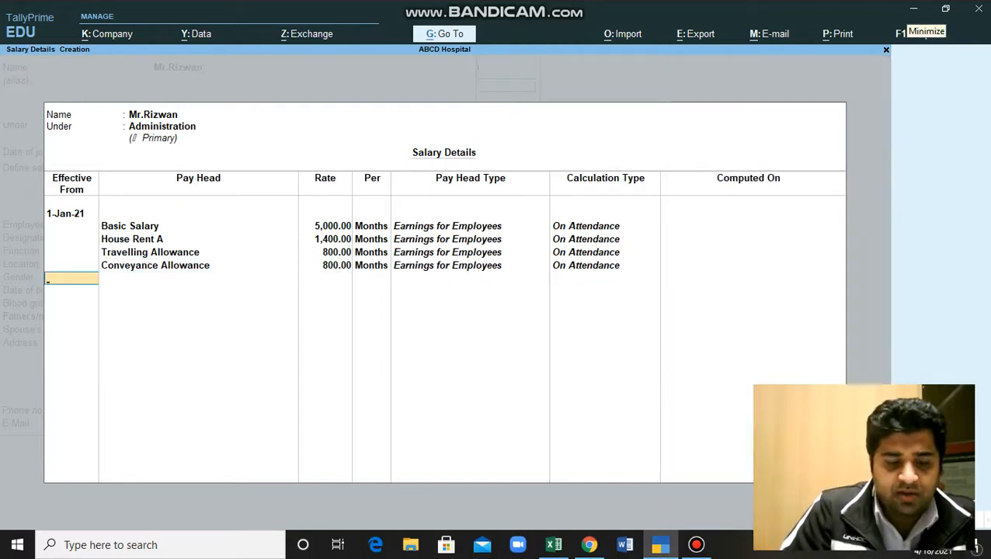
key("ctrl")
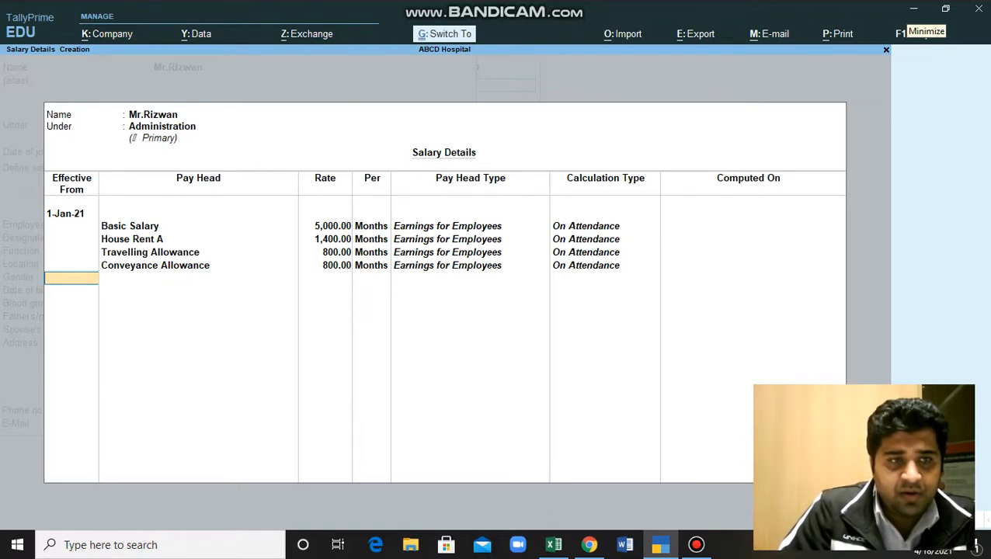
key("ctrl+a")
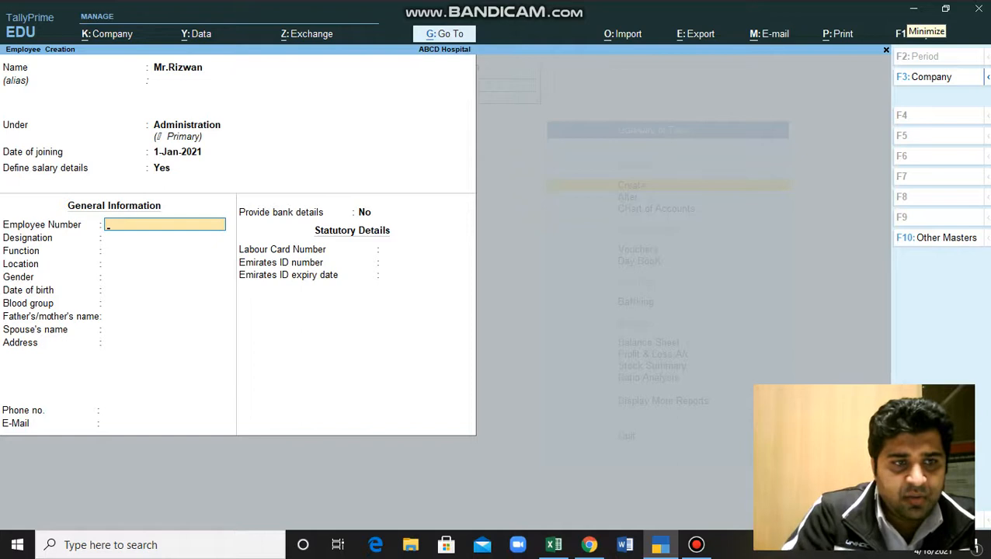
Enter the second employee's number and the designation Admin Assistant, leave the remaining details blank, and save the employee.
type("02")
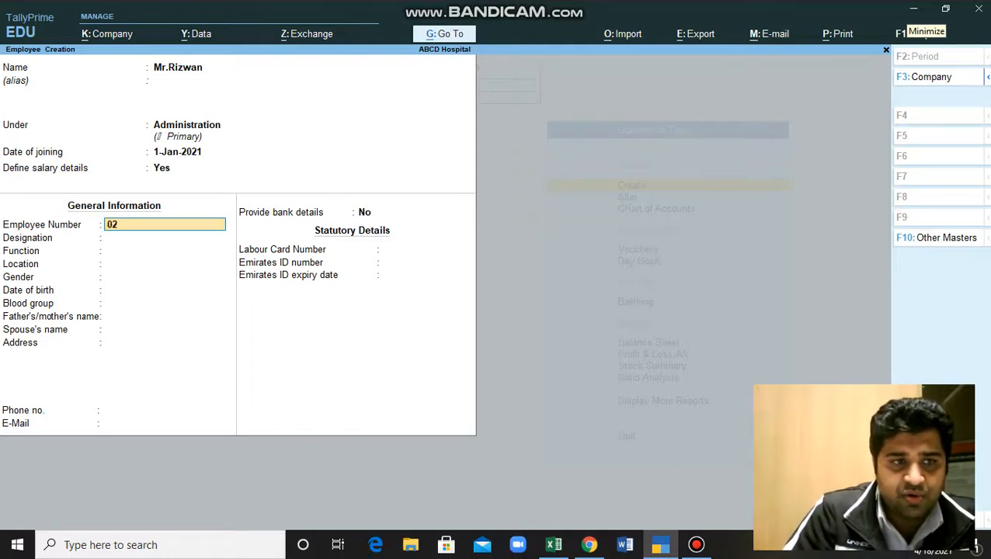
key("Return")
type("Admin Assistan")
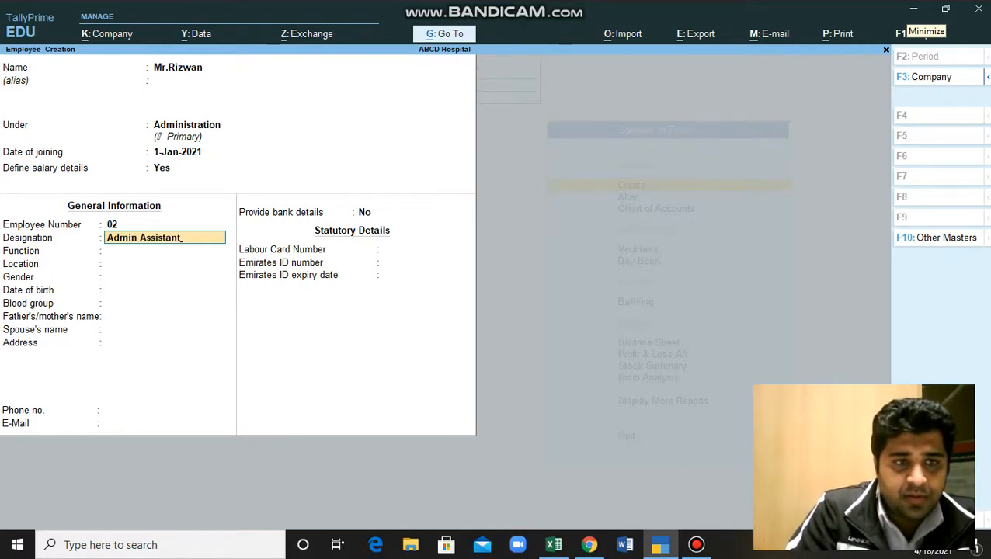
type("t")
key("Return")
key("Return")
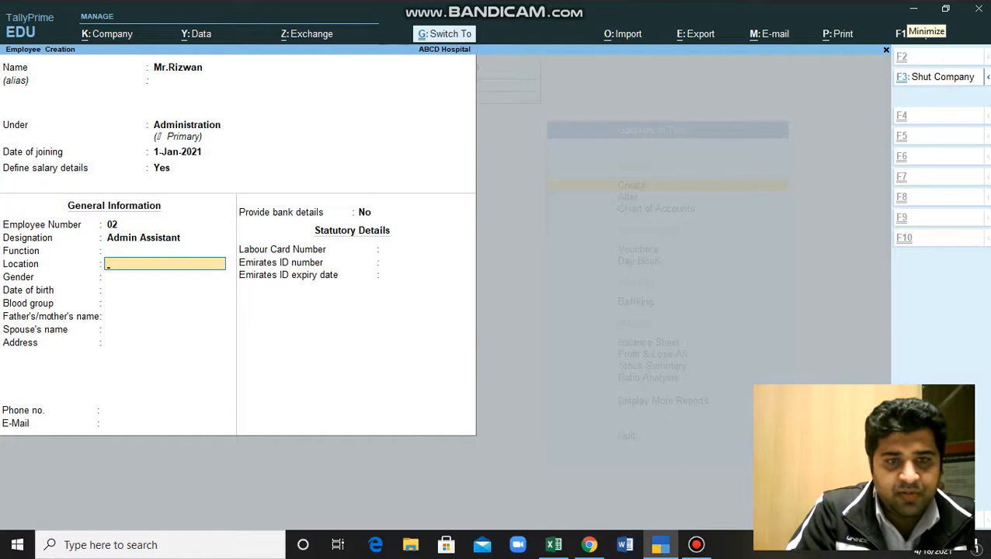
key("ctrl+a")
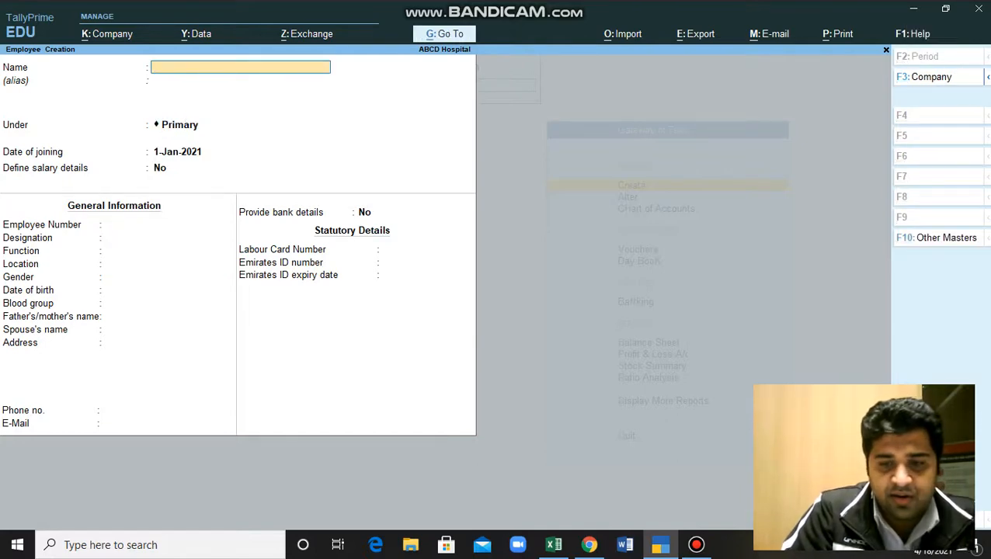
left_click(697, 545)
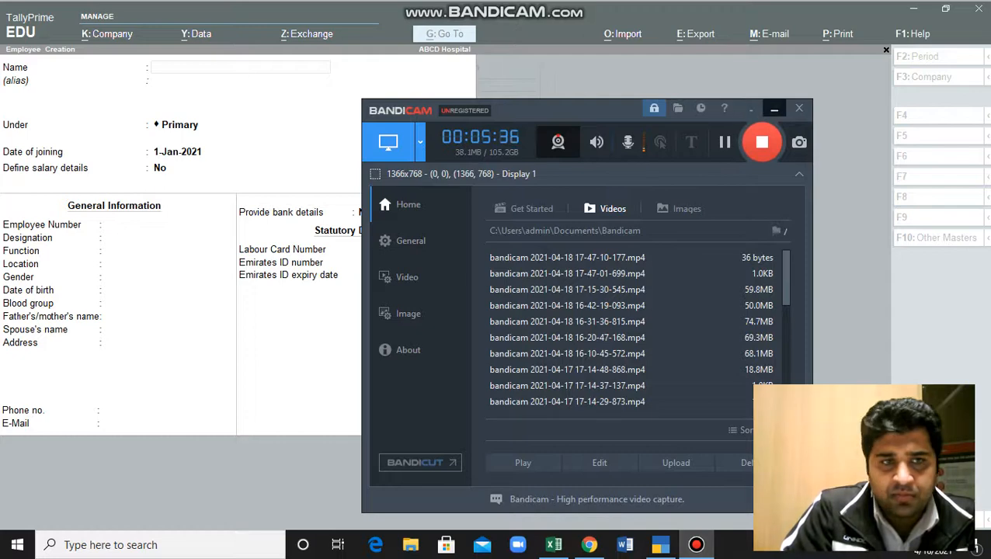
left_click(774, 109)
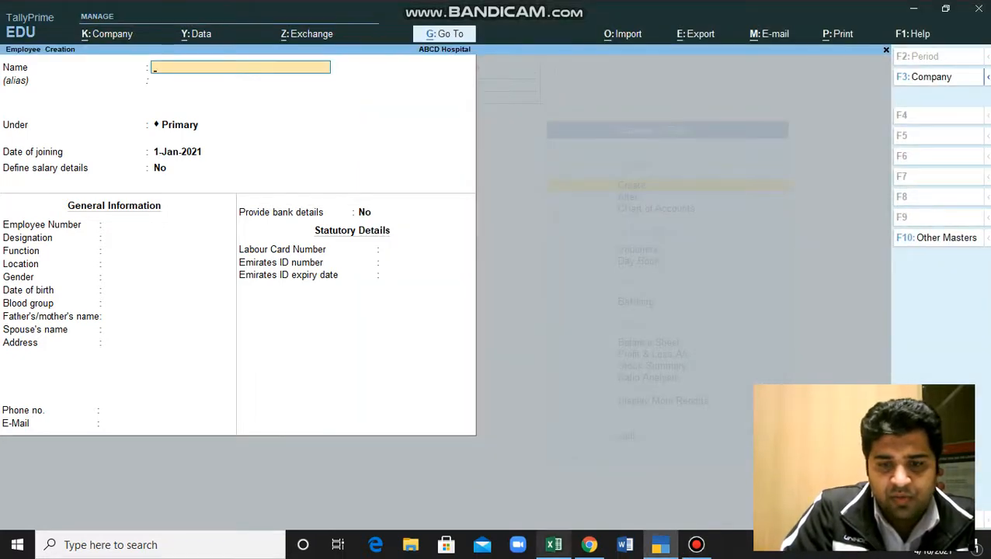
Look up the Receptionist's name in the Excel salary sheet and enter it in TallyPrime as the next employee's name, without an alias.
left_click(554, 545)
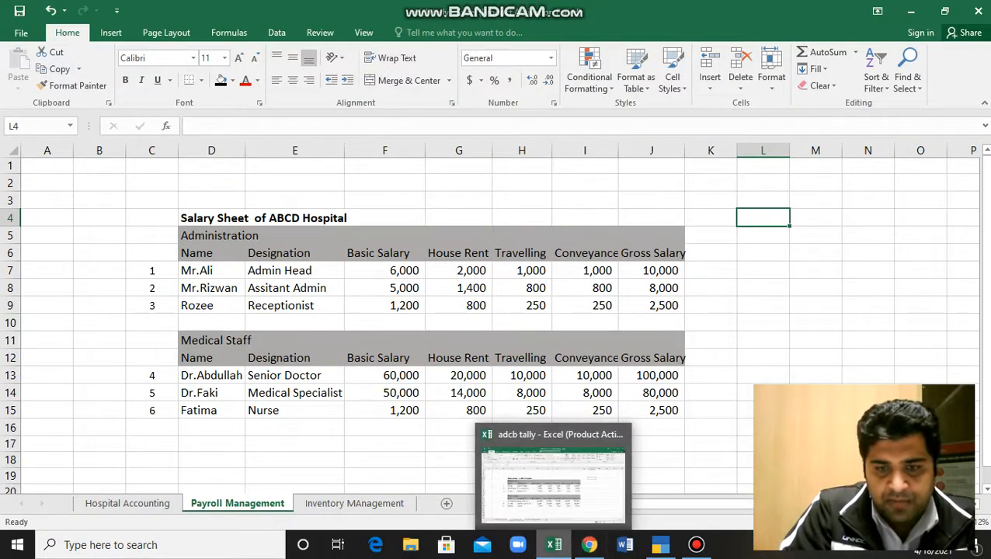
mouse_move(588, 545)
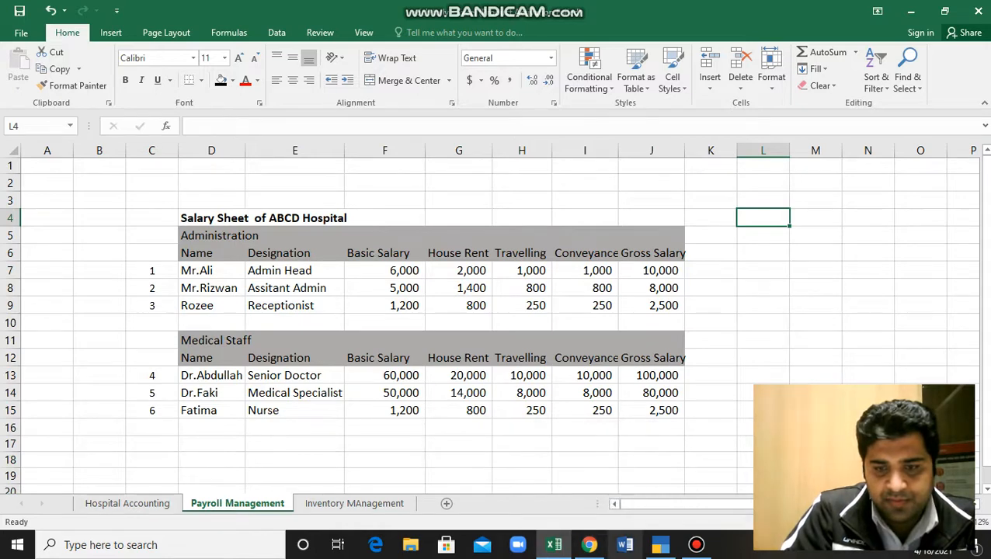
left_click(660, 544)
type("Rozee")
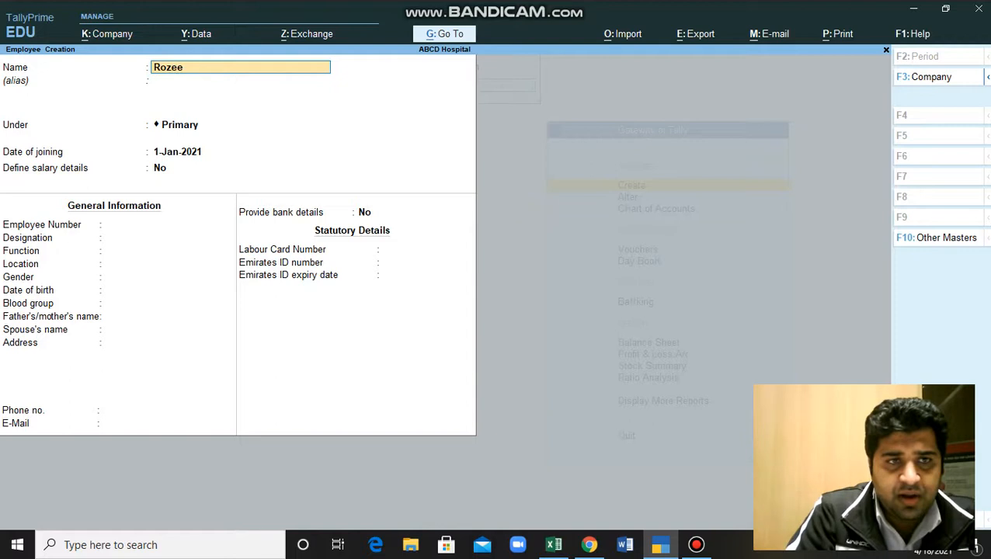
key("Return")
key("Return")
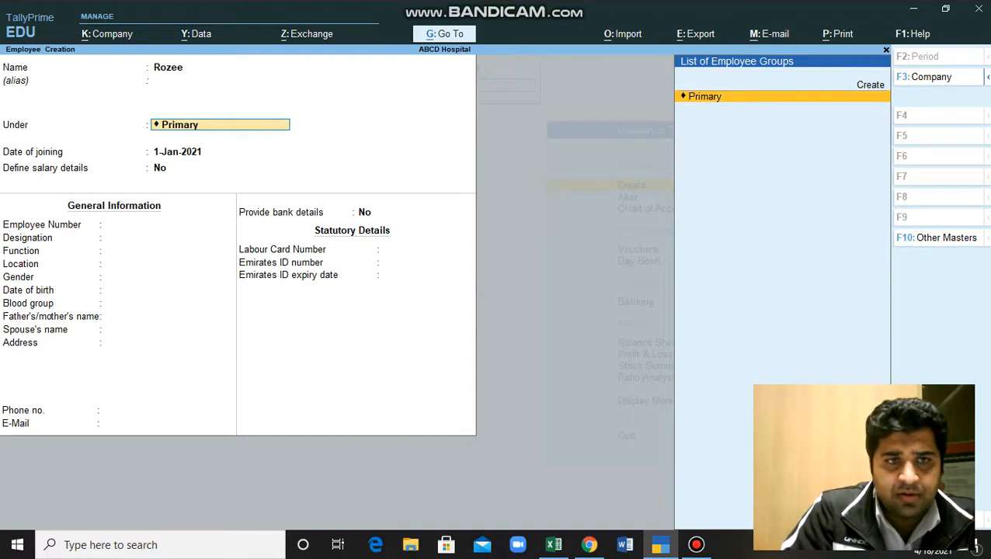
Place the third employee under the Administration group, keep joining date 1-Jan-2021 and choose to define salary details.
key("Return")
key("BackSpace")
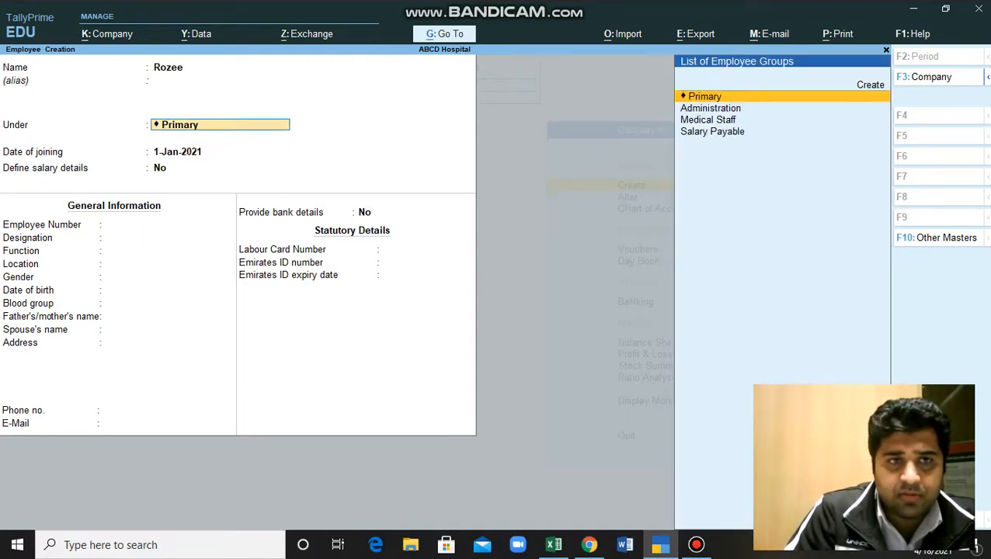
key("Down")
key("Return")
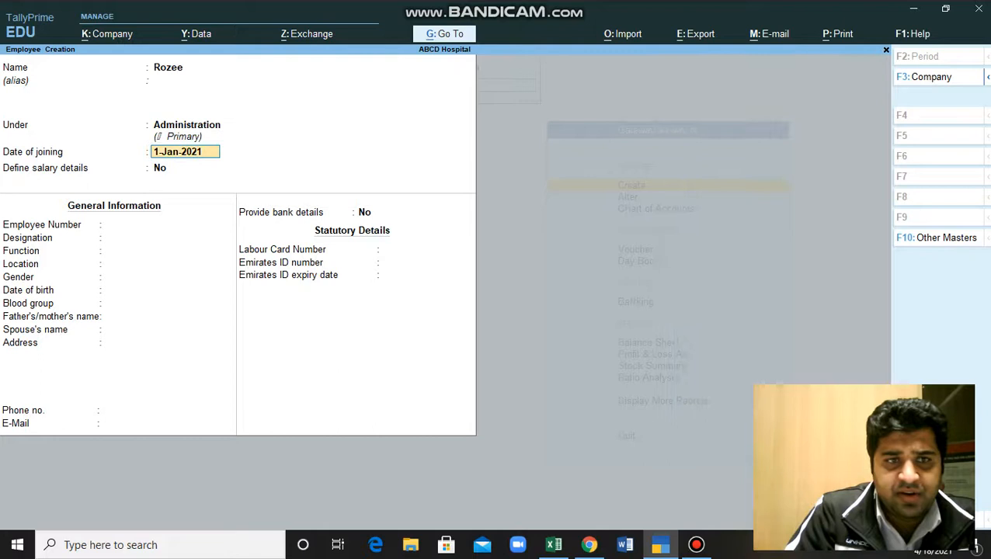
key("Return")
type("yes")
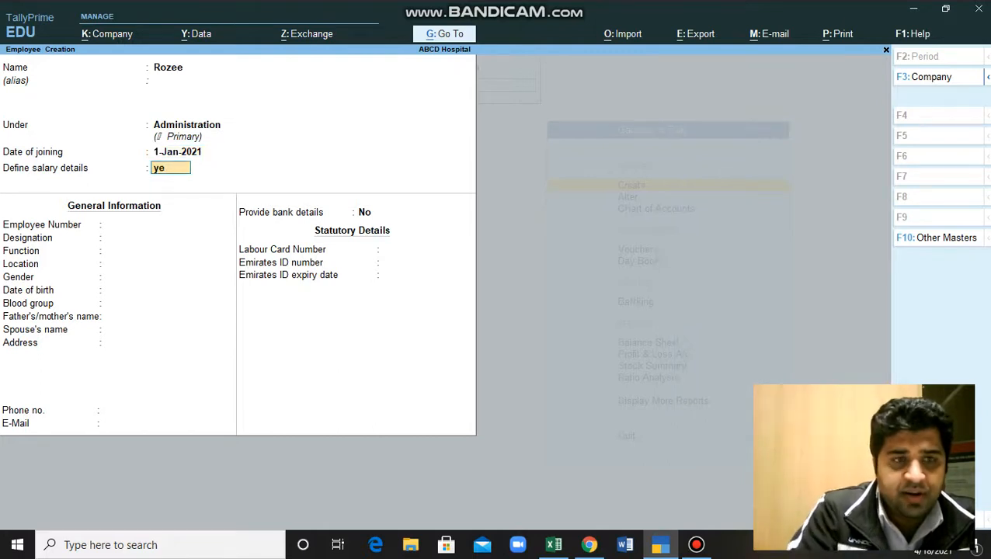
key("Return")
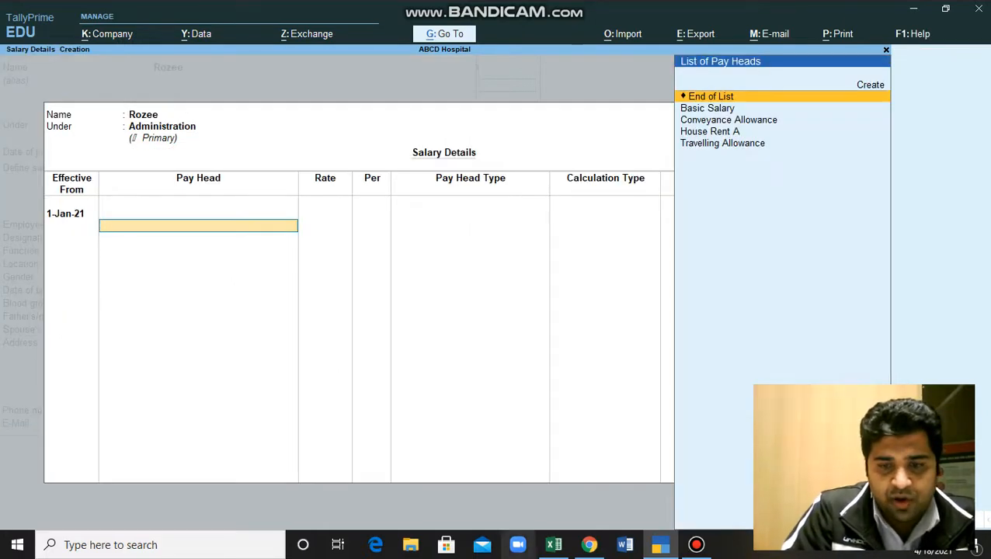
Check the Receptionist's row in the Excel salary sheet and add the Basic Salary pay head in TallyPrime with a rate of 1200.
left_click(554, 545)
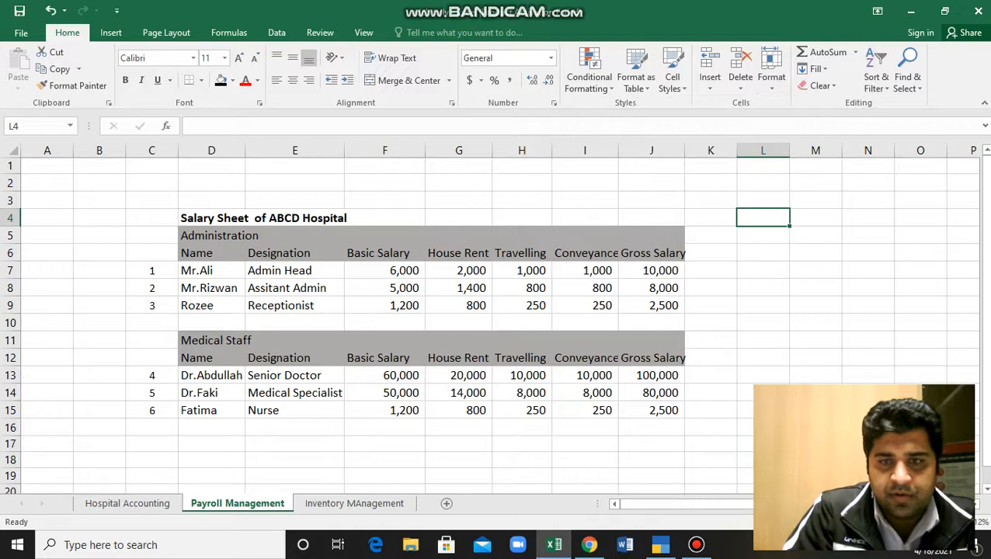
left_click(911, 11)
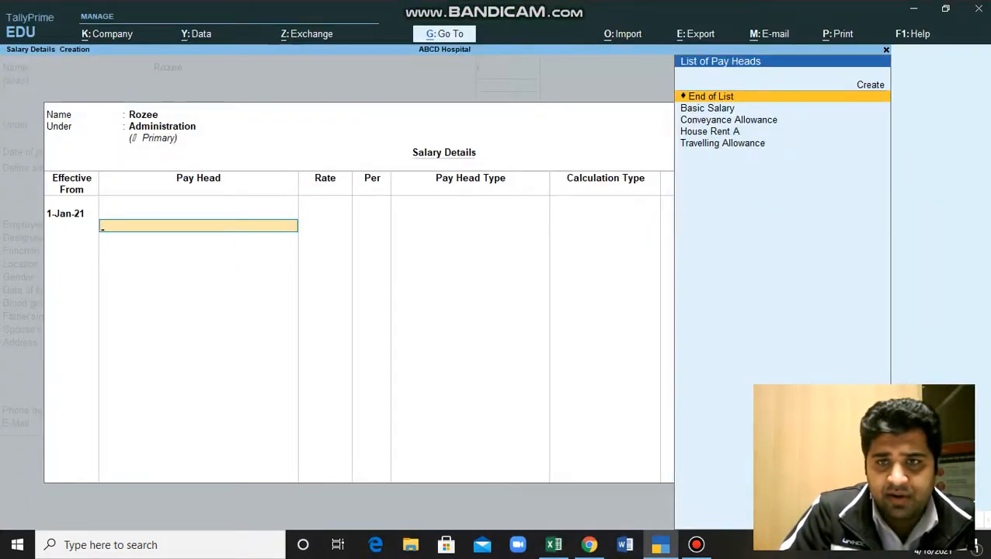
key("Down")
key("Return")
type("1,200")
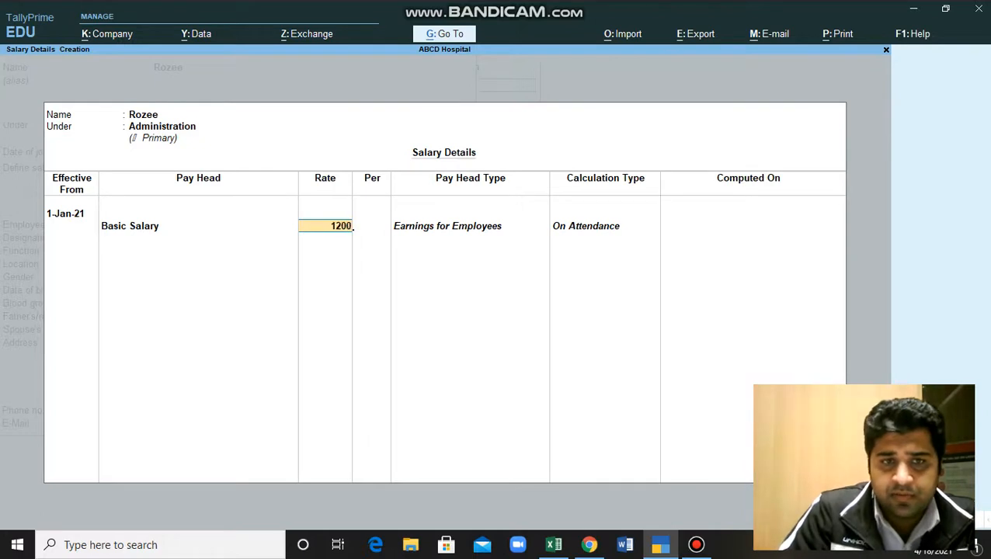
key("Return")
Add the House Rent A pay head to the third employee's salary details with the Excel salary sheet's rate of 800.
key("Return")
type("h")
key("Return")
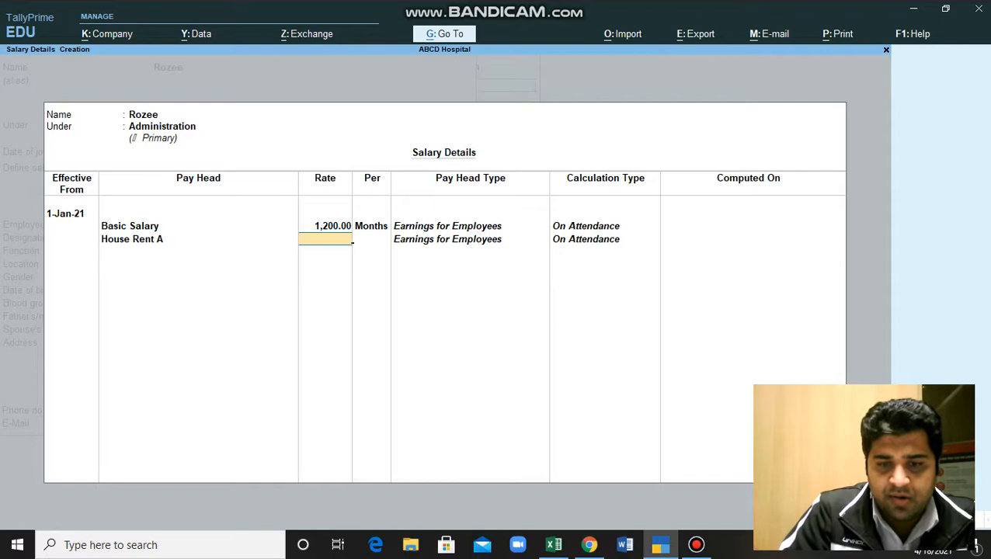
left_click(554, 545)
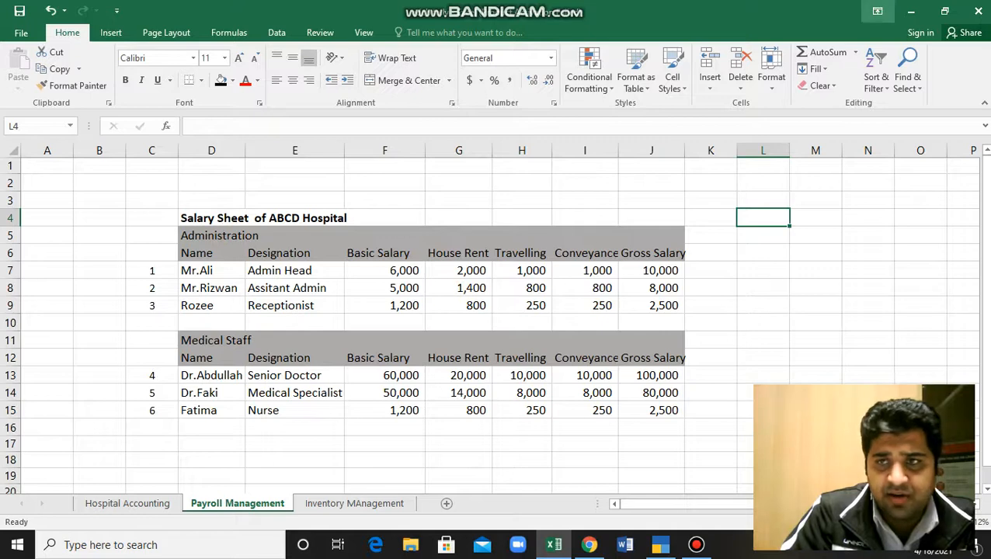
left_click(911, 11)
type("800")
key("Return")
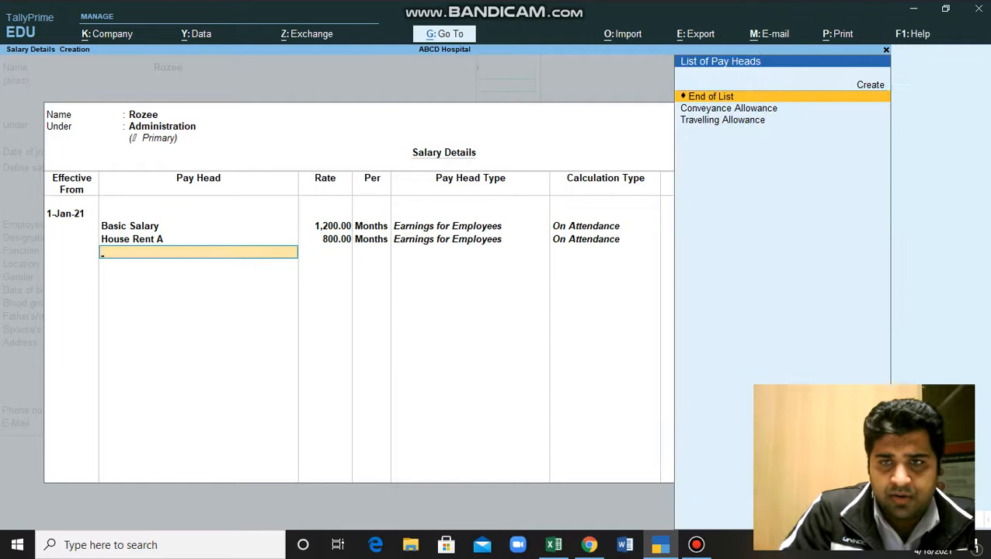
Add the Travelling Allowance pay head to the third employee's salary details with a rate of 250.
type("t")
key("Return")
type("250")
key("Return")
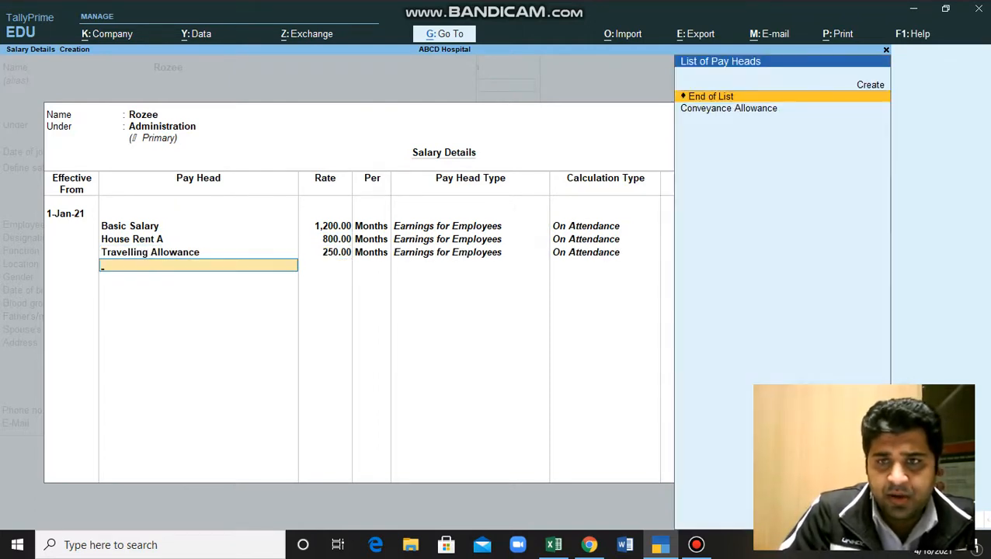
Add the Conveyance Allowance pay head at a rate of 250, end the pay head list and accept the third employee's salary details.
type("c")
key("Return")
type("250")
key("Return")
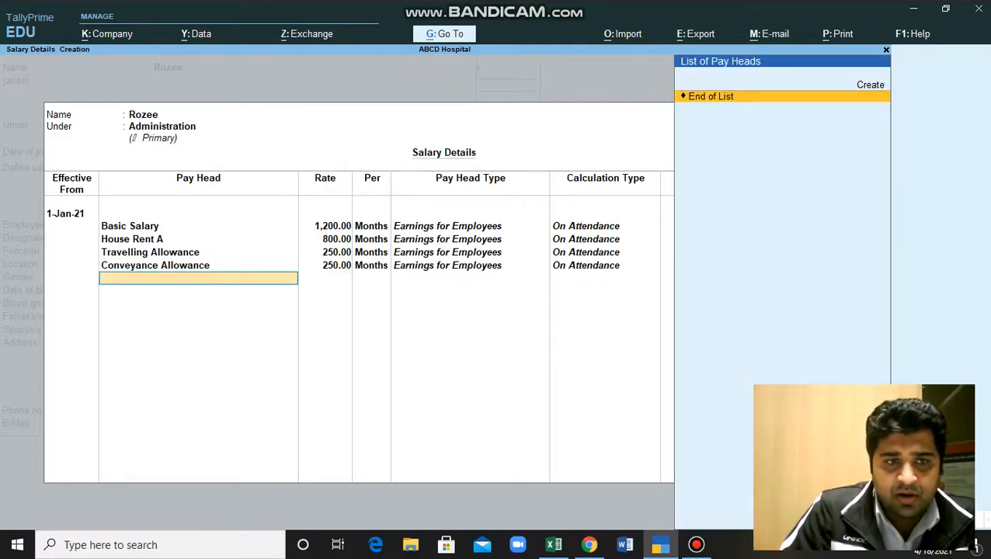
key("Return")
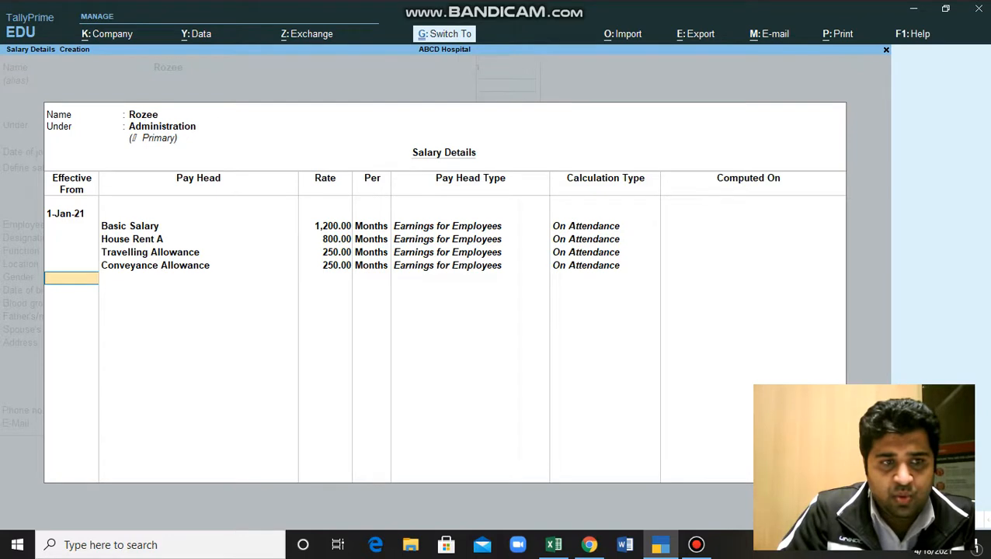
key("Return")
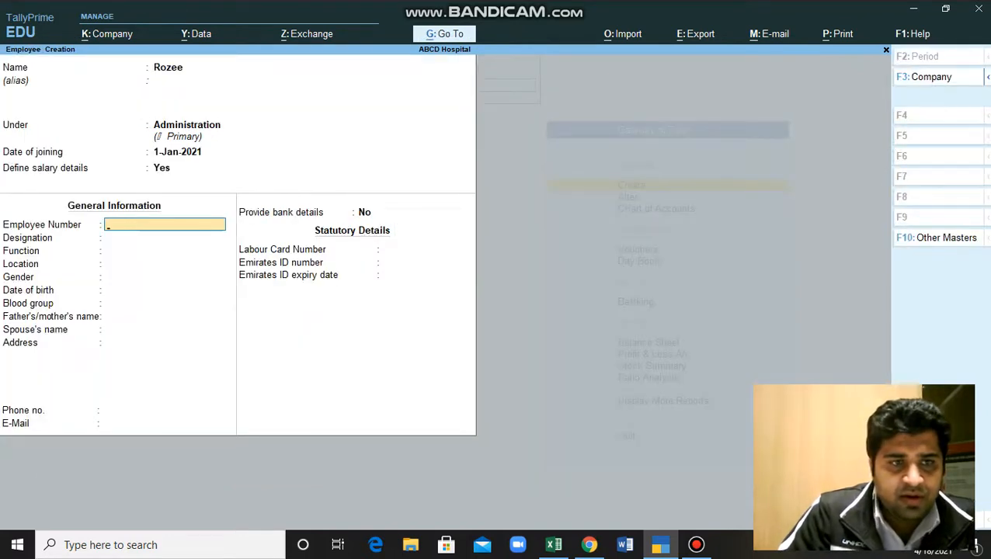
Enter the third employee's number and the designation Receptionist, leave the remaining general details at their defaults and save the employee.
type("03")
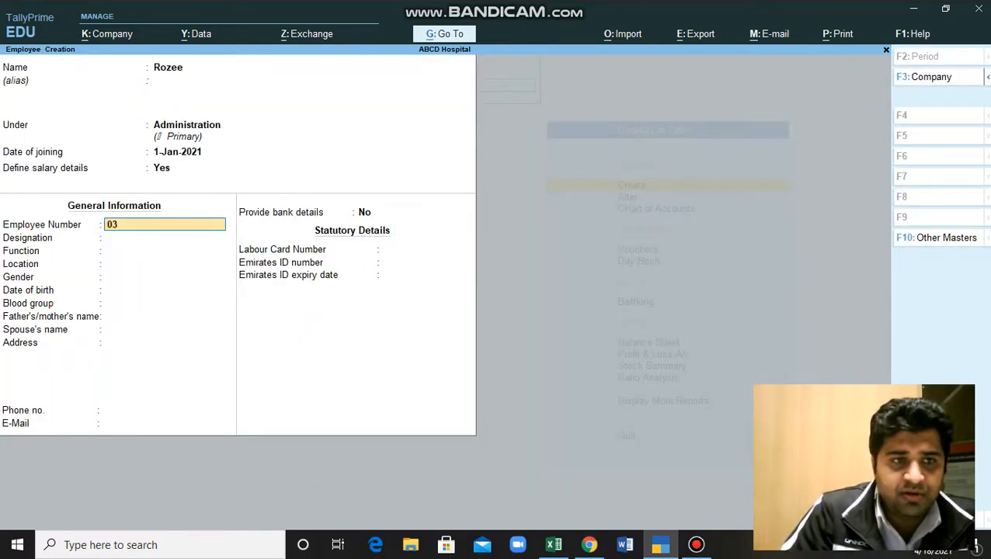
key("Return")
type("Receptionist")
key("Return")
key("Return")
key("Return")
key("Return")
key("Return")
key("Return")
key("Return")
key("Return")
key("Return")
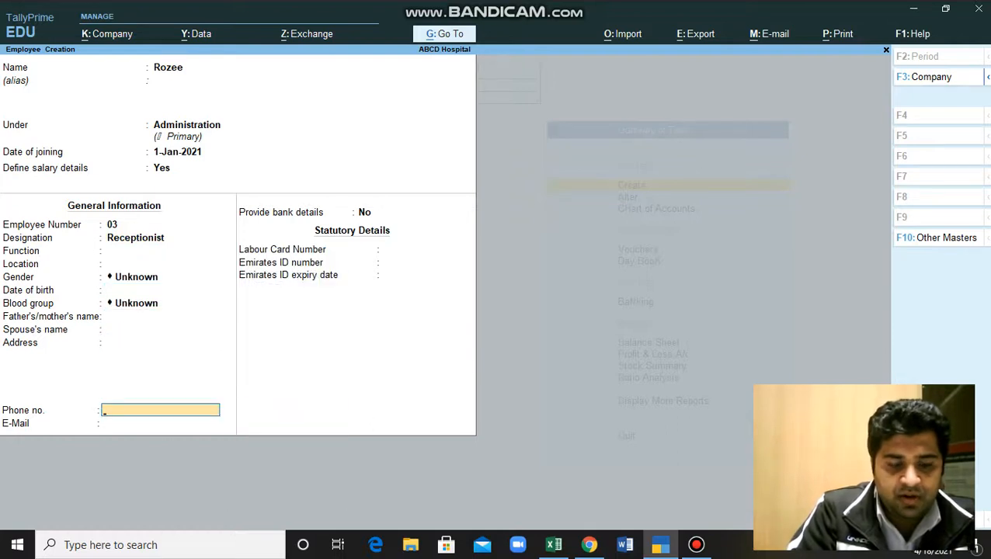
key("ctrl")
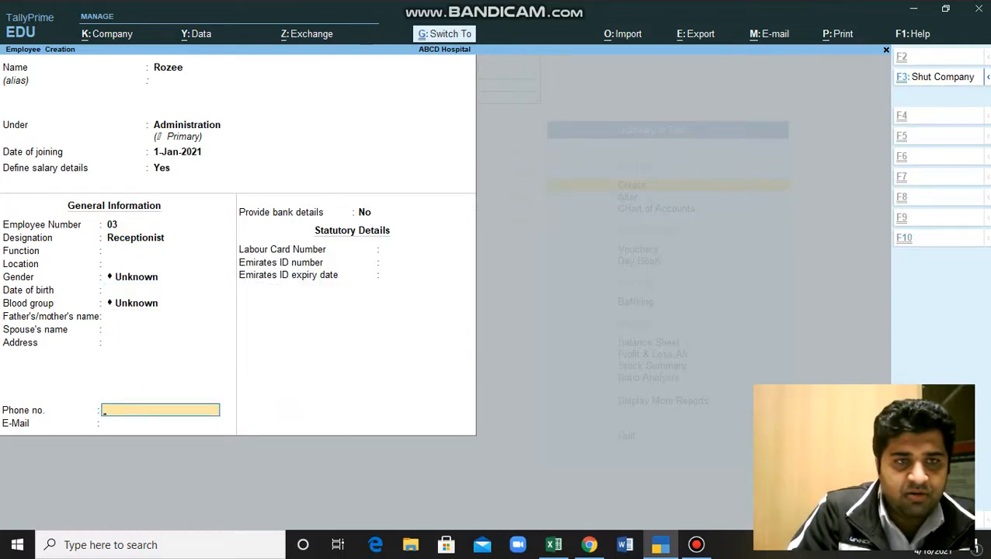
key("ctrl+a")
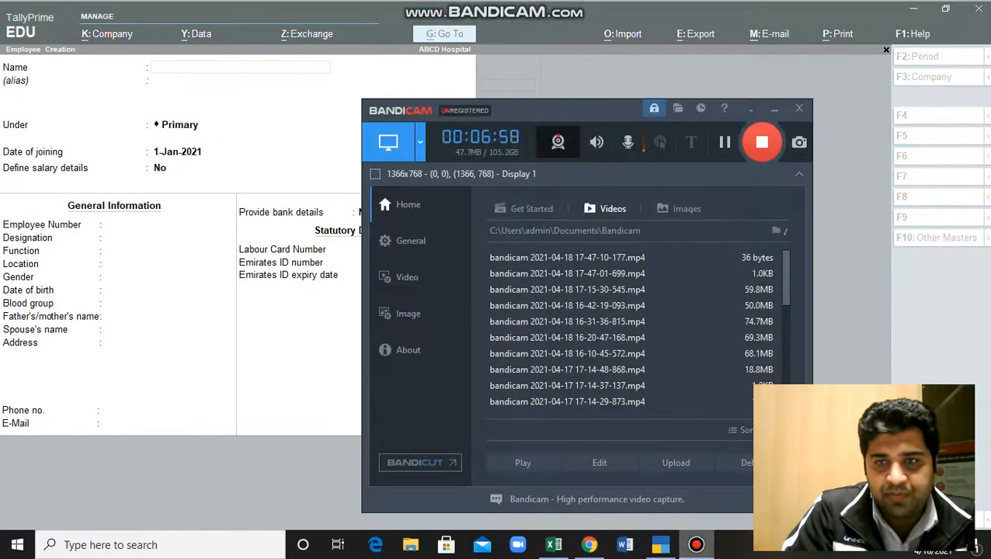
Check the Senior Doctor's row in the Excel salary sheet and enter that employee's name in a new TallyPrime employee record.
left_click(774, 109)
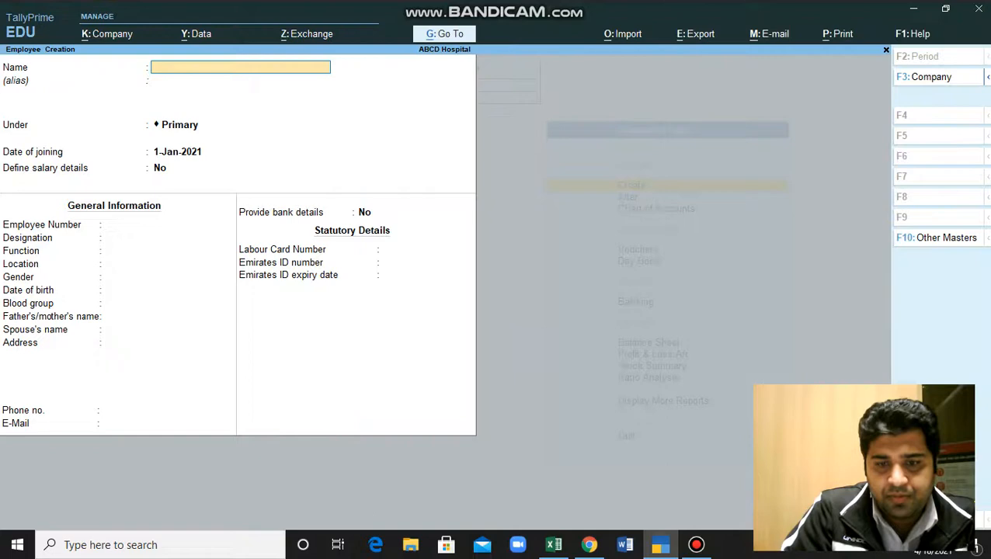
left_click(554, 545)
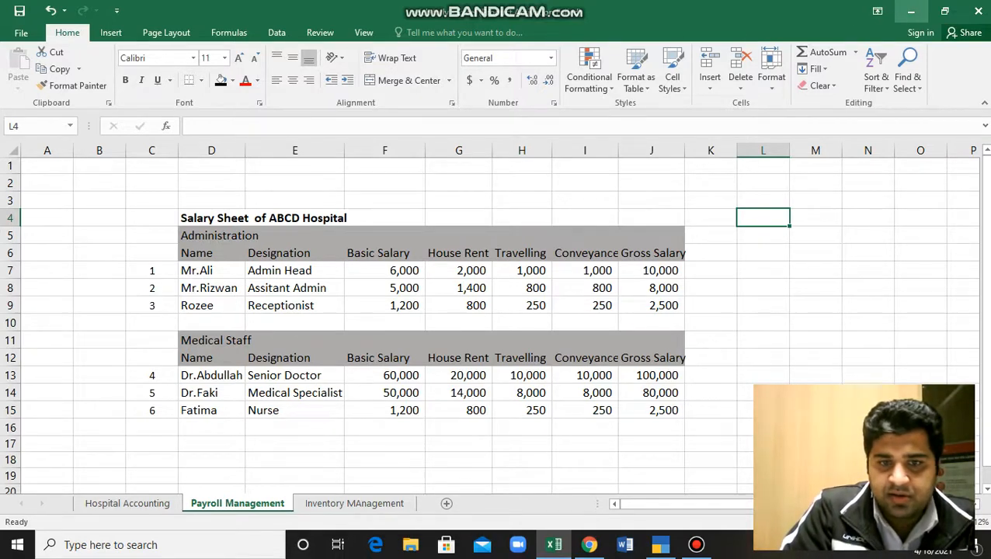
left_click(910, 11)
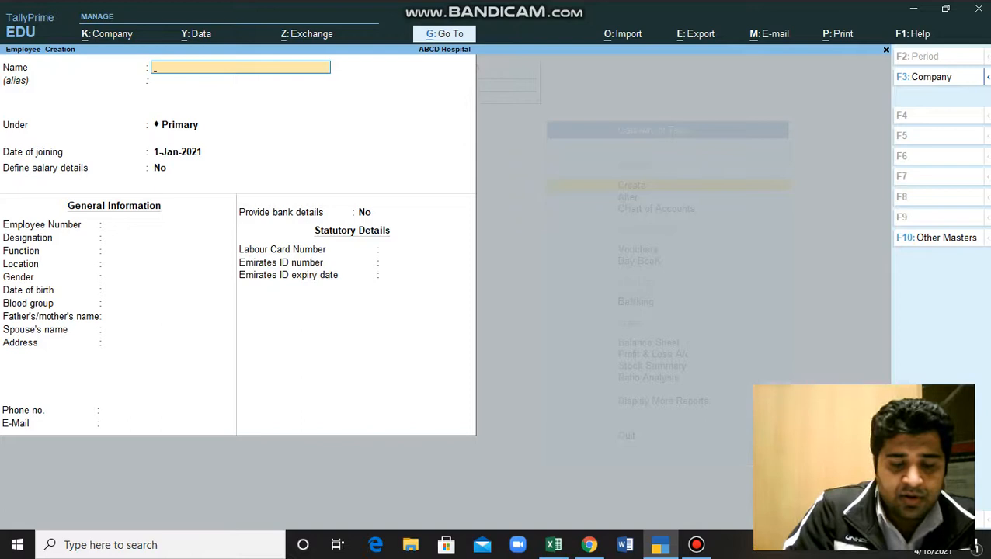
type("Mr.A")
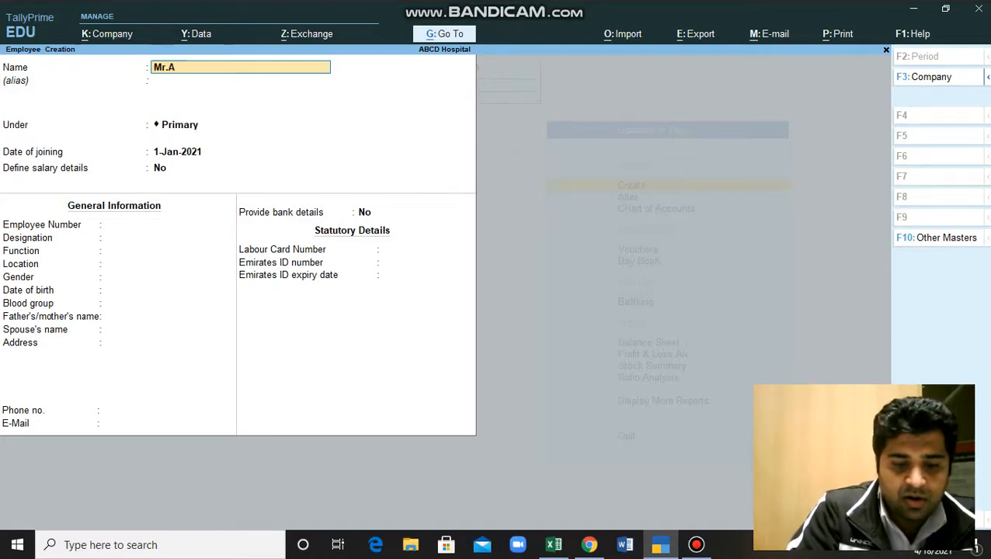
type("bdullah")
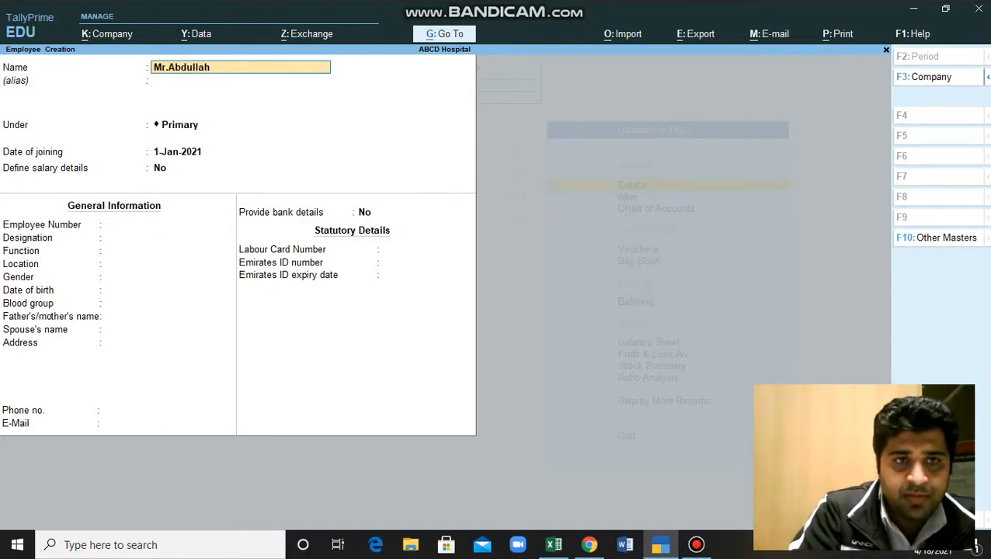
key("Return")
key("Return")
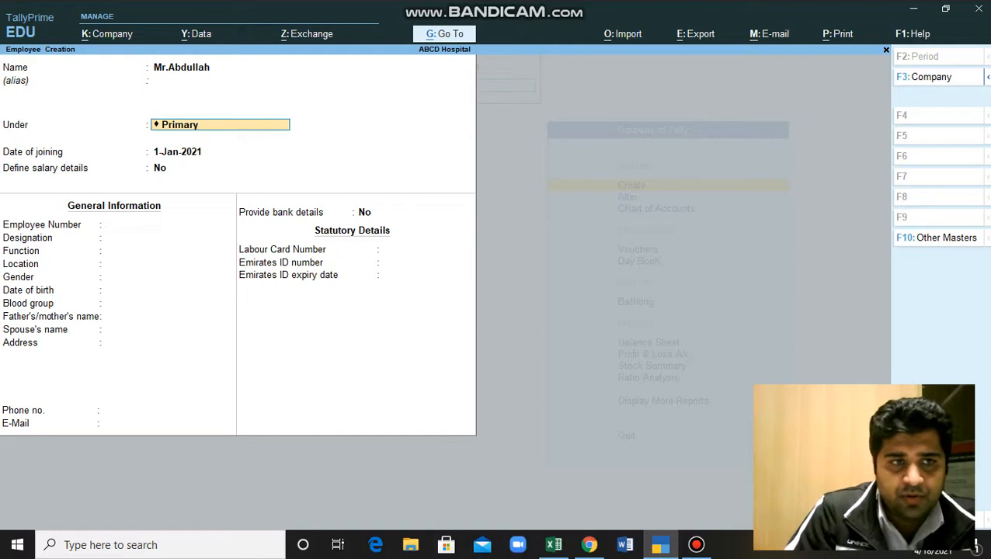
Place the fourth employee under the Medical Staff group, keep the joining date 1-Jan-2021 and set Define salary details to Yes.
key("Return")
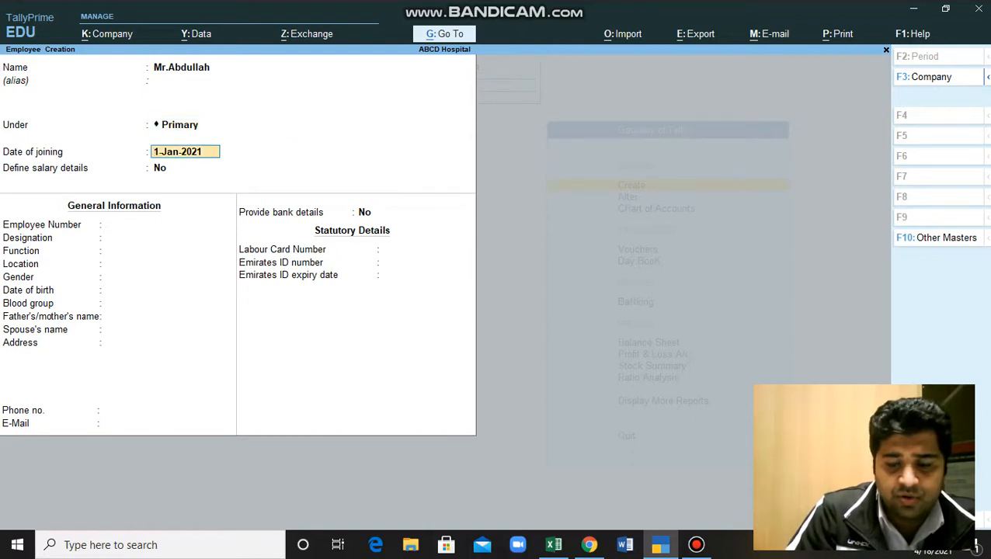
key("BackSpace")
key("Down")
key("Down")
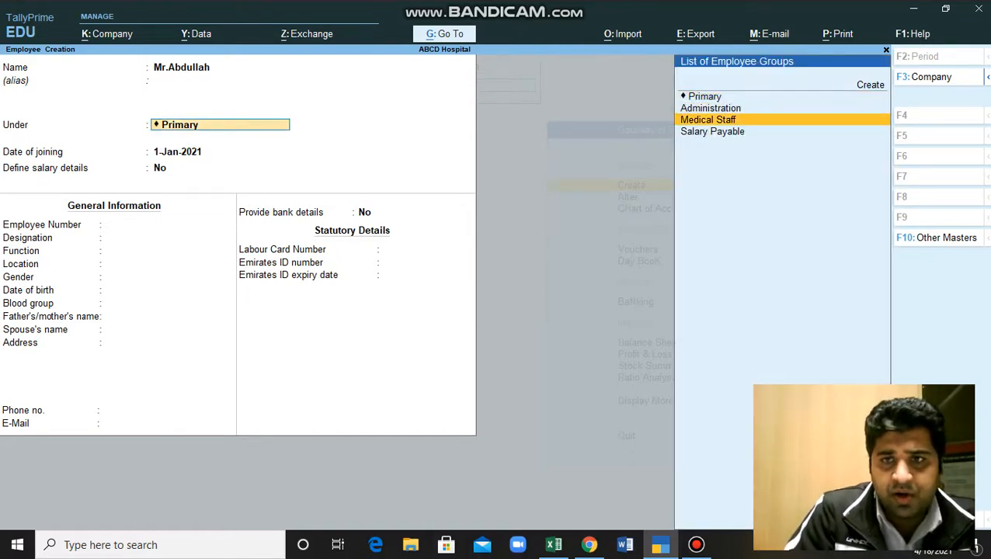
key("Return")
key("Return")
type("yes")
key("Return")
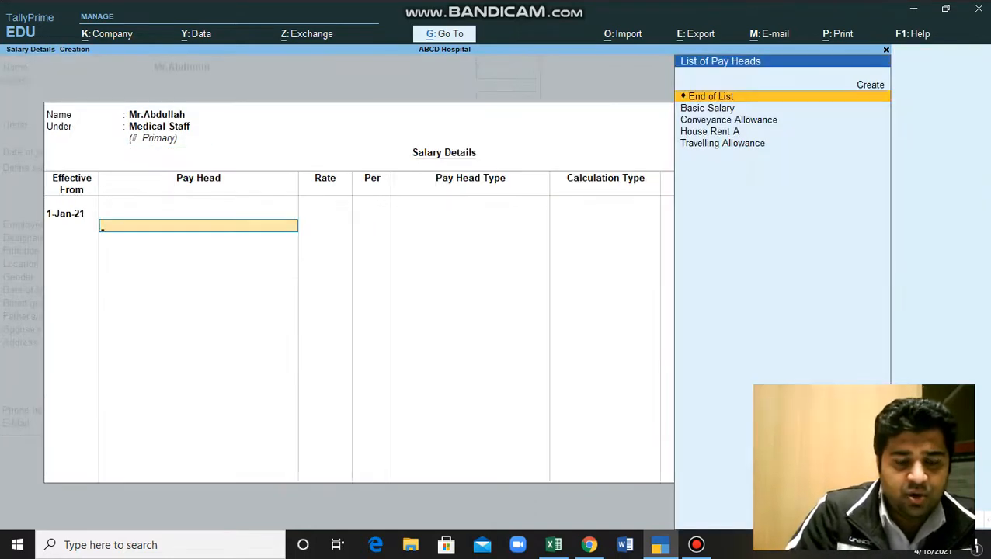
Add the Basic Salary pay head to the fourth employee's salary details with a rate of 60000.
type("Basic Salary")
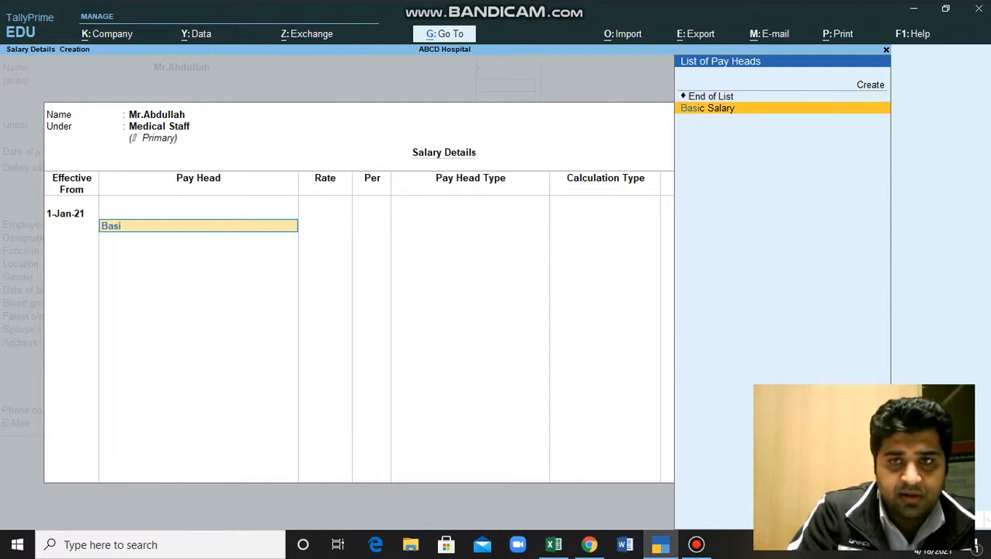
key("Return")
type("60000")
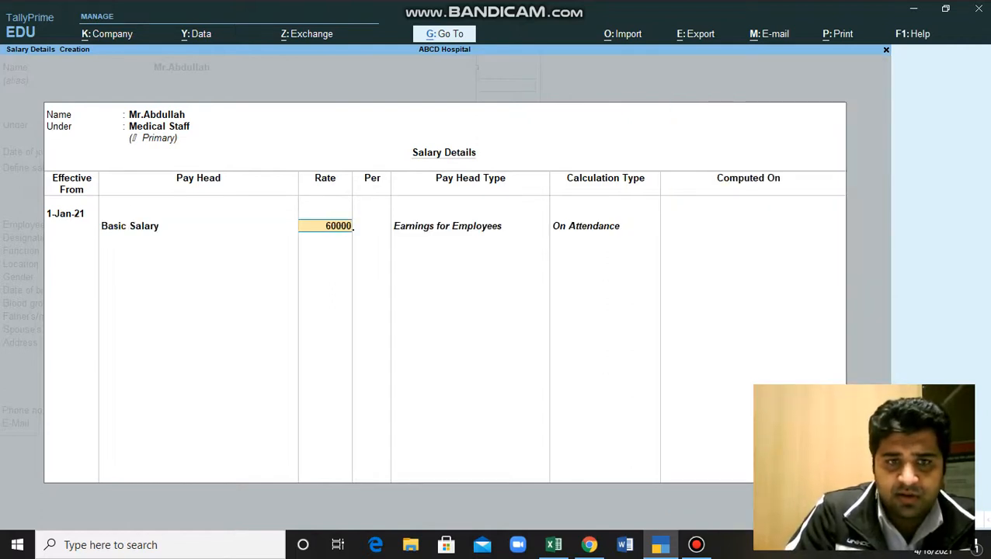
key("Return")
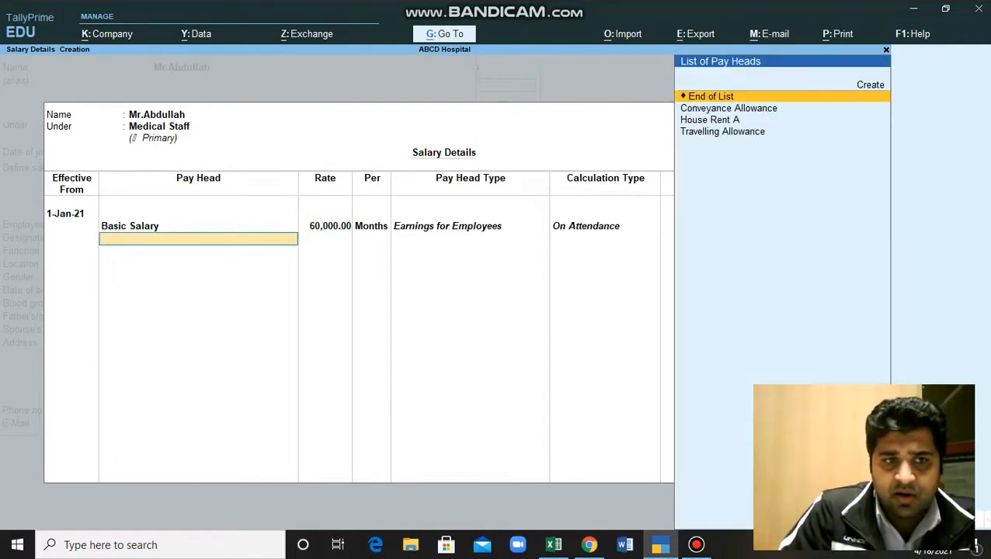
Add the House Rent A pay head to the fourth employee's salary details with a rate of 20000.
key("Down")
key("Down")
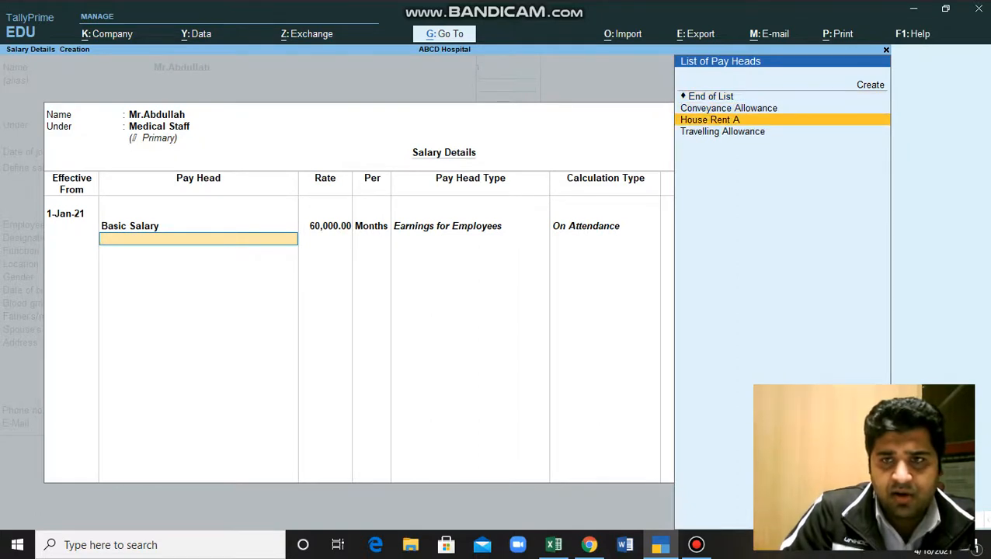
key("Return")
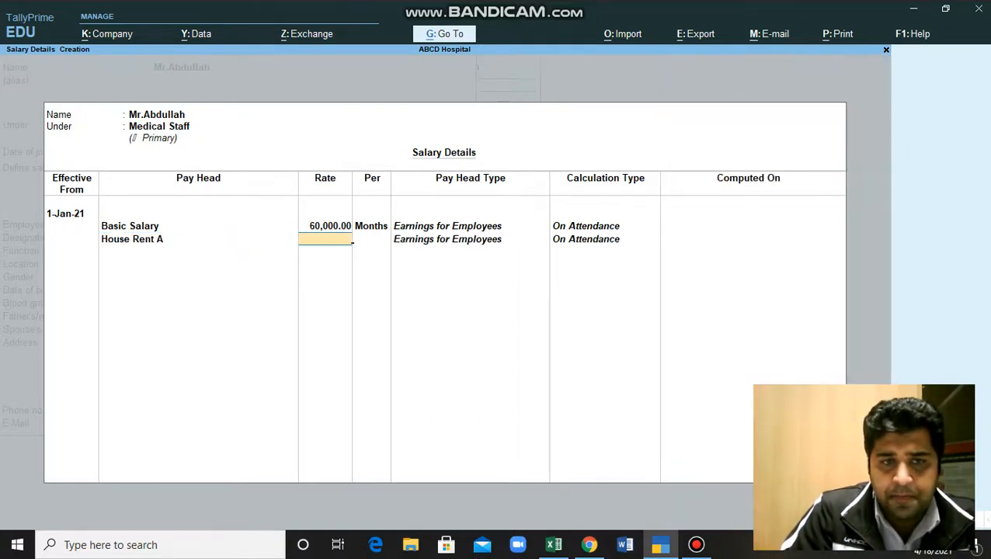
type("20000")
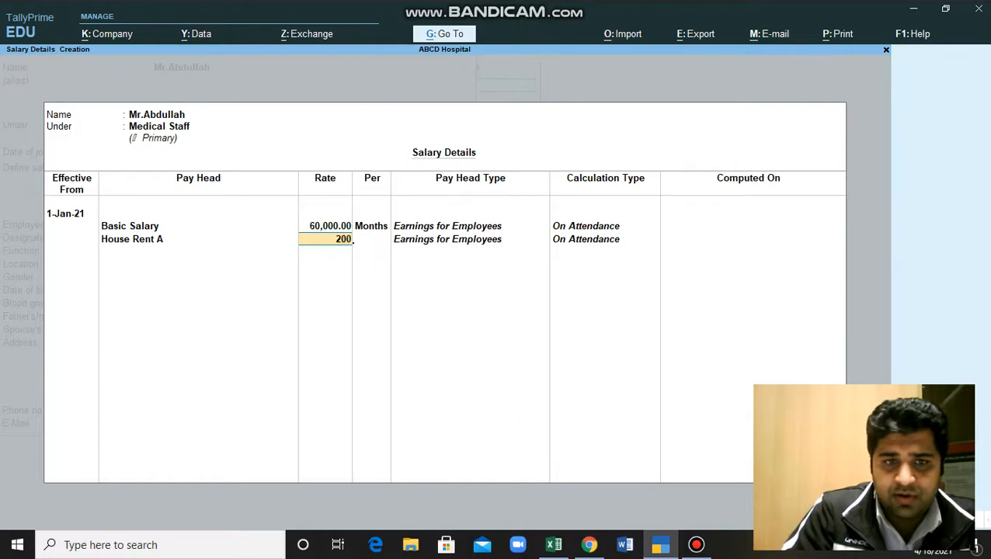
key("Return")
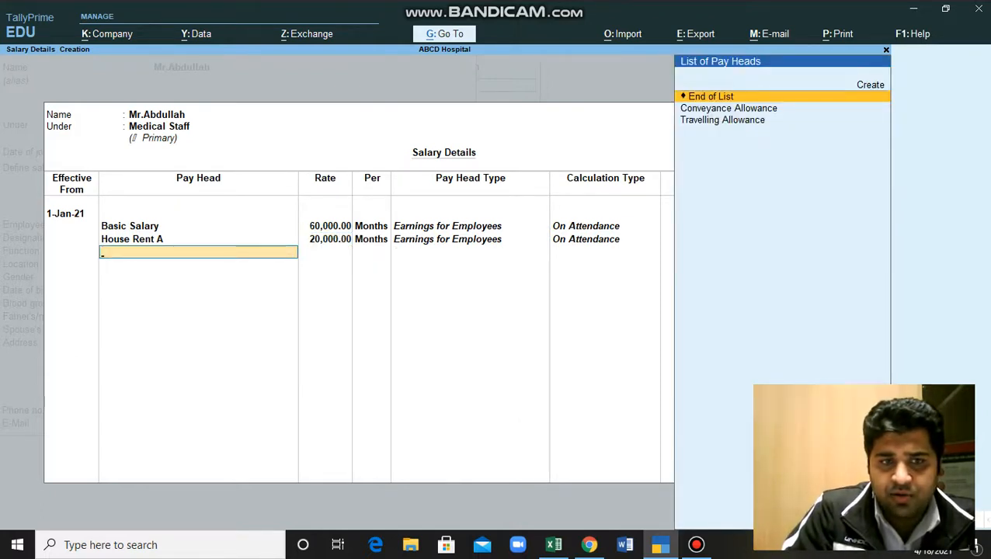
Add the Travelling Allowance pay head to the fourth employee's salary details with a rate of 10000.
key("Down")
key("Down")
key("Return")
type("10000")
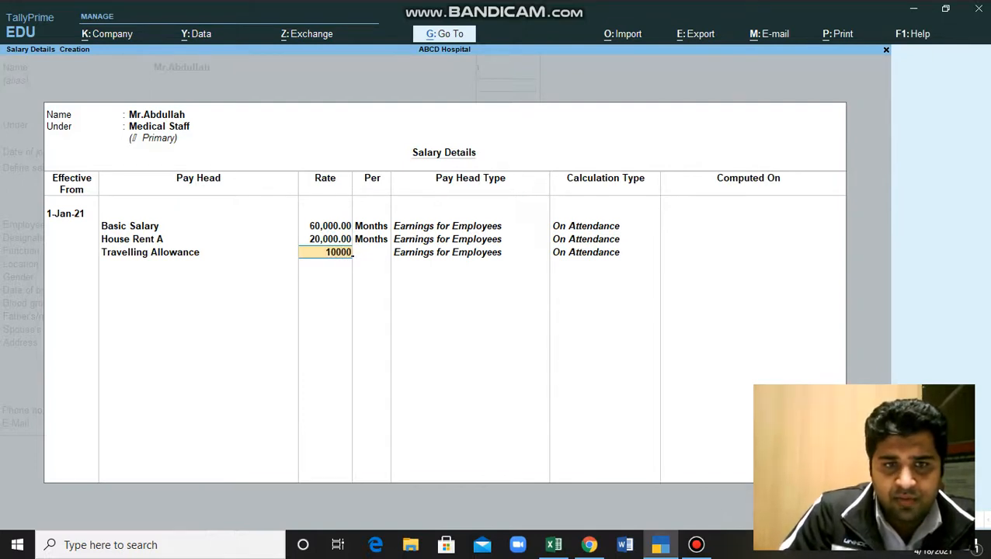
key("Return")
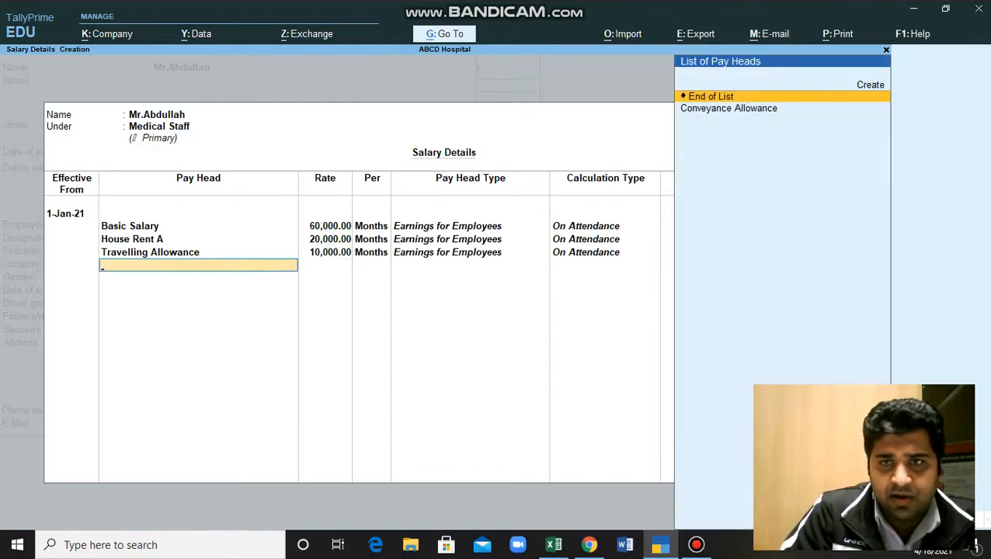
Add the Conveyance Allowance pay head at a rate of 10000, end the pay head list and accept the fourth employee's salary details.
key("Down")
key("Return")
type("10000")
key("Return")
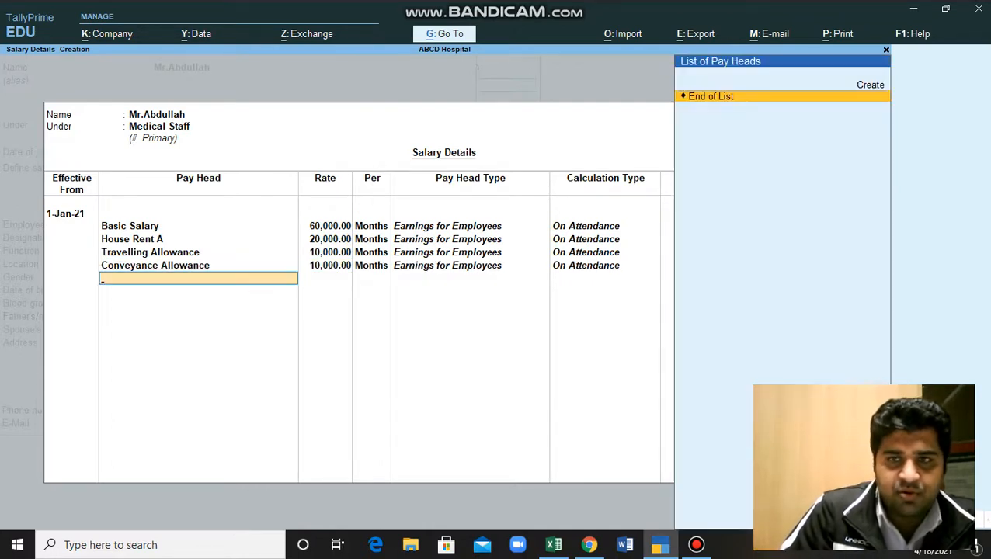
key("Return")
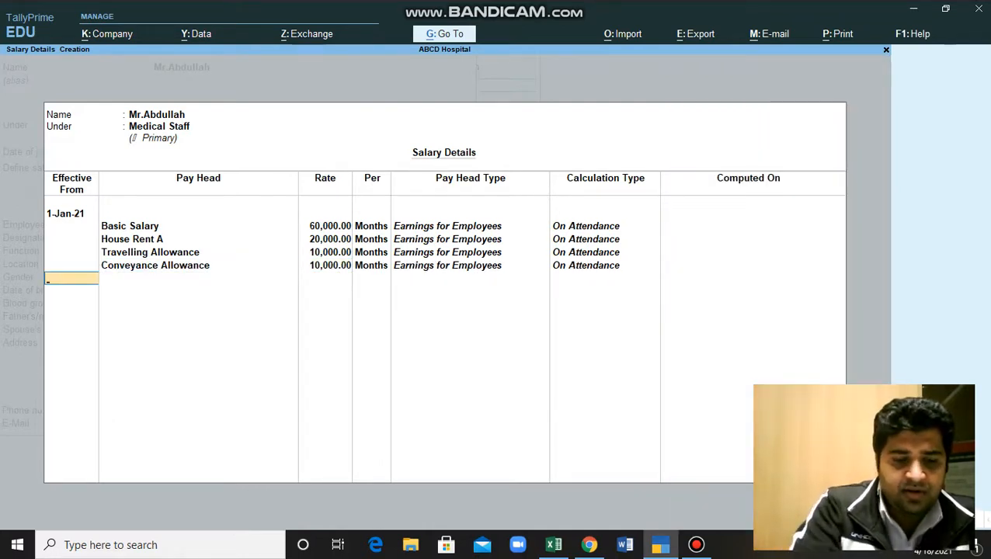
key("Return")
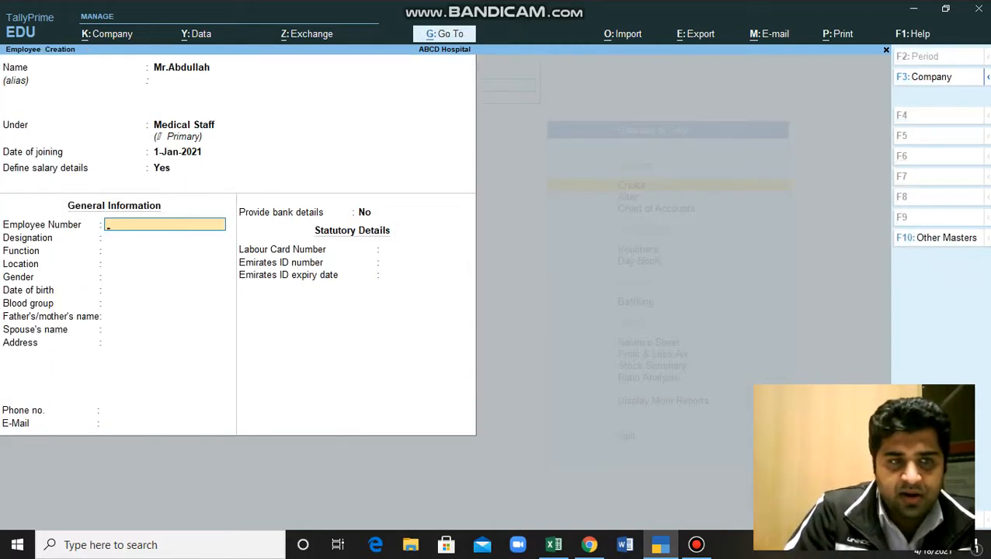
Enter the fourth employee's number and the designation Senior Doctor, leave the other general details at their defaults and save the employee.
type("D01")
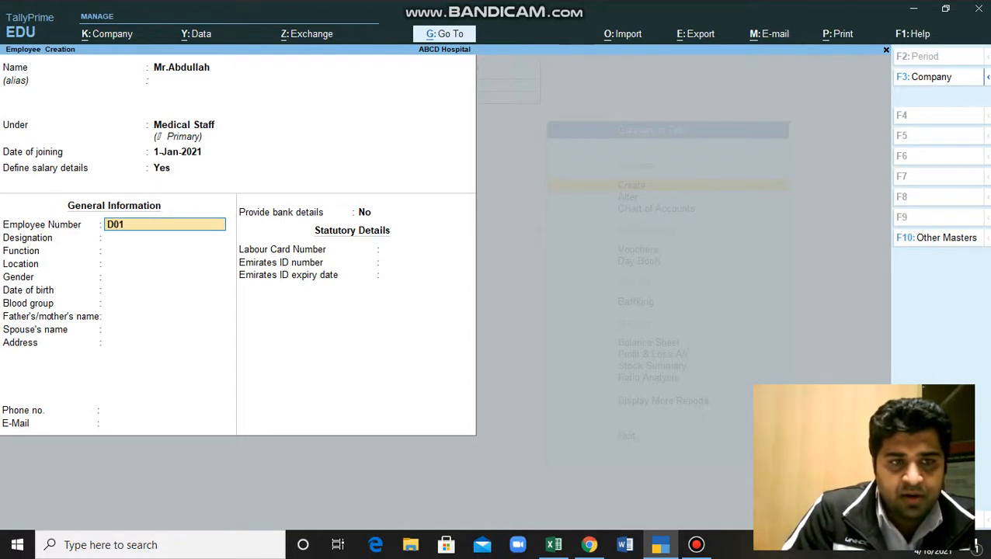
key("Return")
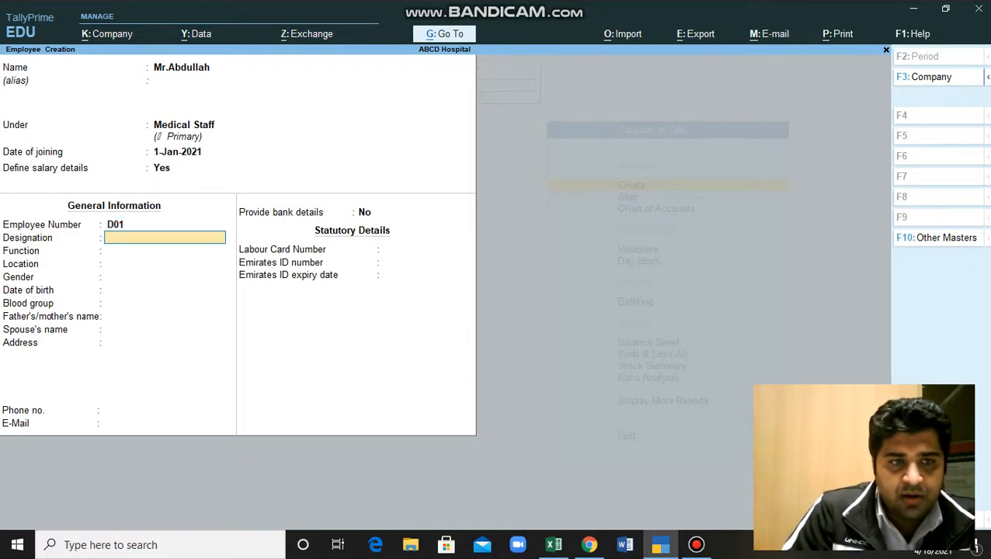
type("Se")
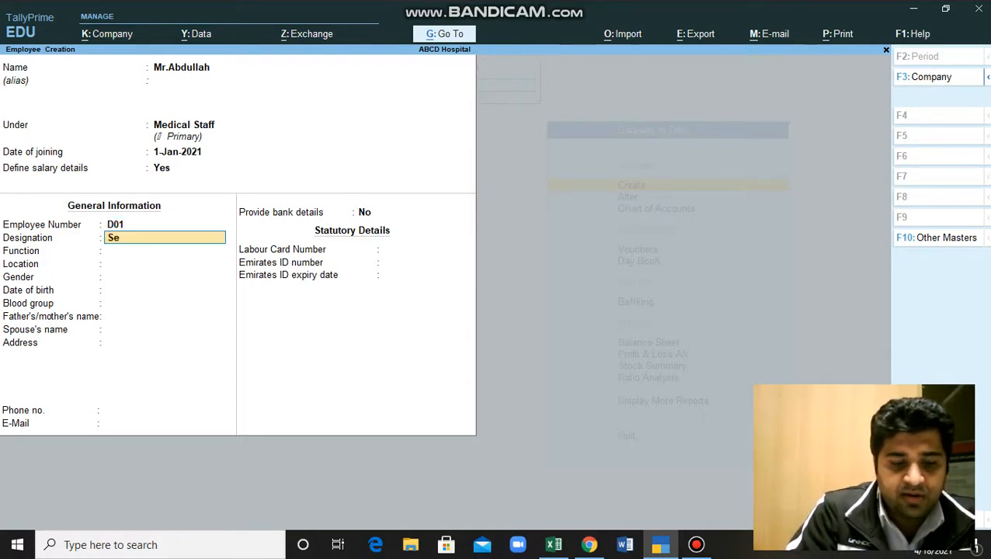
type("nior D")
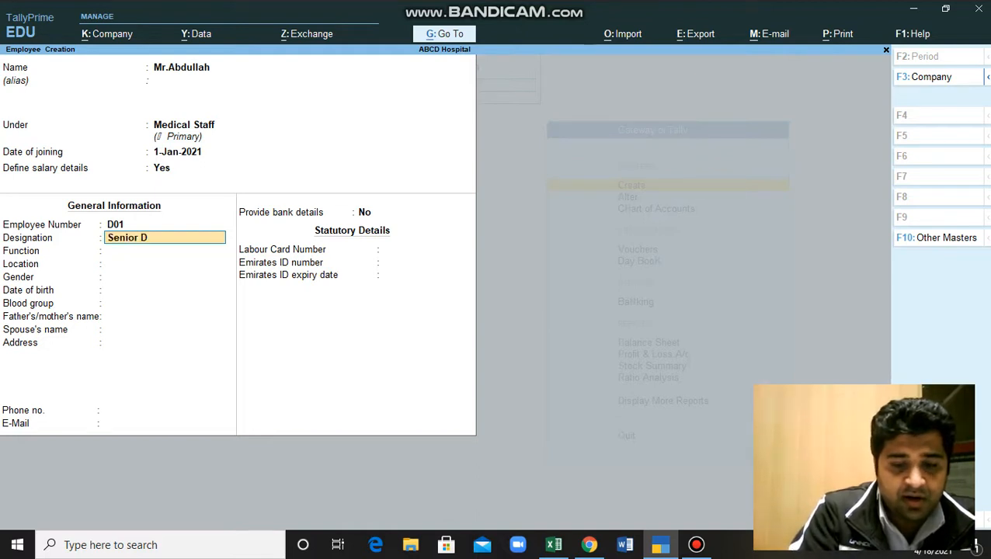
type("octor")
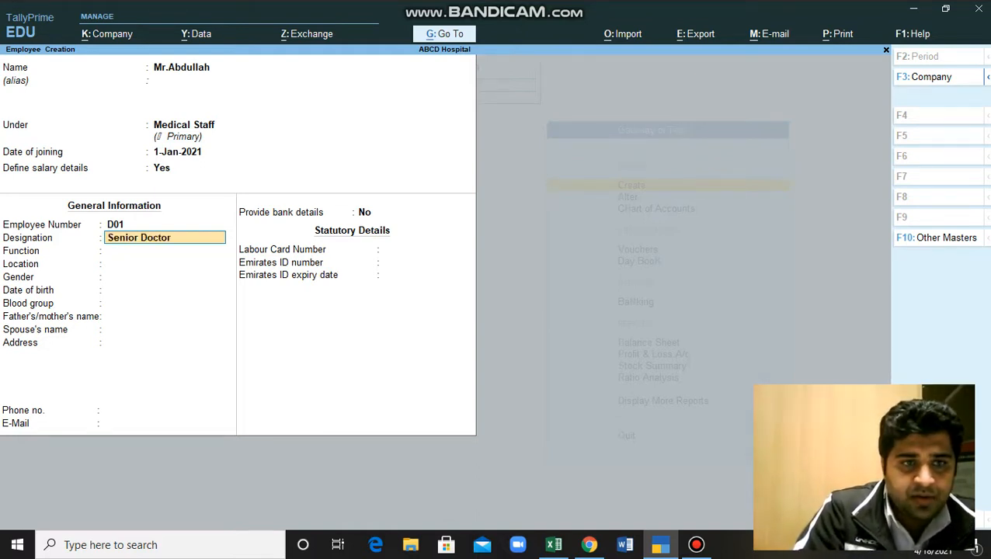
key("Return")
key("Return")
key("Return")
key("Return")
key("Return")
key("Return")
key("Return")
key("Return")
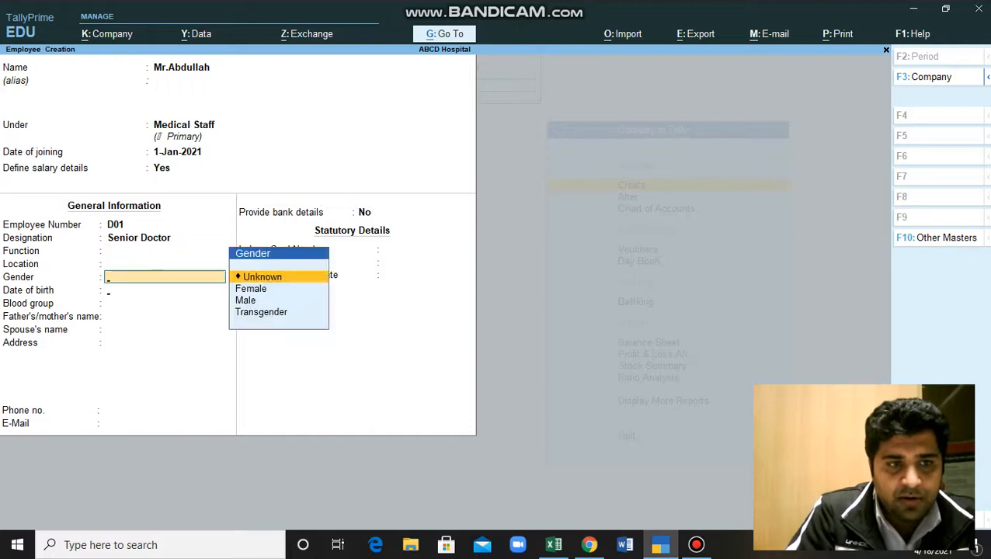
key("alt")
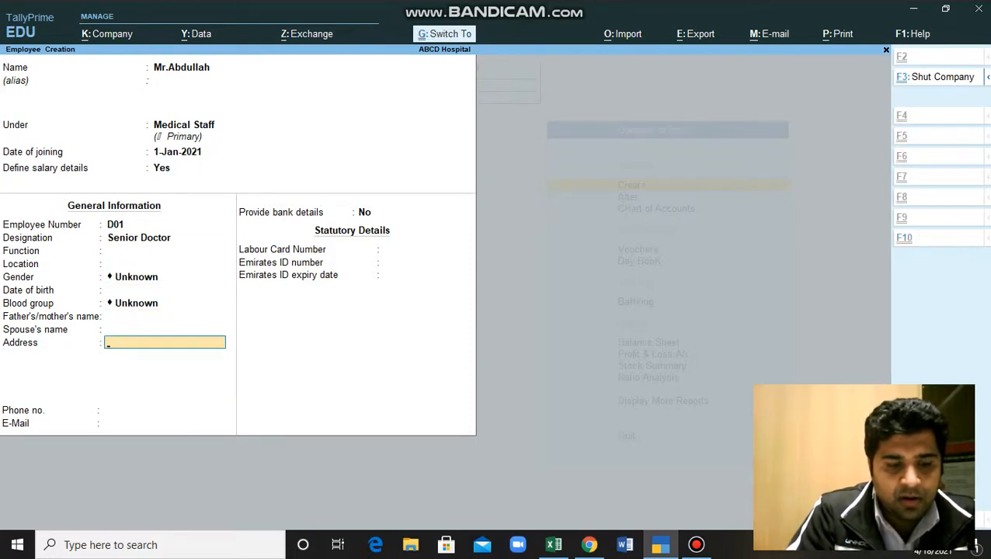
key("ctrl+a")
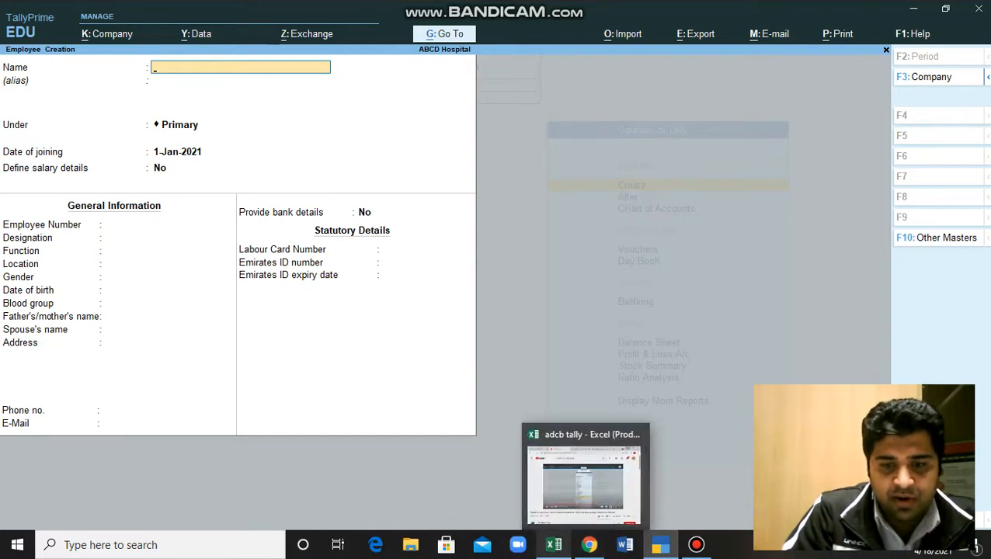
Look up the fifth employee in the Excel salary sheet and enter the employee's name in TallyPrime without an alias.
left_click(554, 545)
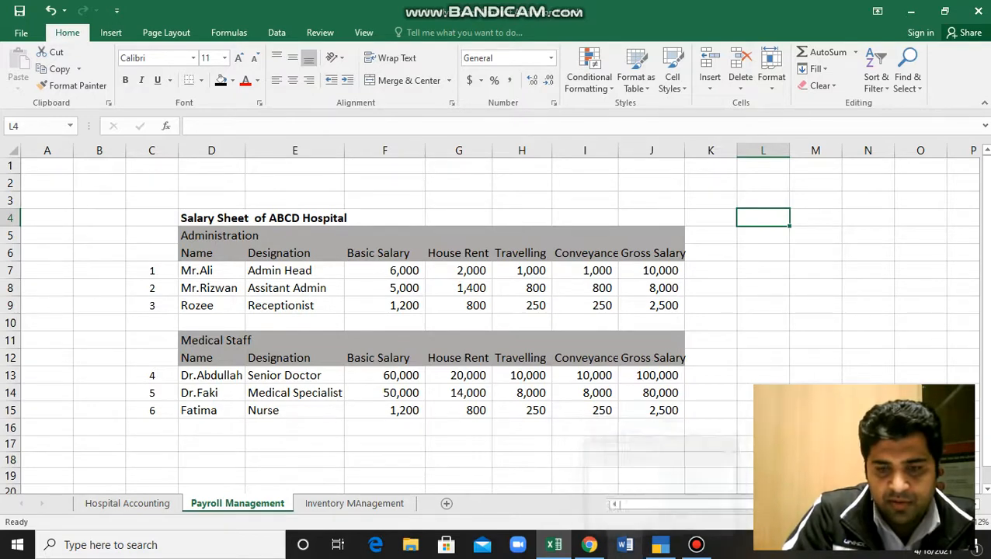
left_click(661, 544)
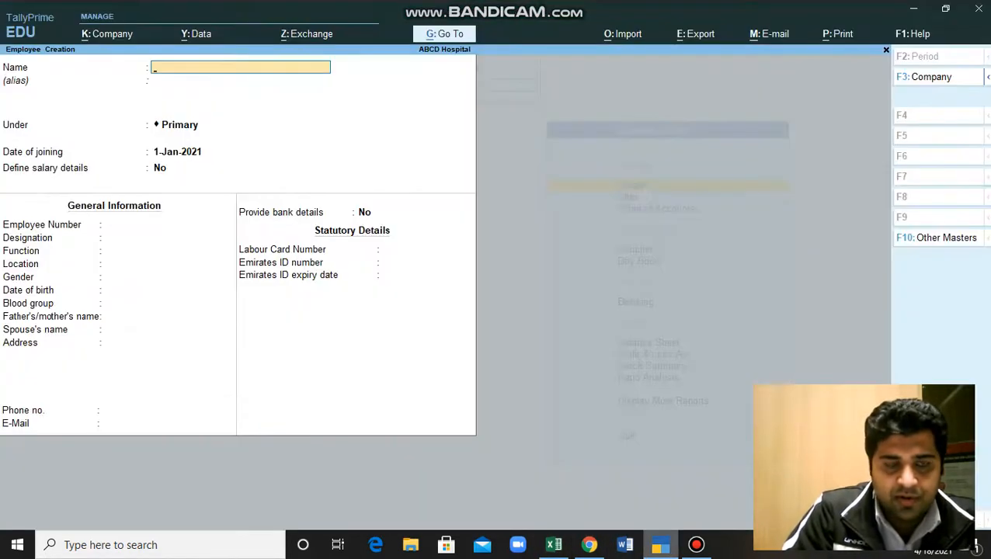
type("Dr.Faki")
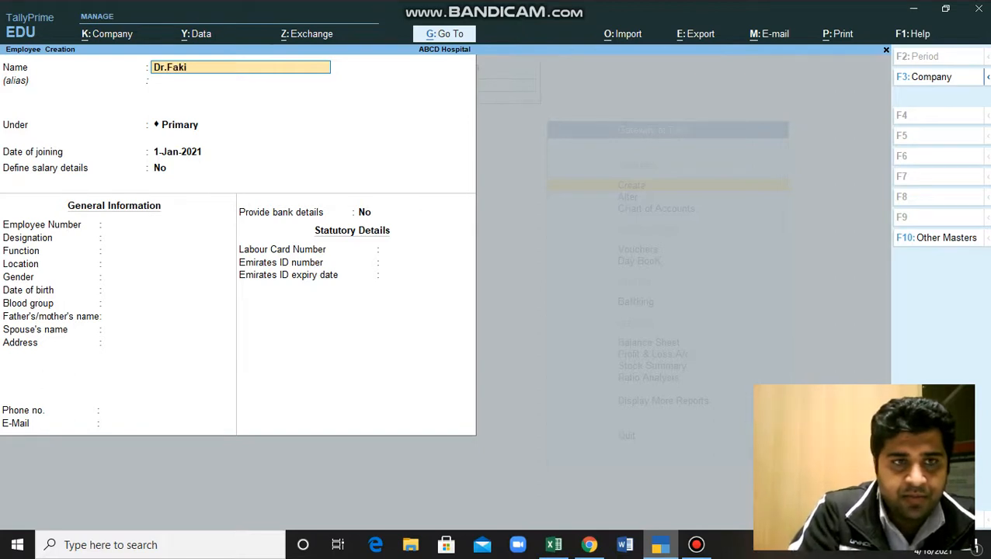
key("Return")
key("Return")
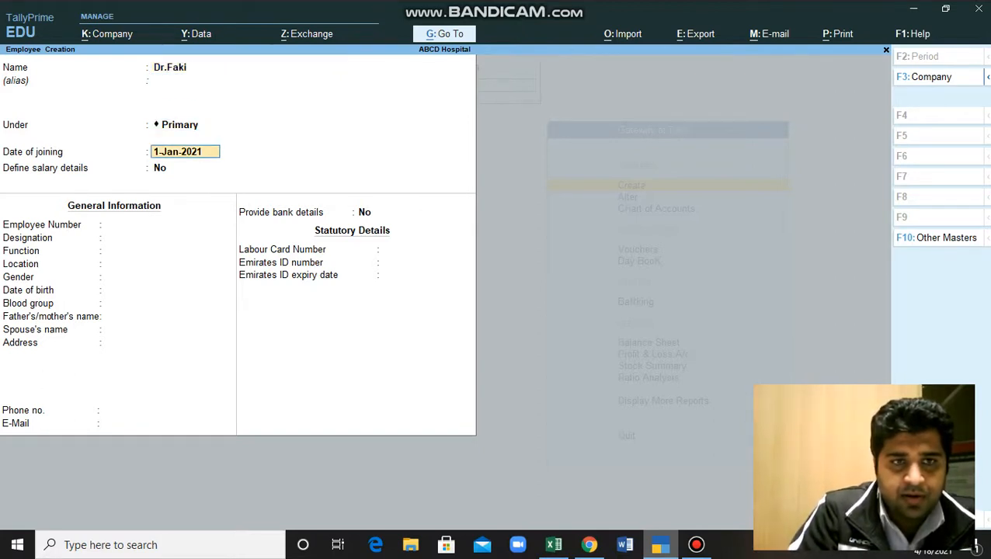
Place the fifth employee under the Medical Staff group, keep the date of joining and set Define salary details to Yes.
key("BackSpace")
key("Down")
key("Down")
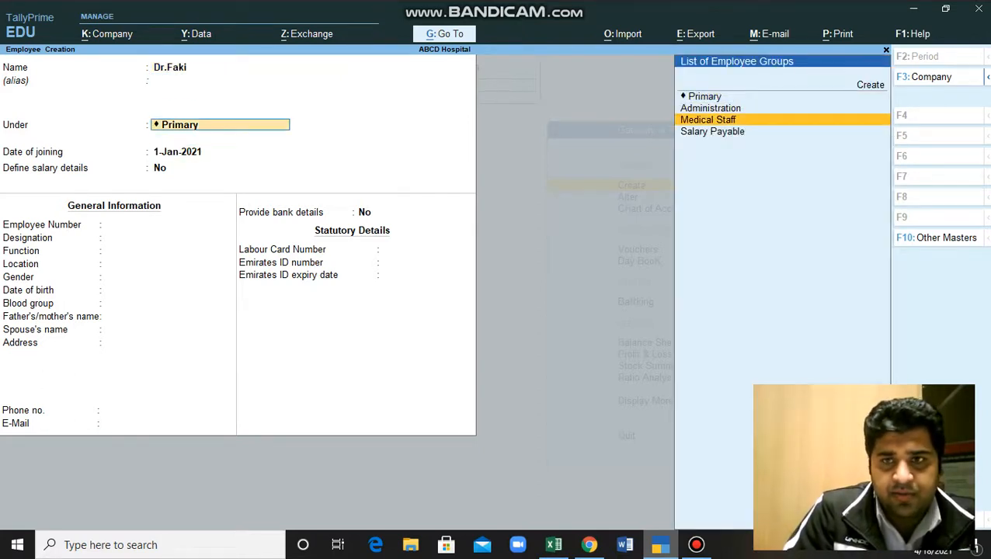
key("Return")
key("Return")
type("yes")
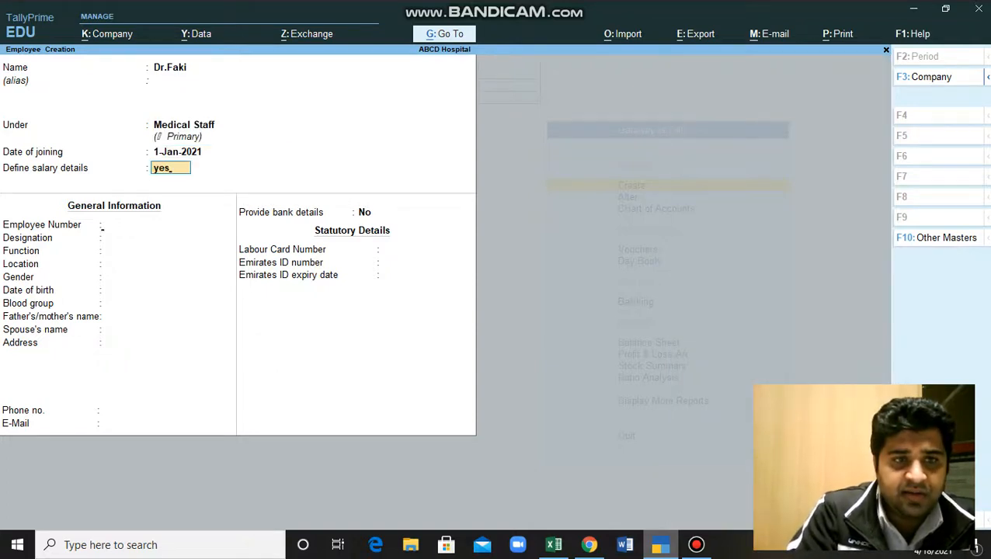
key("Return")
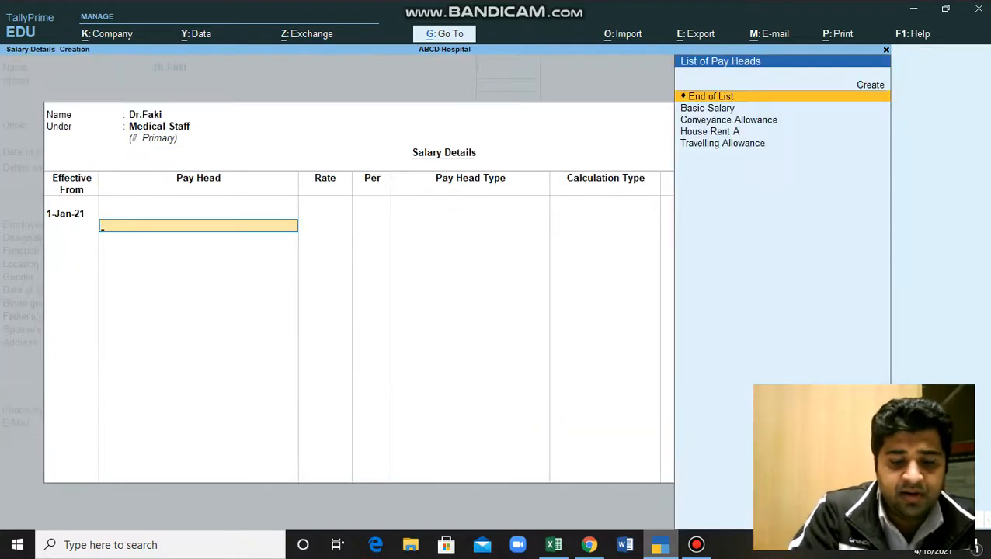
Add the Basic Salary pay head to the fifth employee's salary details with a rate of 50000 from the Excel sheet.
type("Ho")
key("BackSpace")
key("BackSpace")
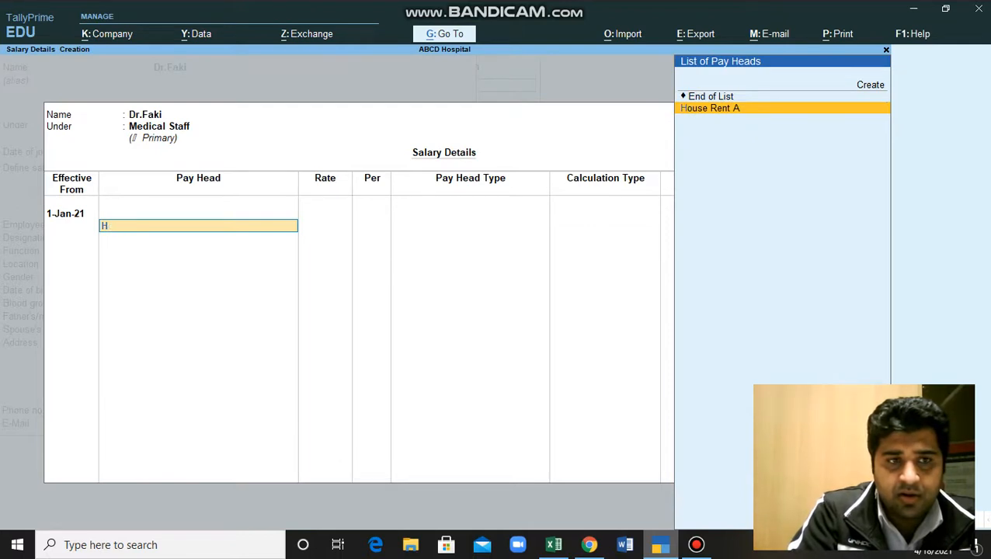
type("Basic")
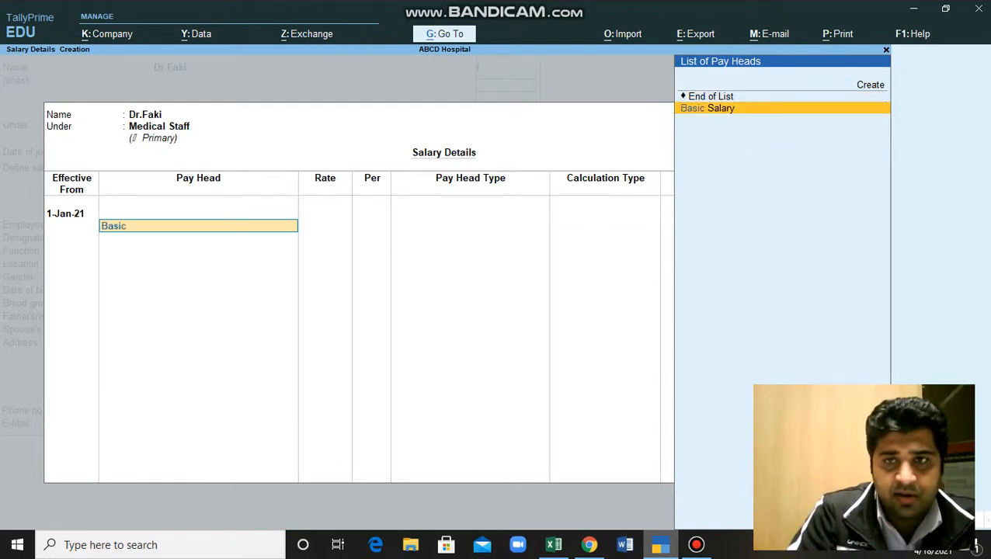
key("Return")
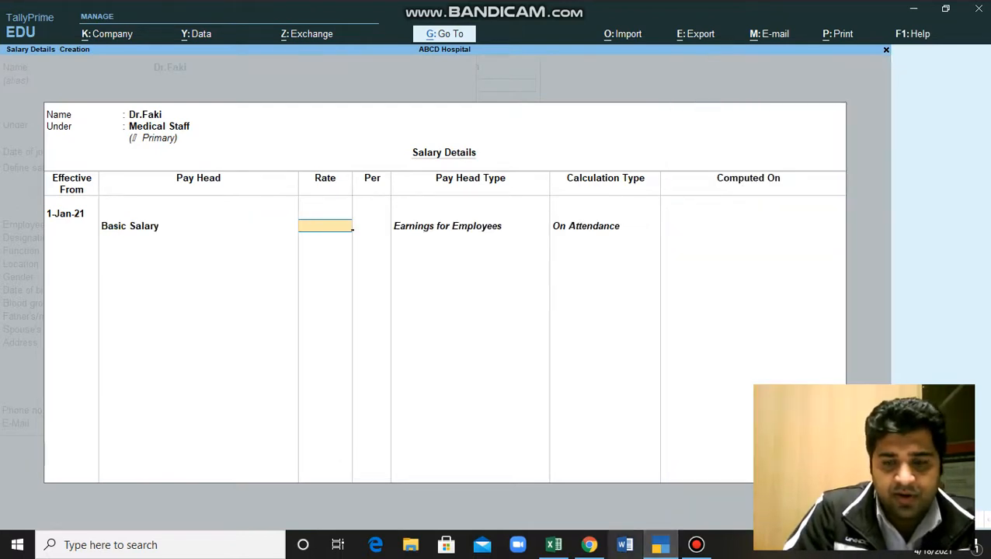
left_click(554, 545)
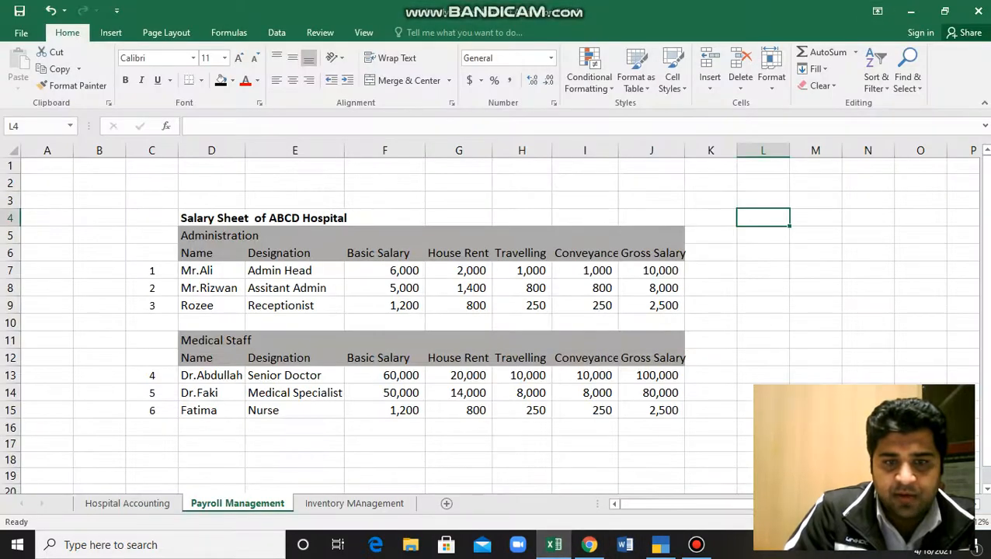
left_click(911, 10)
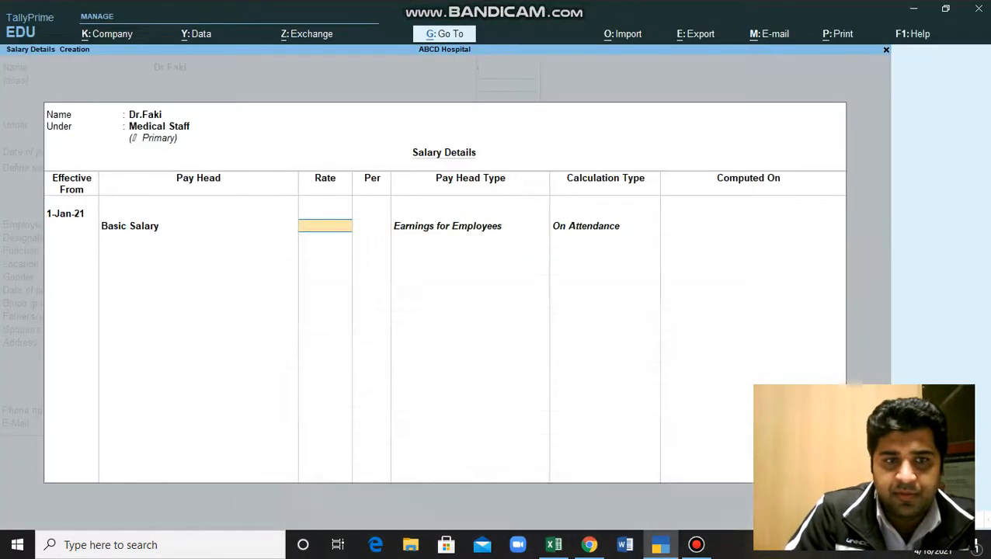
type("50000")
key("Return")
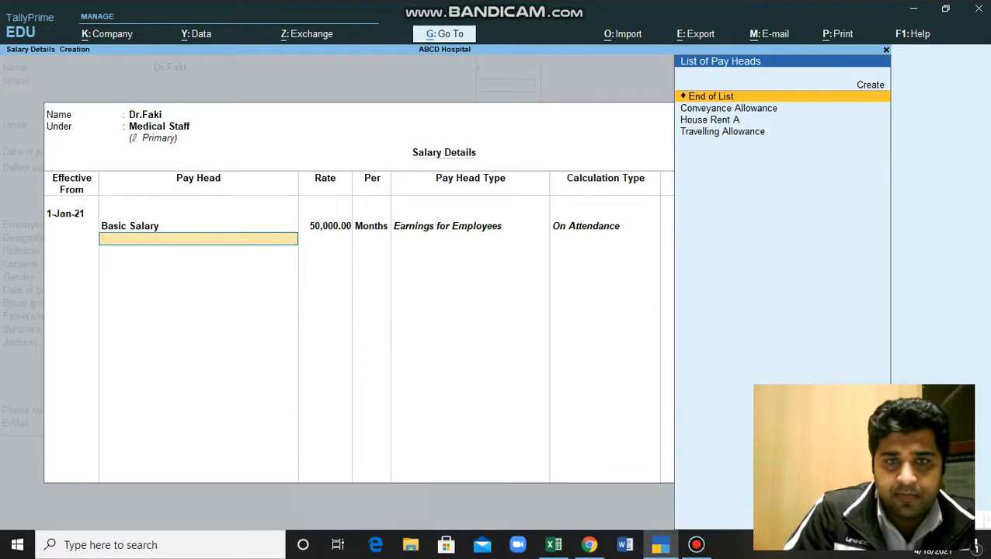
key("Return")
key("Return")
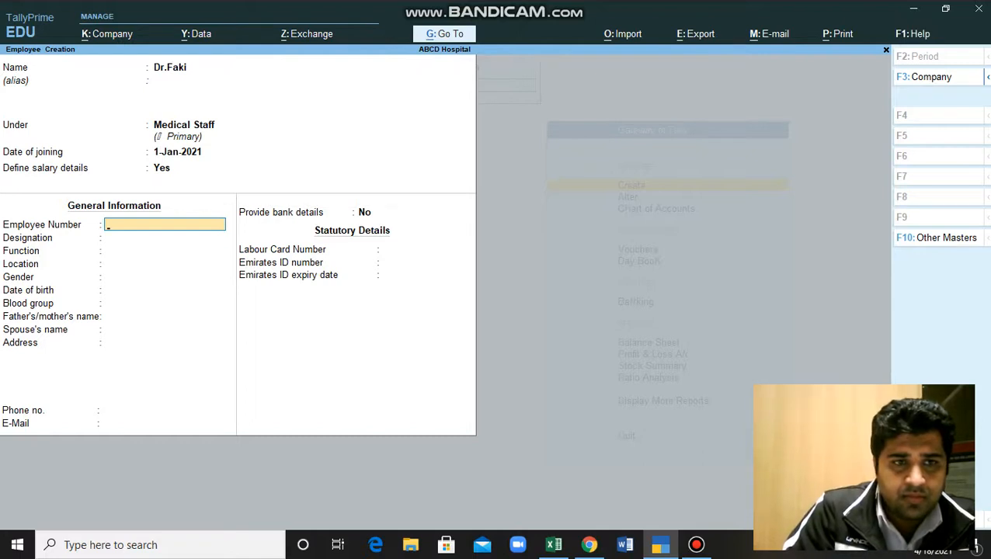
key("BackSpace")
key("Return")
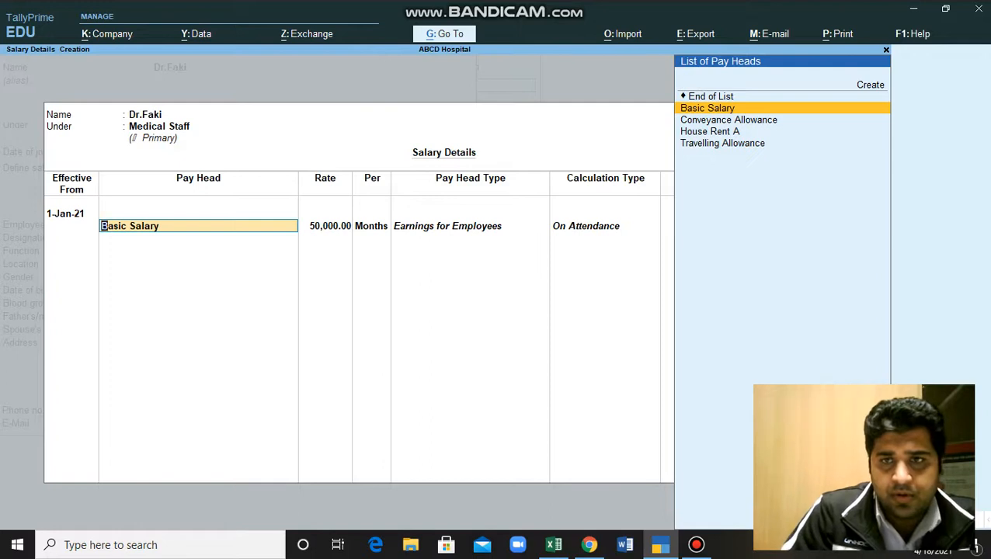
key("Down")
key("Down")
key("Return")
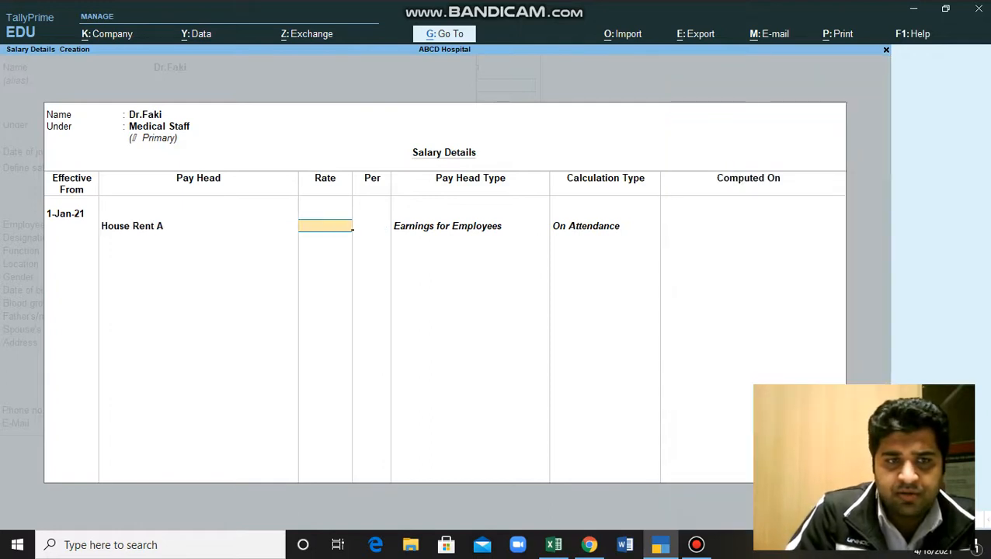
key("Return")
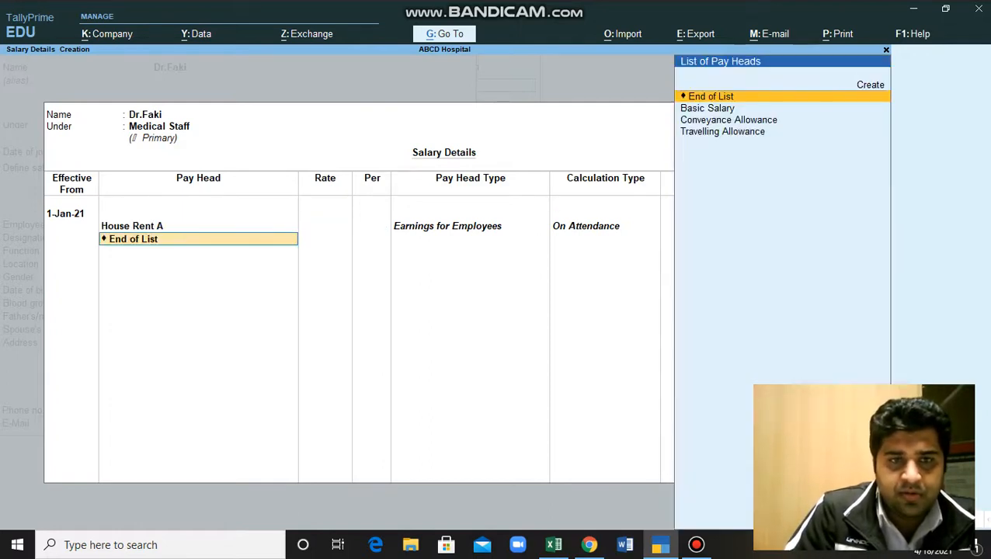
key("Return")
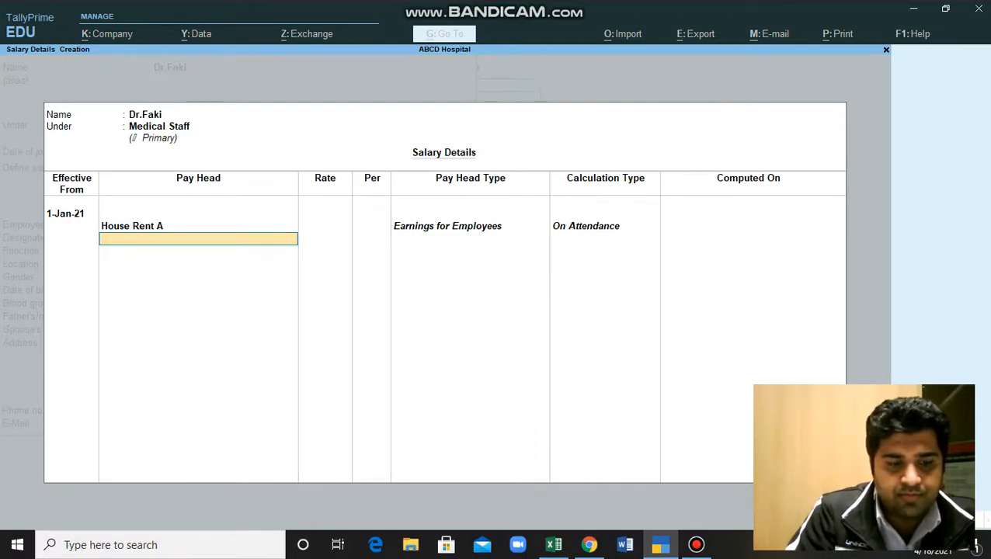
key("Return")
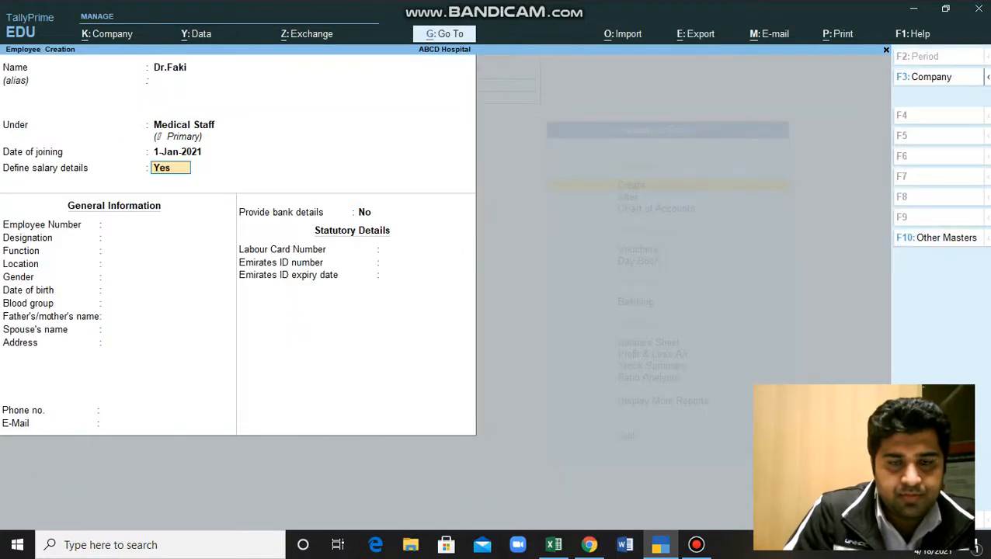
Start the fifth employee's salary details afresh effective from 2-Jan-21 and enter the Basic Salary pay head at a rate of 50000.
key("Return")
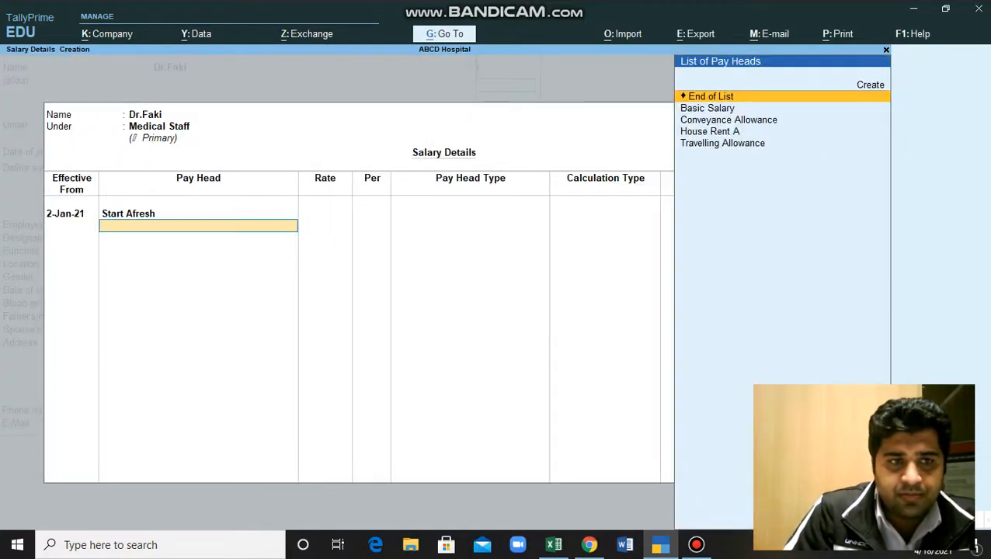
key("Up")
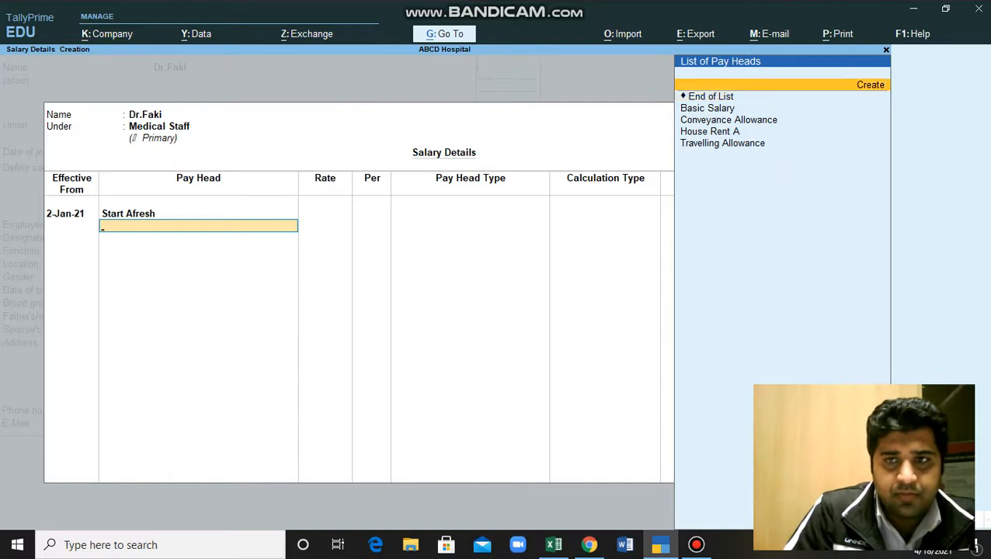
key("Down")
key("Down")
key("Return")
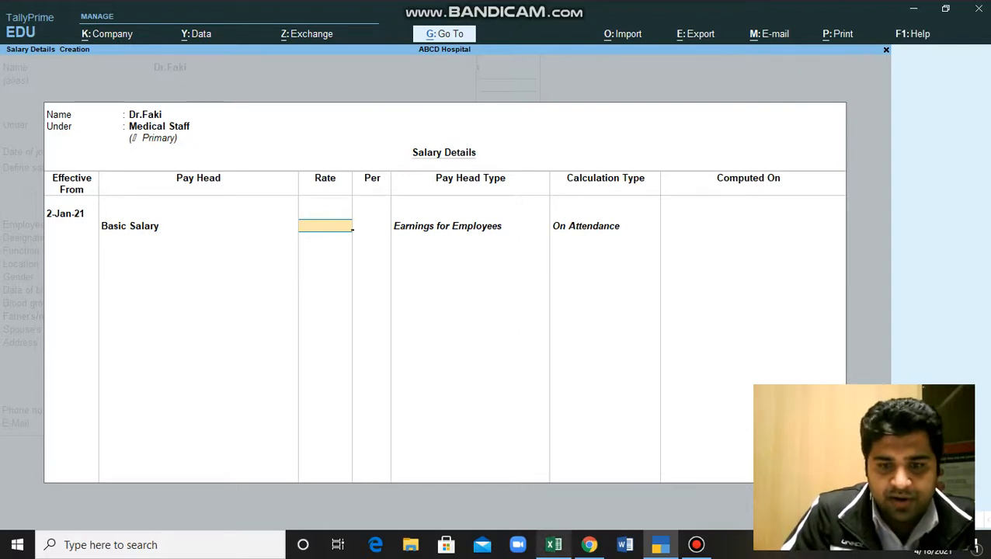
left_click(553, 545)
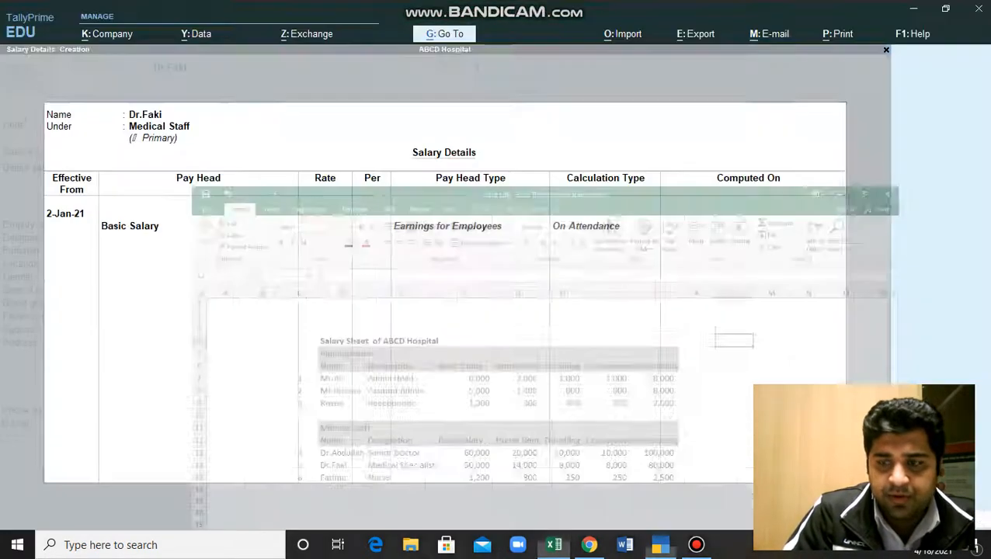
left_click(911, 11)
type("50000")
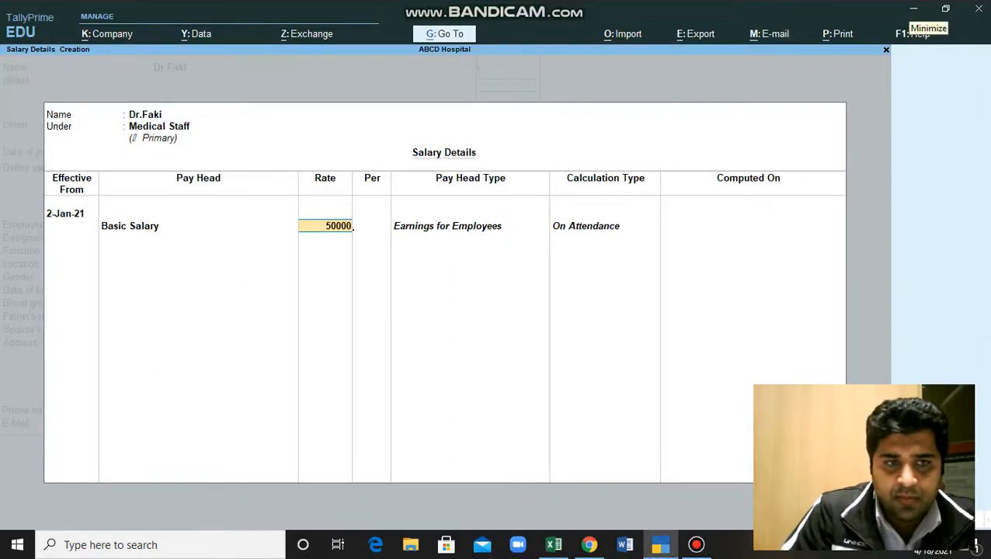
key("Return")
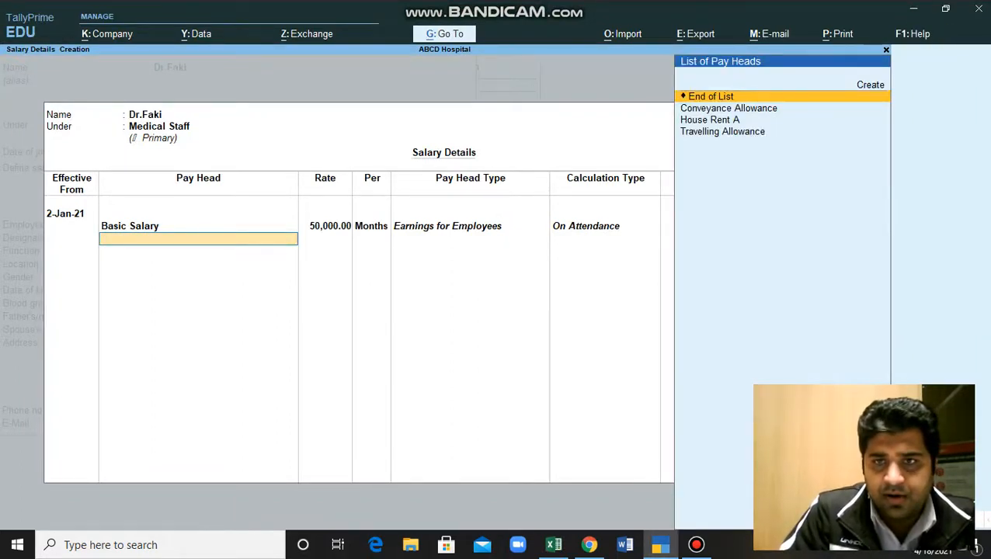
Add the House Rent A pay head for the fifth employee with a rate of 14,000 taken from the Excel salary sheet.
type("h")
key("Return")
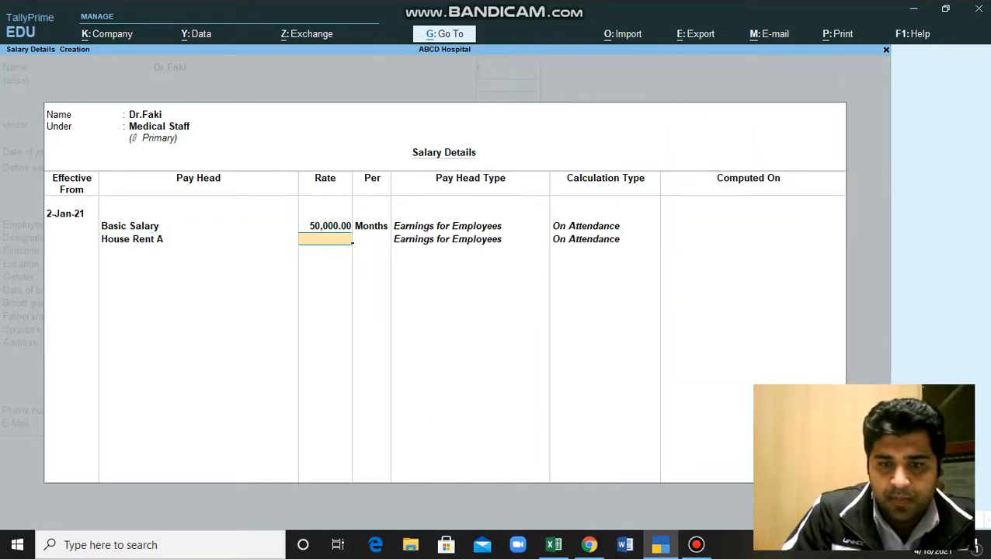
left_click(590, 545)
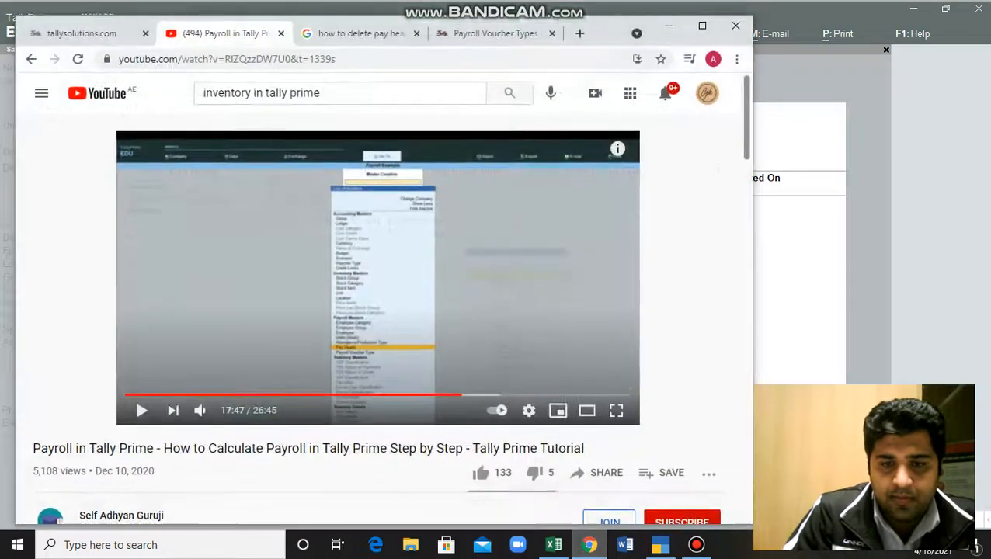
left_click(590, 545)
left_click(696, 545)
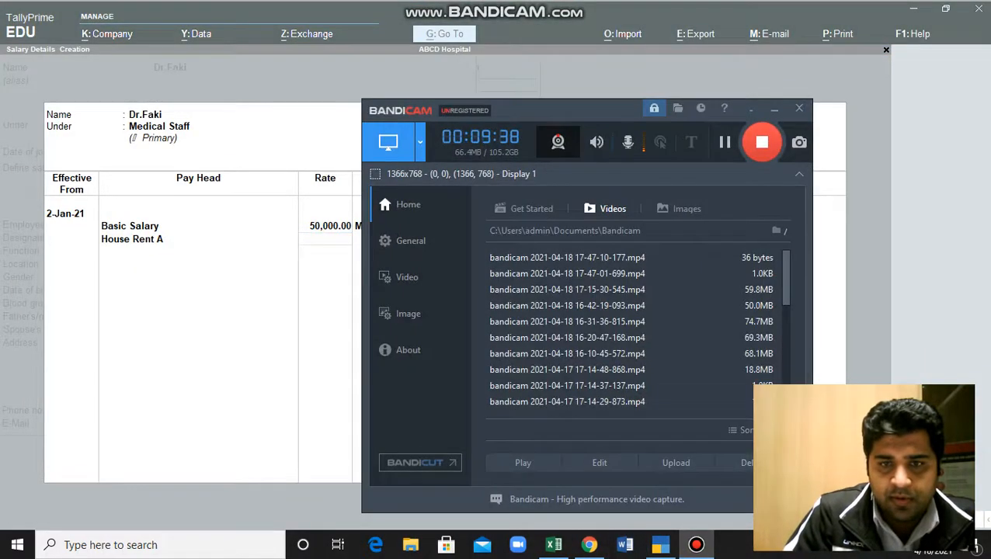
left_click(554, 545)
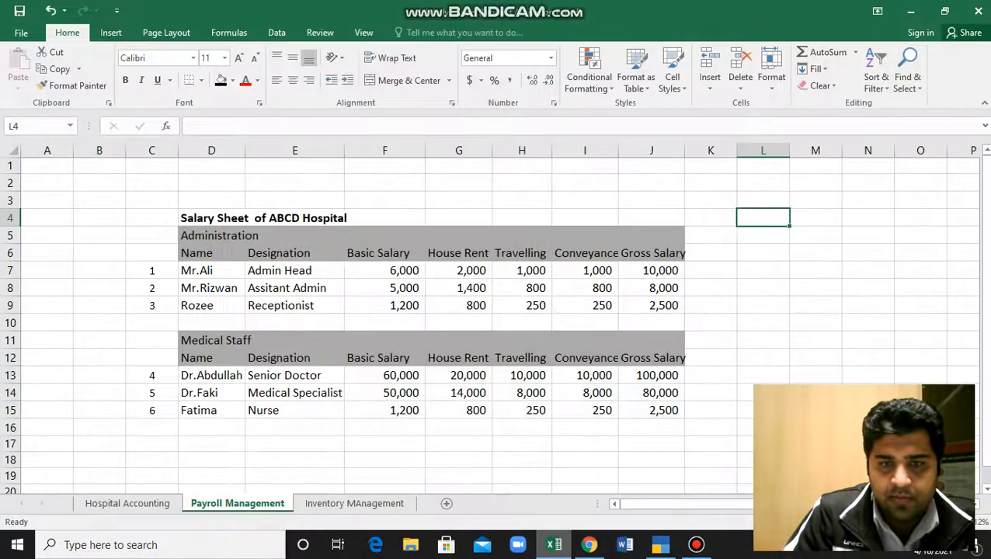
left_click(911, 11)
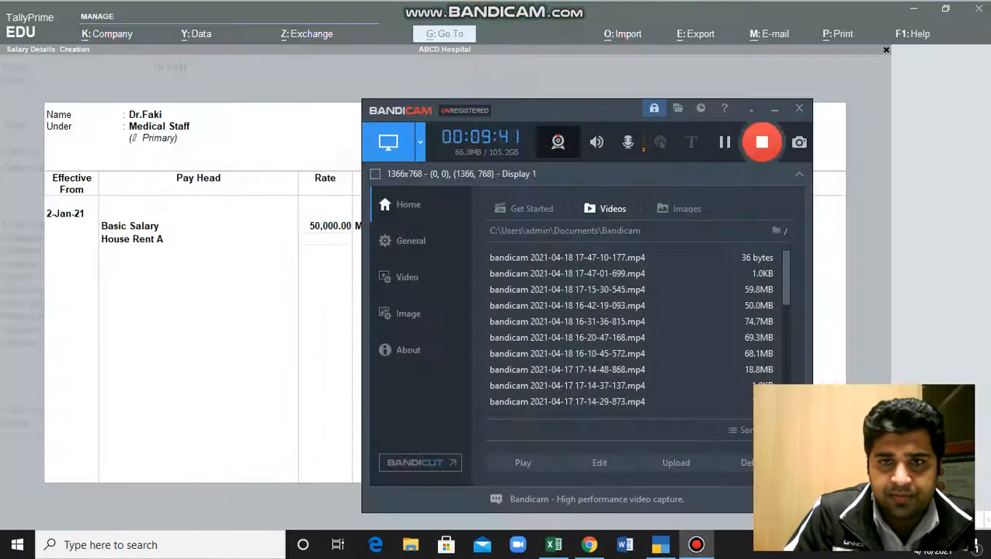
left_click(774, 110)
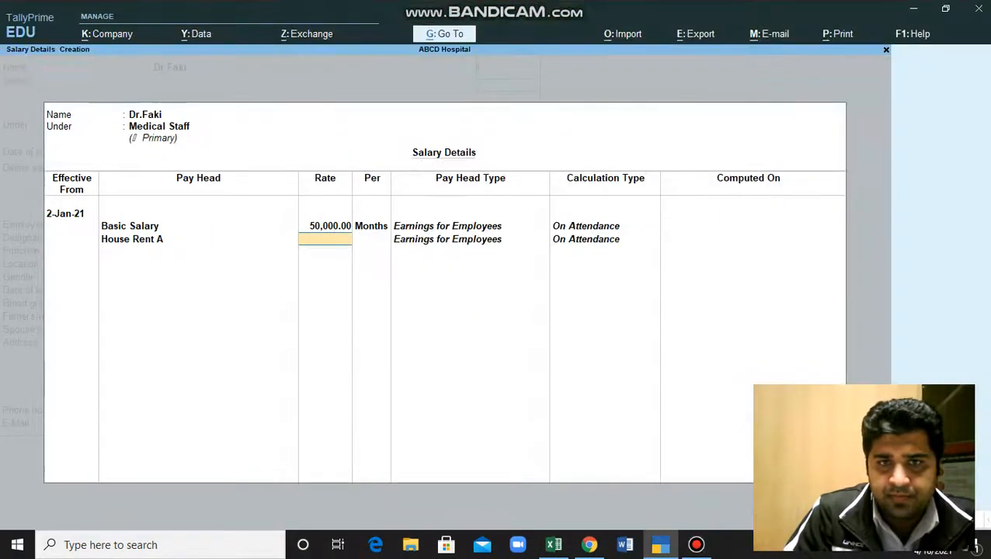
type("14,000")
key("Return")
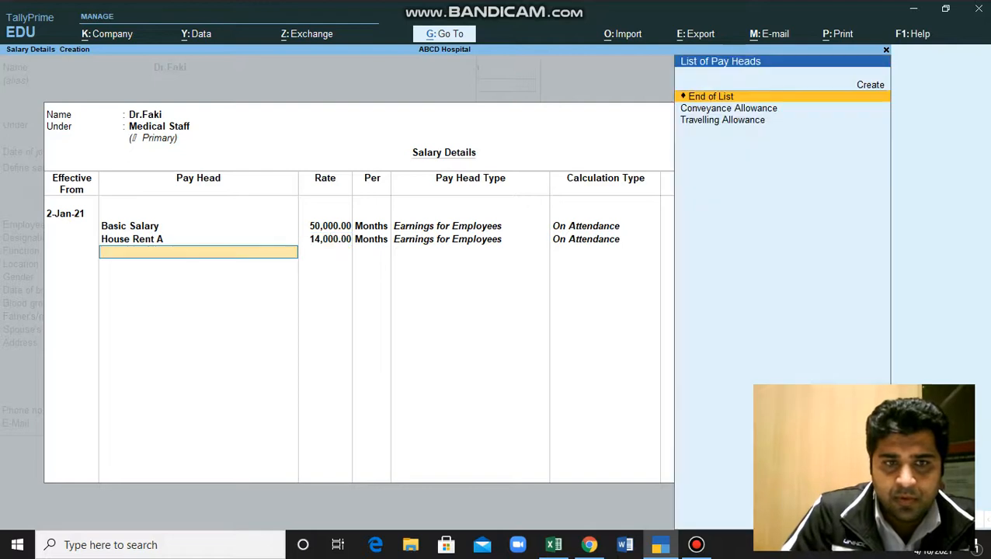
Add the Conveyance Allowance pay head to the fifth employee's salary details with a rate of 8000.
key("Down")
key("Return")
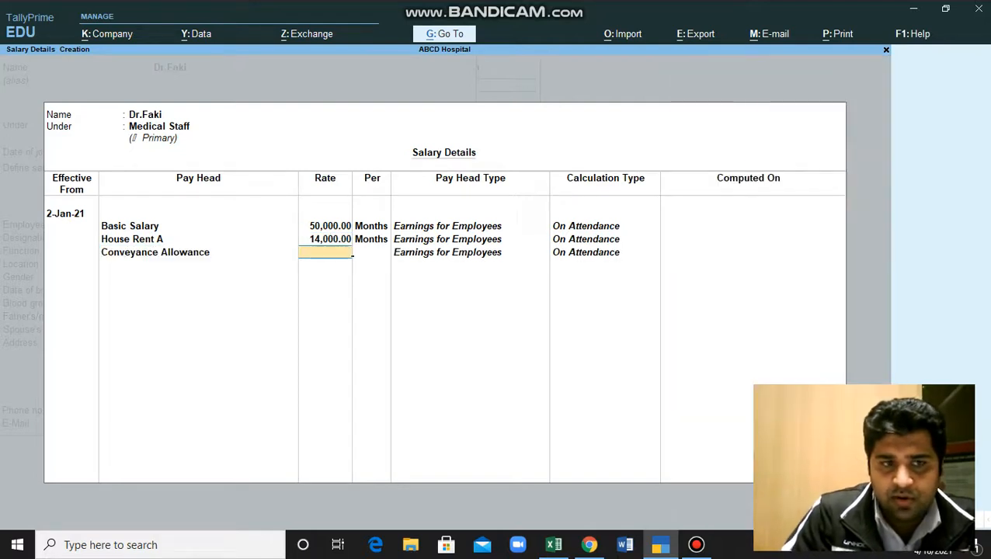
type("8000")
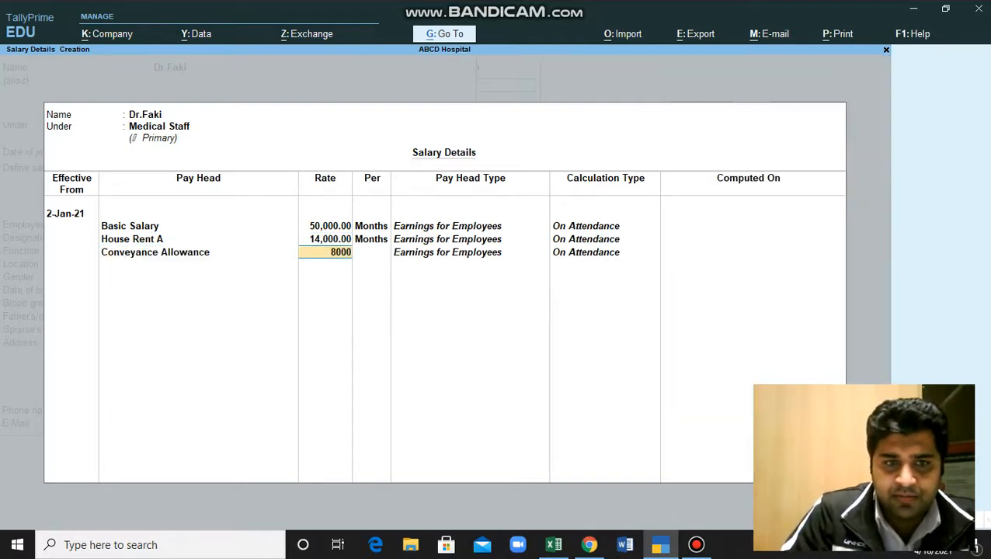
key("Return")
Add the Travelling Allowance pay head at a rate of 8000, end the pay head list and accept the fifth employee's salary details.
key("Down")
key("Return")
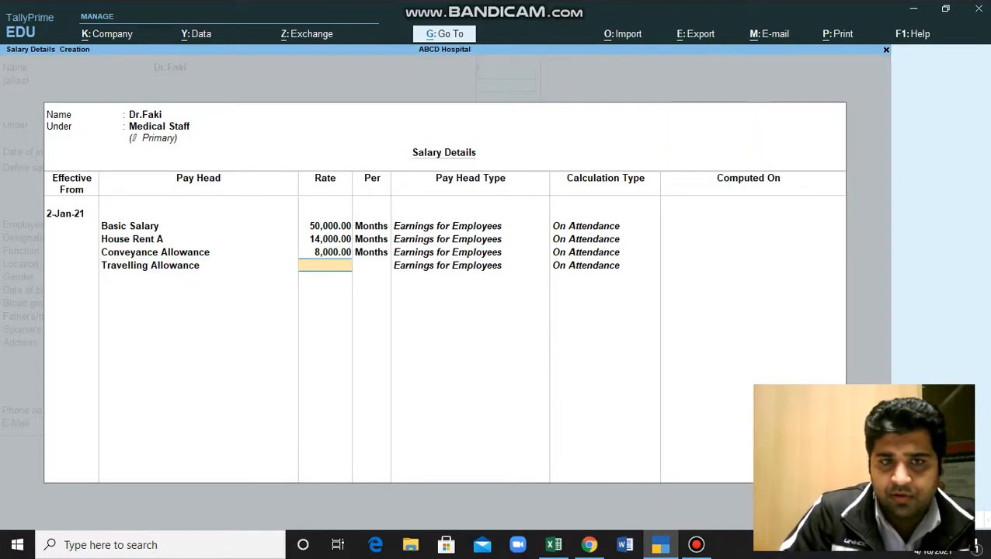
type("8000")
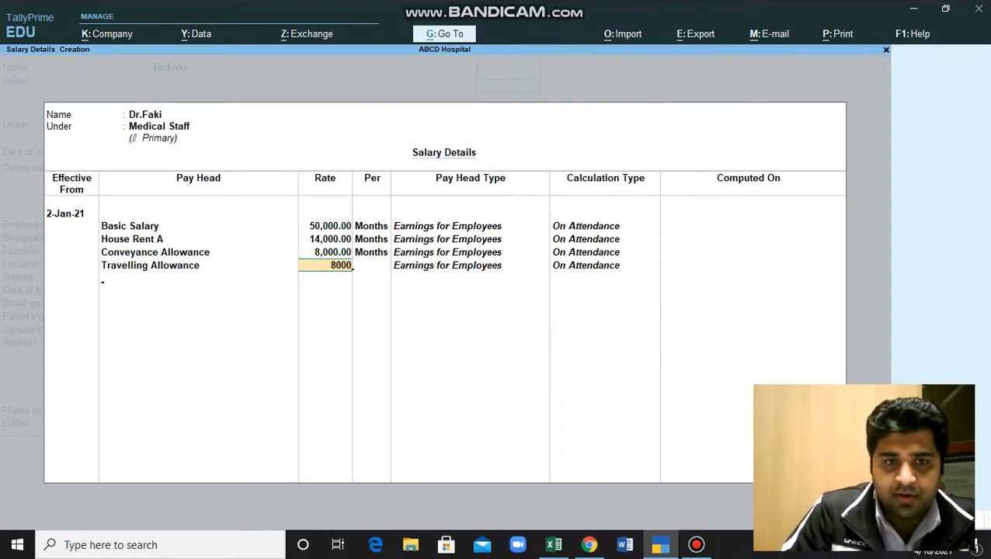
key("Return")
key("Return")
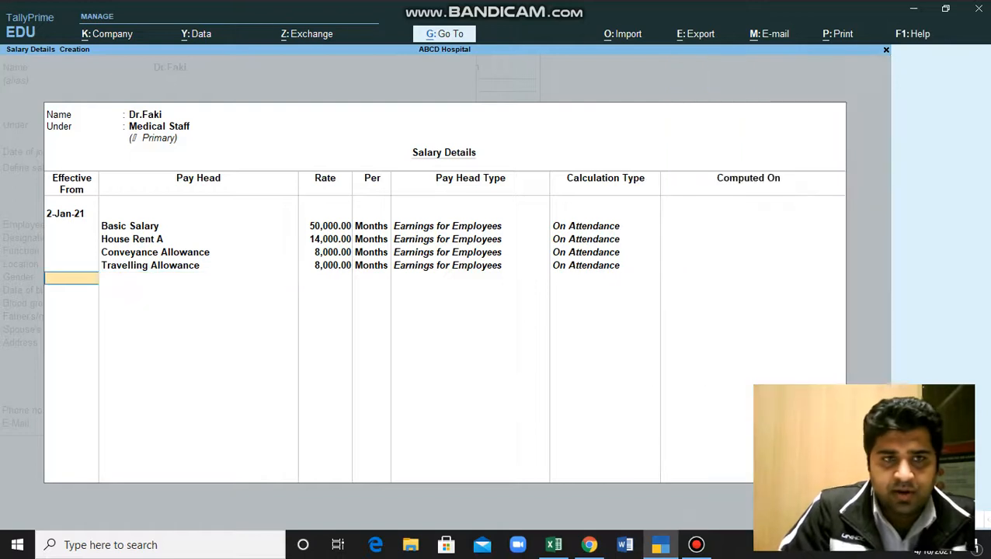
key("Return")
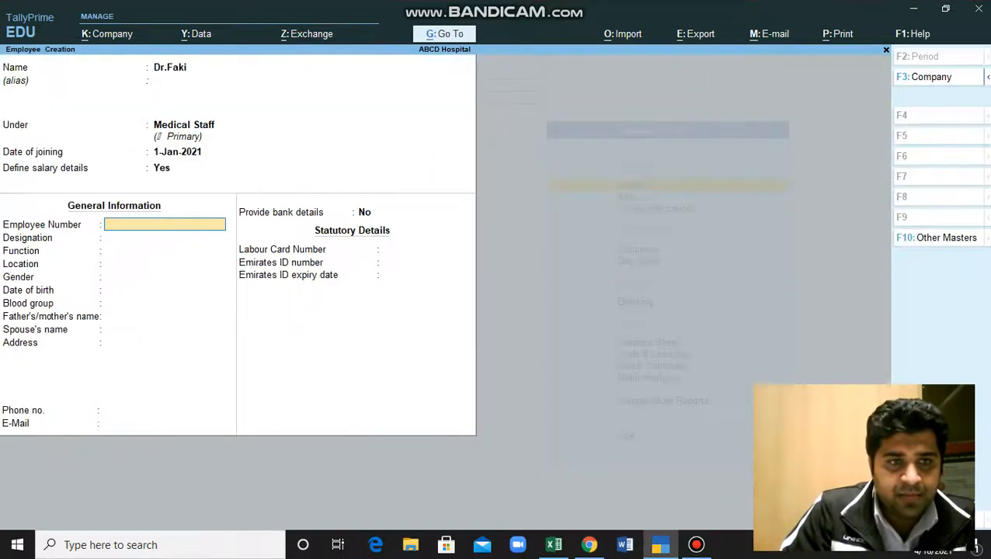